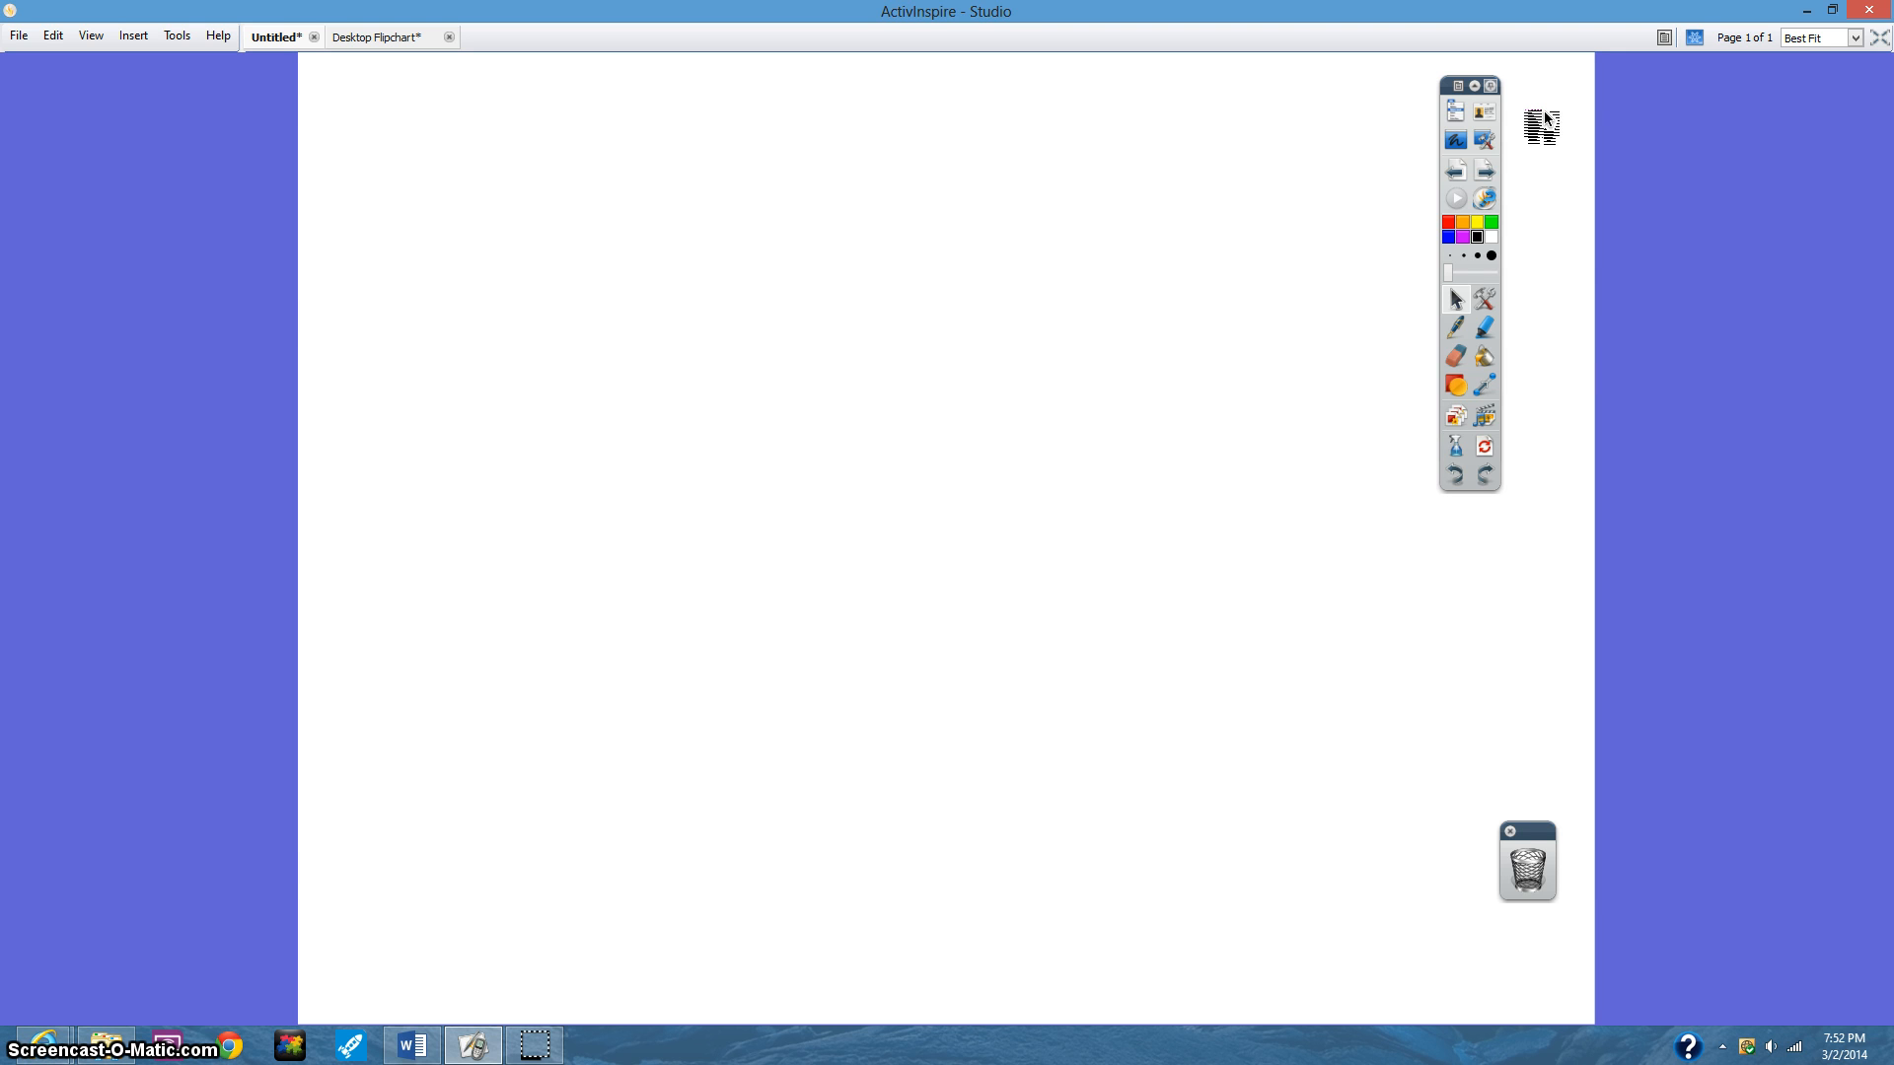
Start Desktop Annotate mode and switch to the Word document ET 5043 Signature Assignment Module 4 reviewed.
drag(1545, 118, 1471, 155)
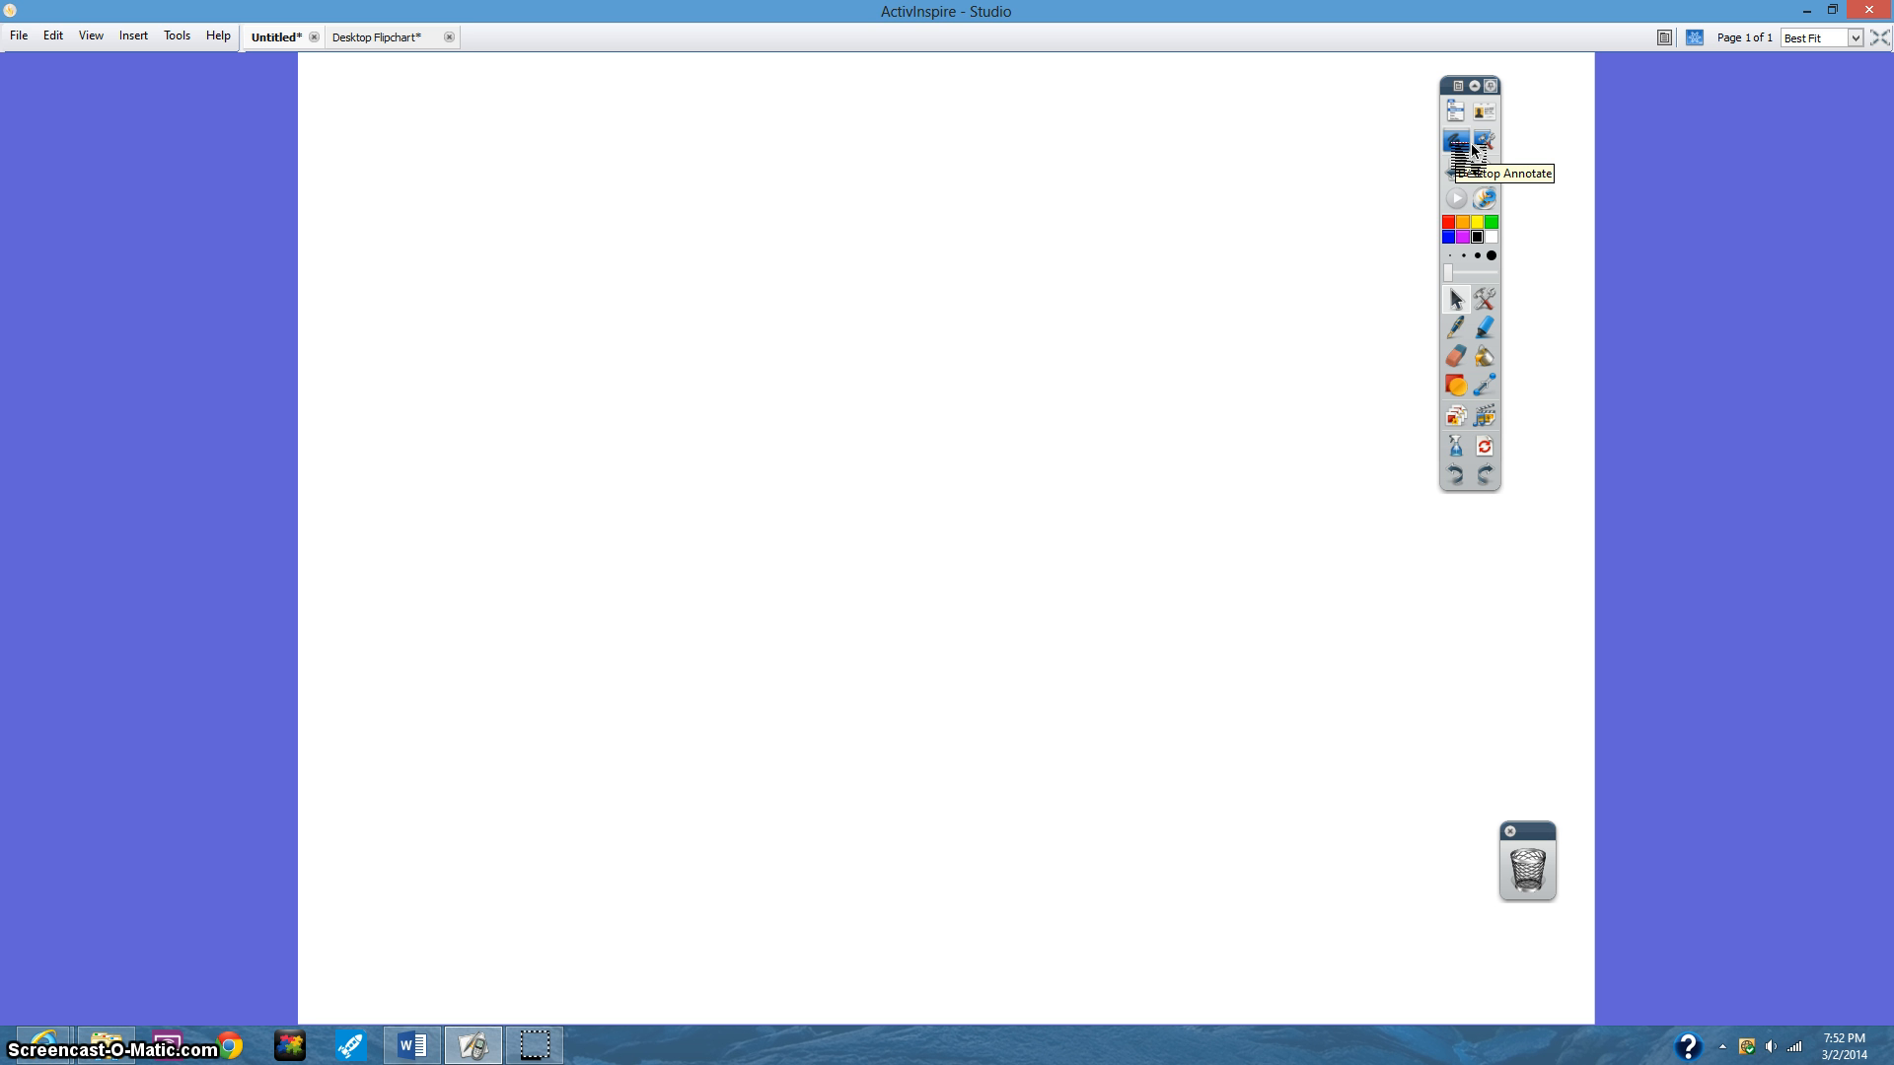
click(1473, 150)
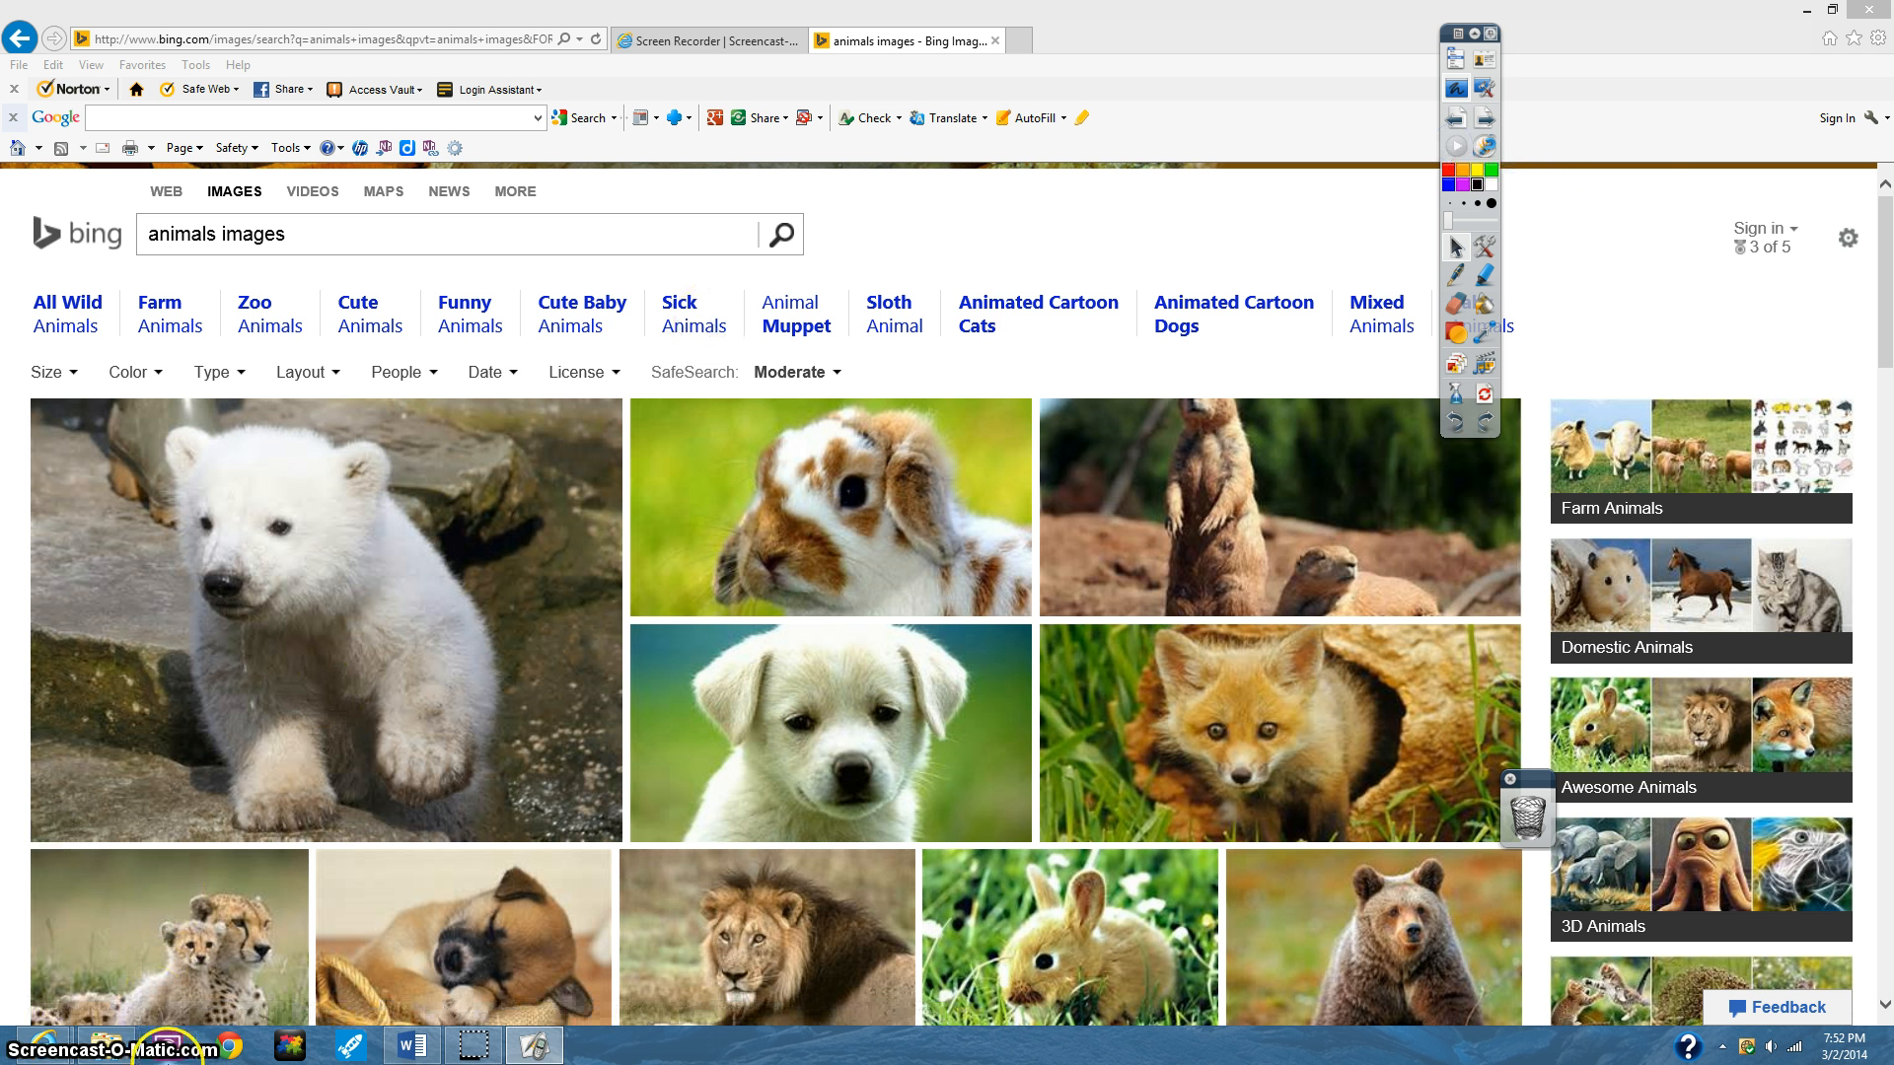
click(109, 1046)
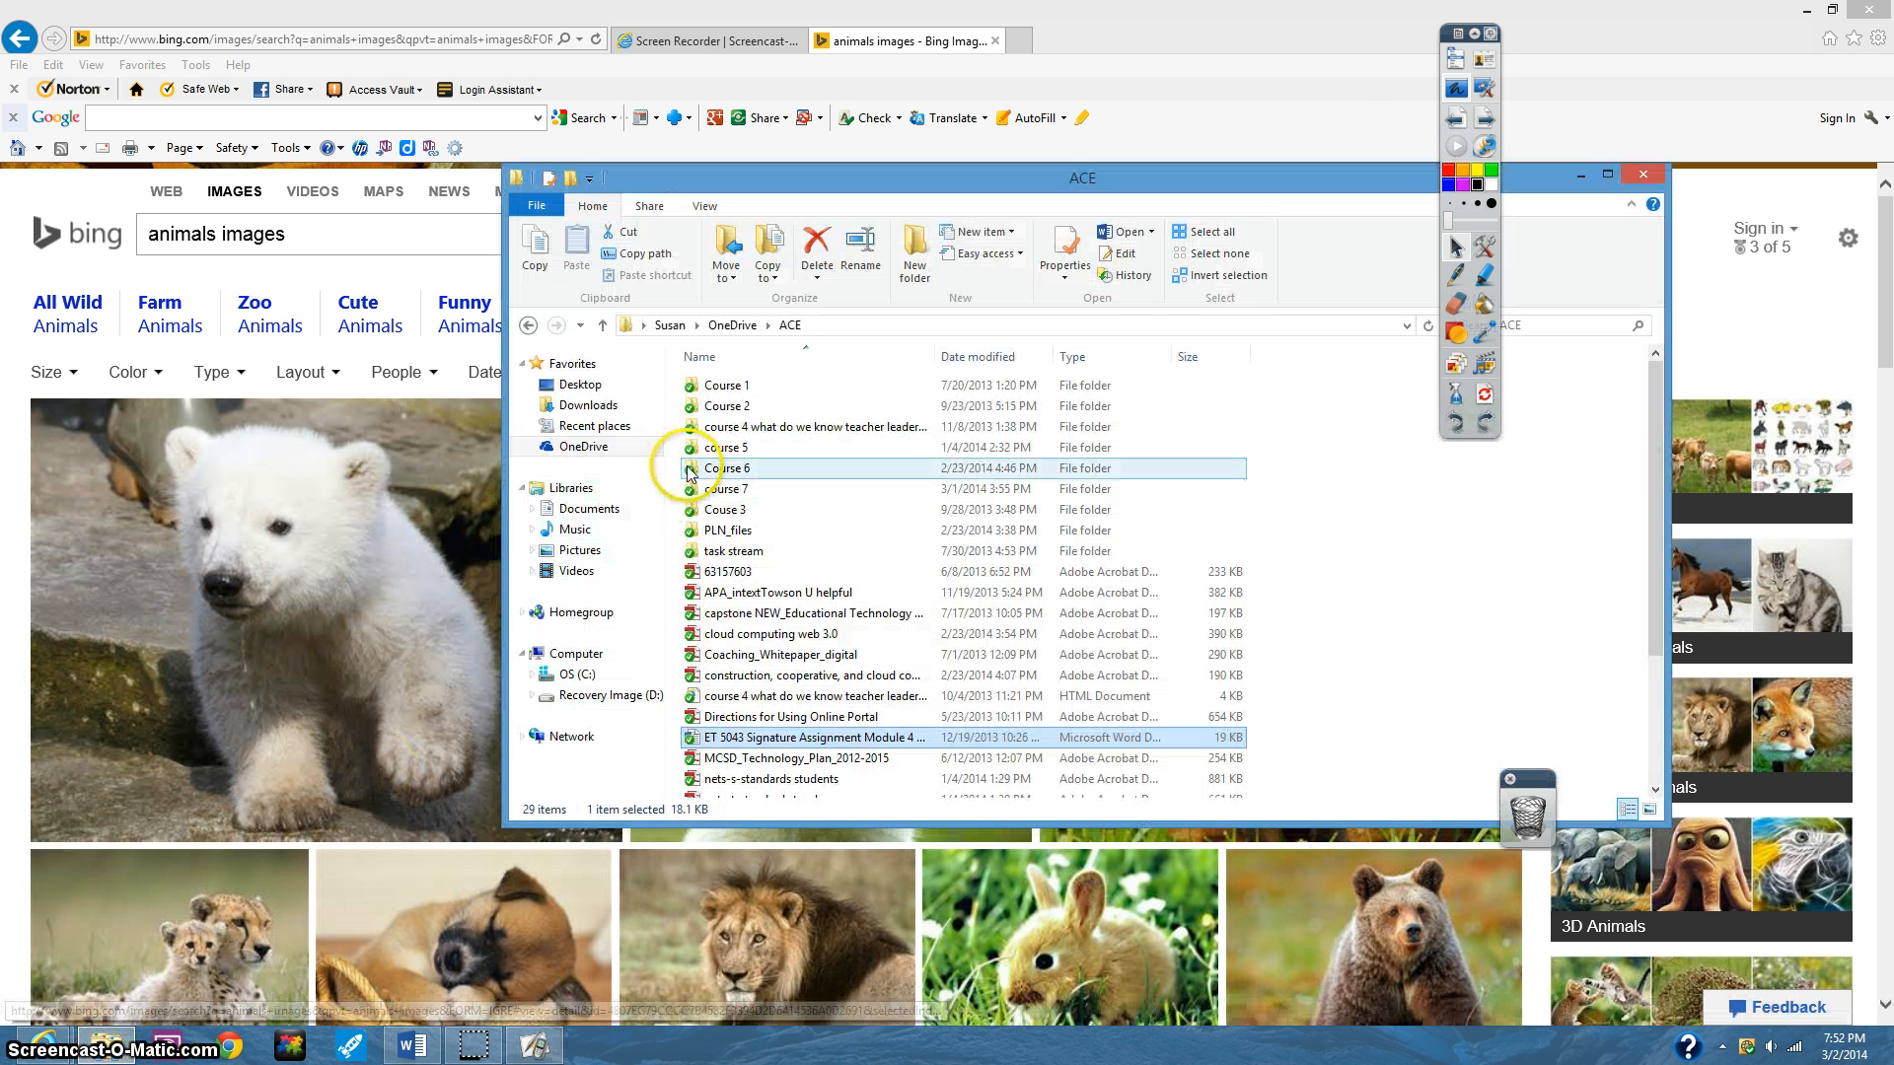
click(406, 1048)
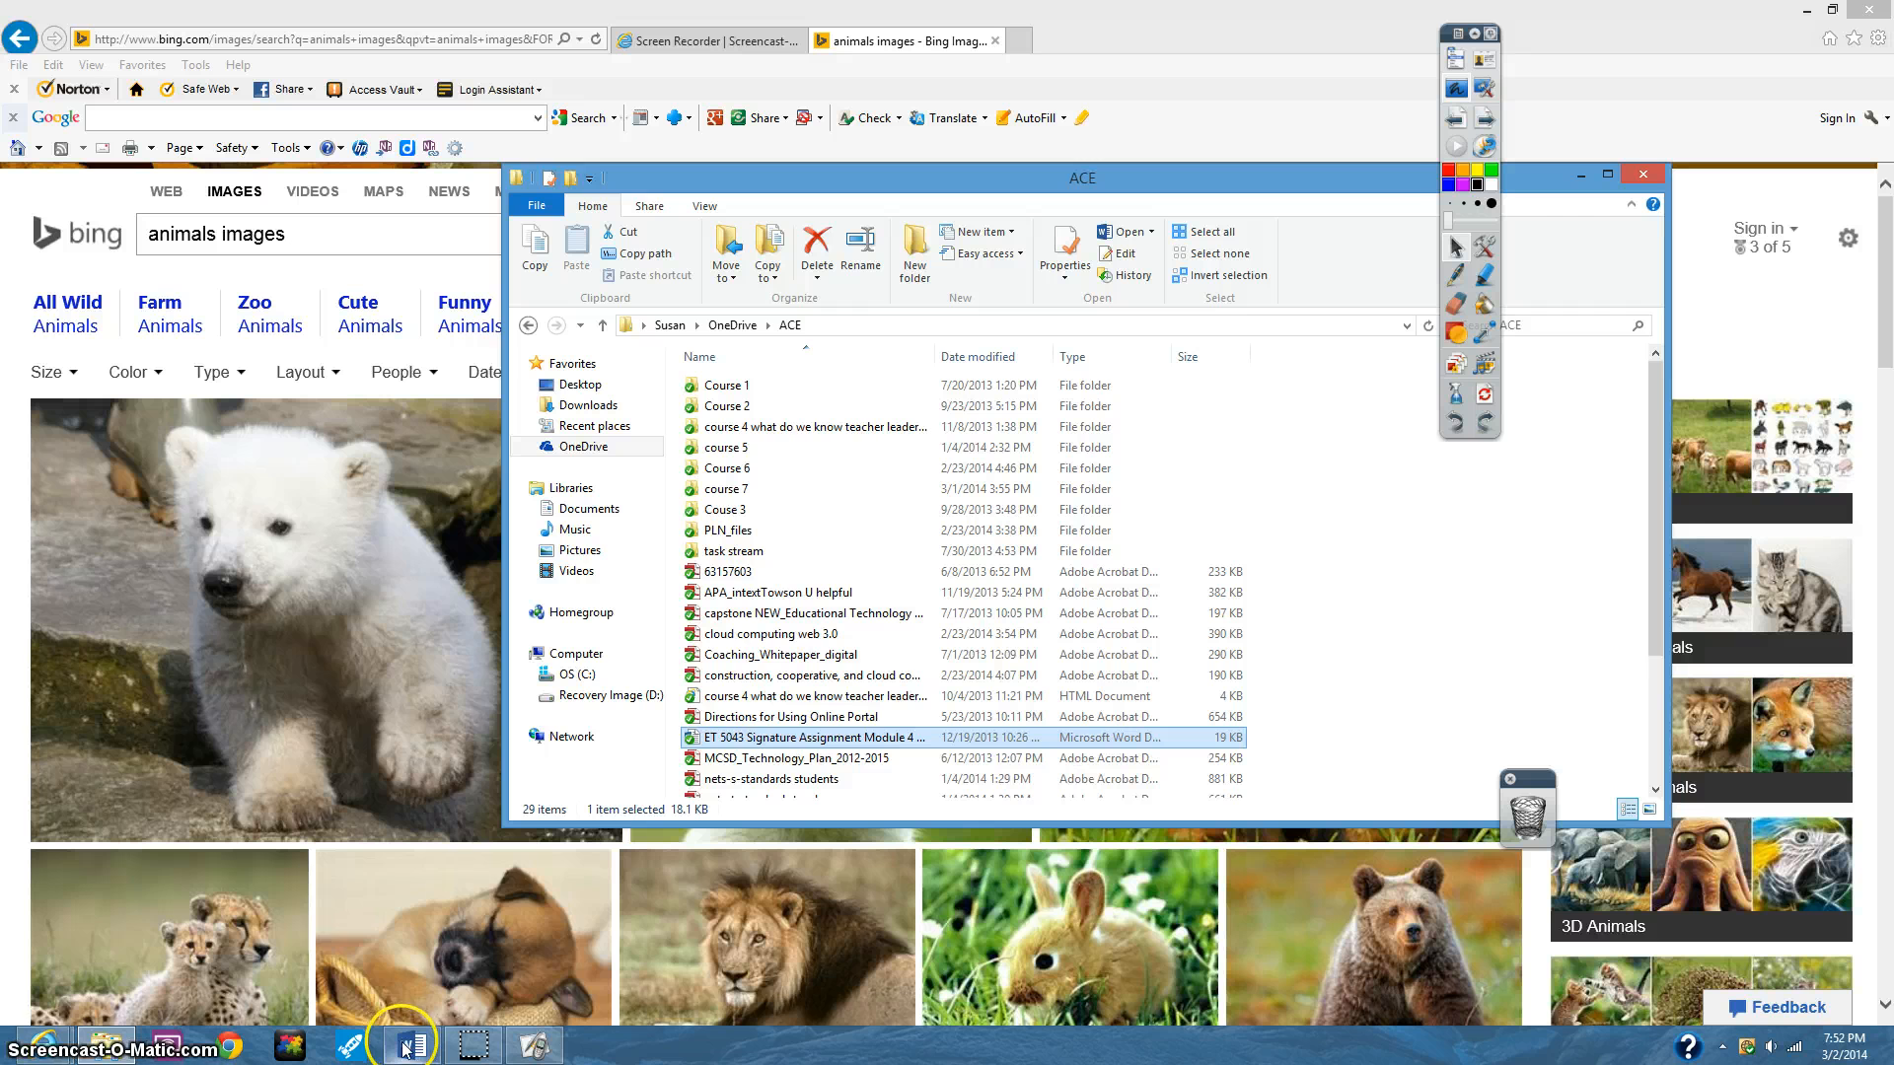
click(1643, 175)
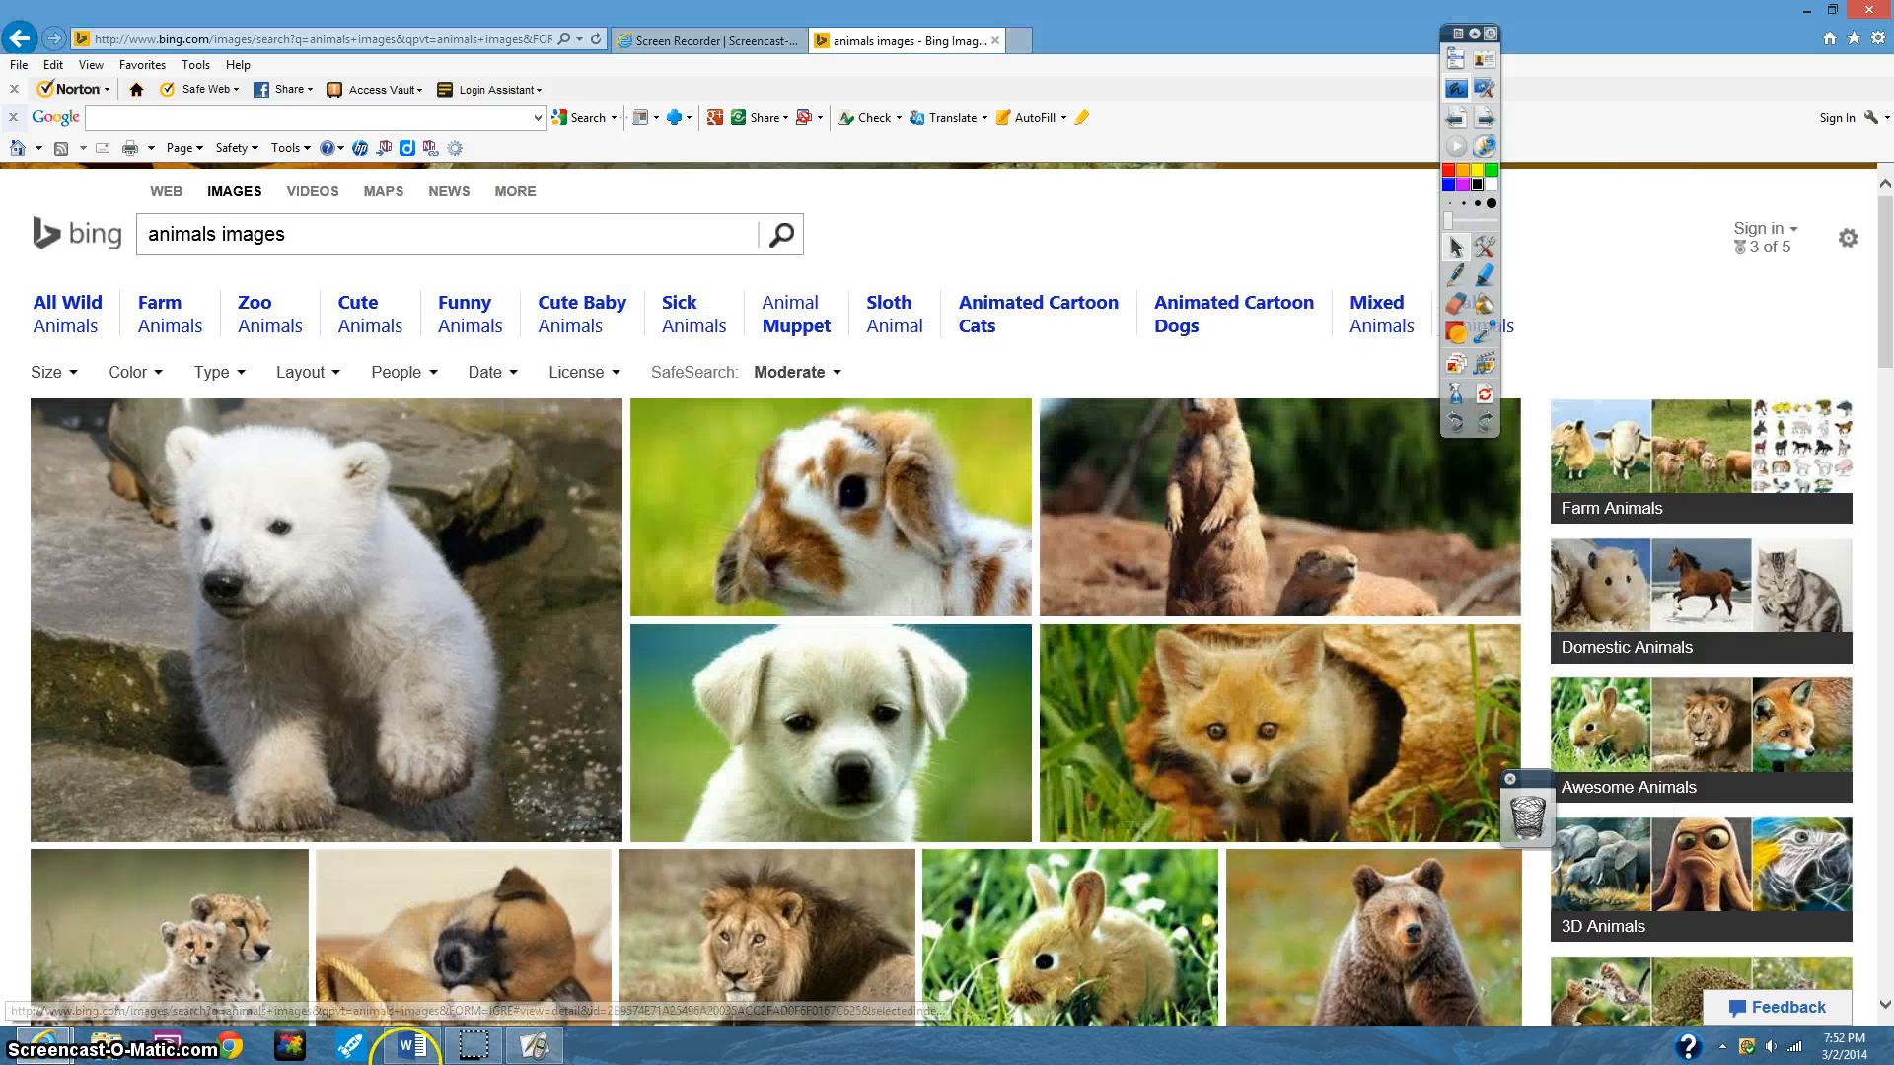
click(415, 1050)
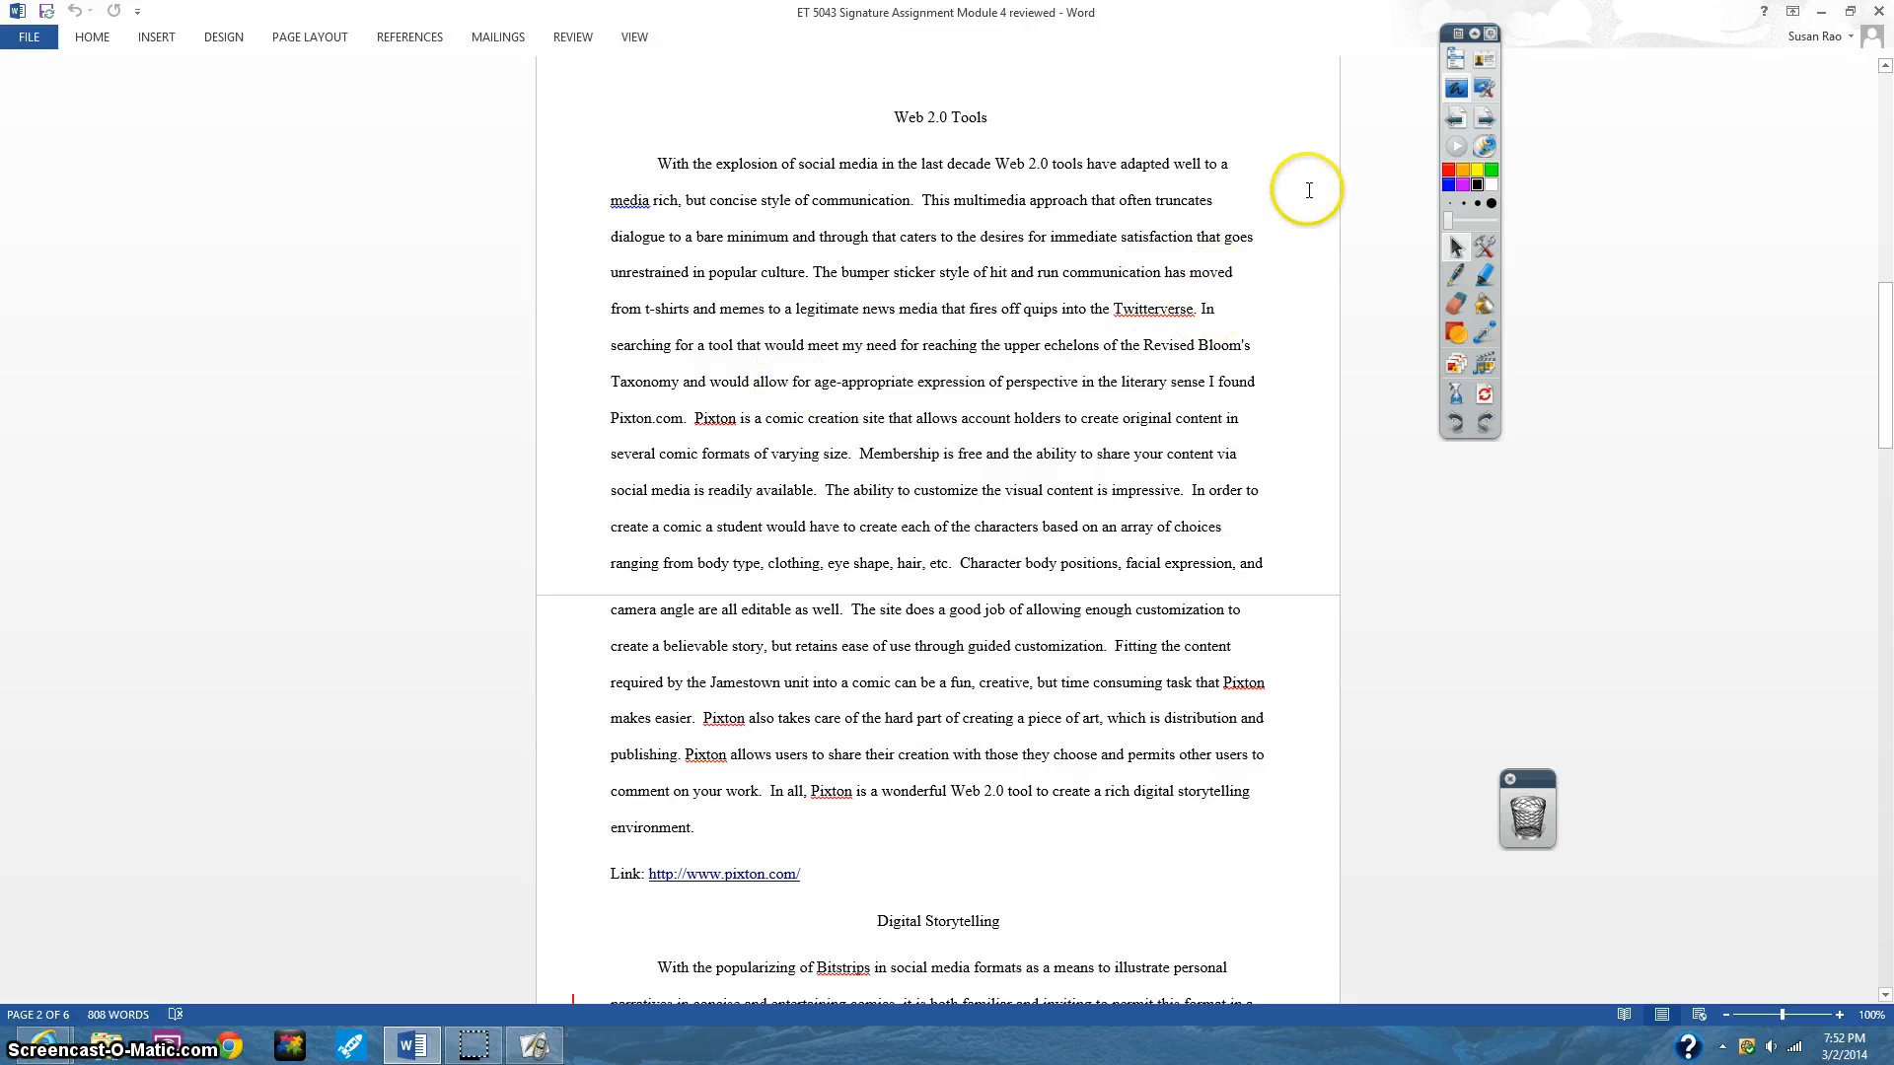
Annotate the Web 2.0 Tools paragraph with a yellow highlight over "This multimedia approach that often" plus a black pen circle and underline.
click(1485, 276)
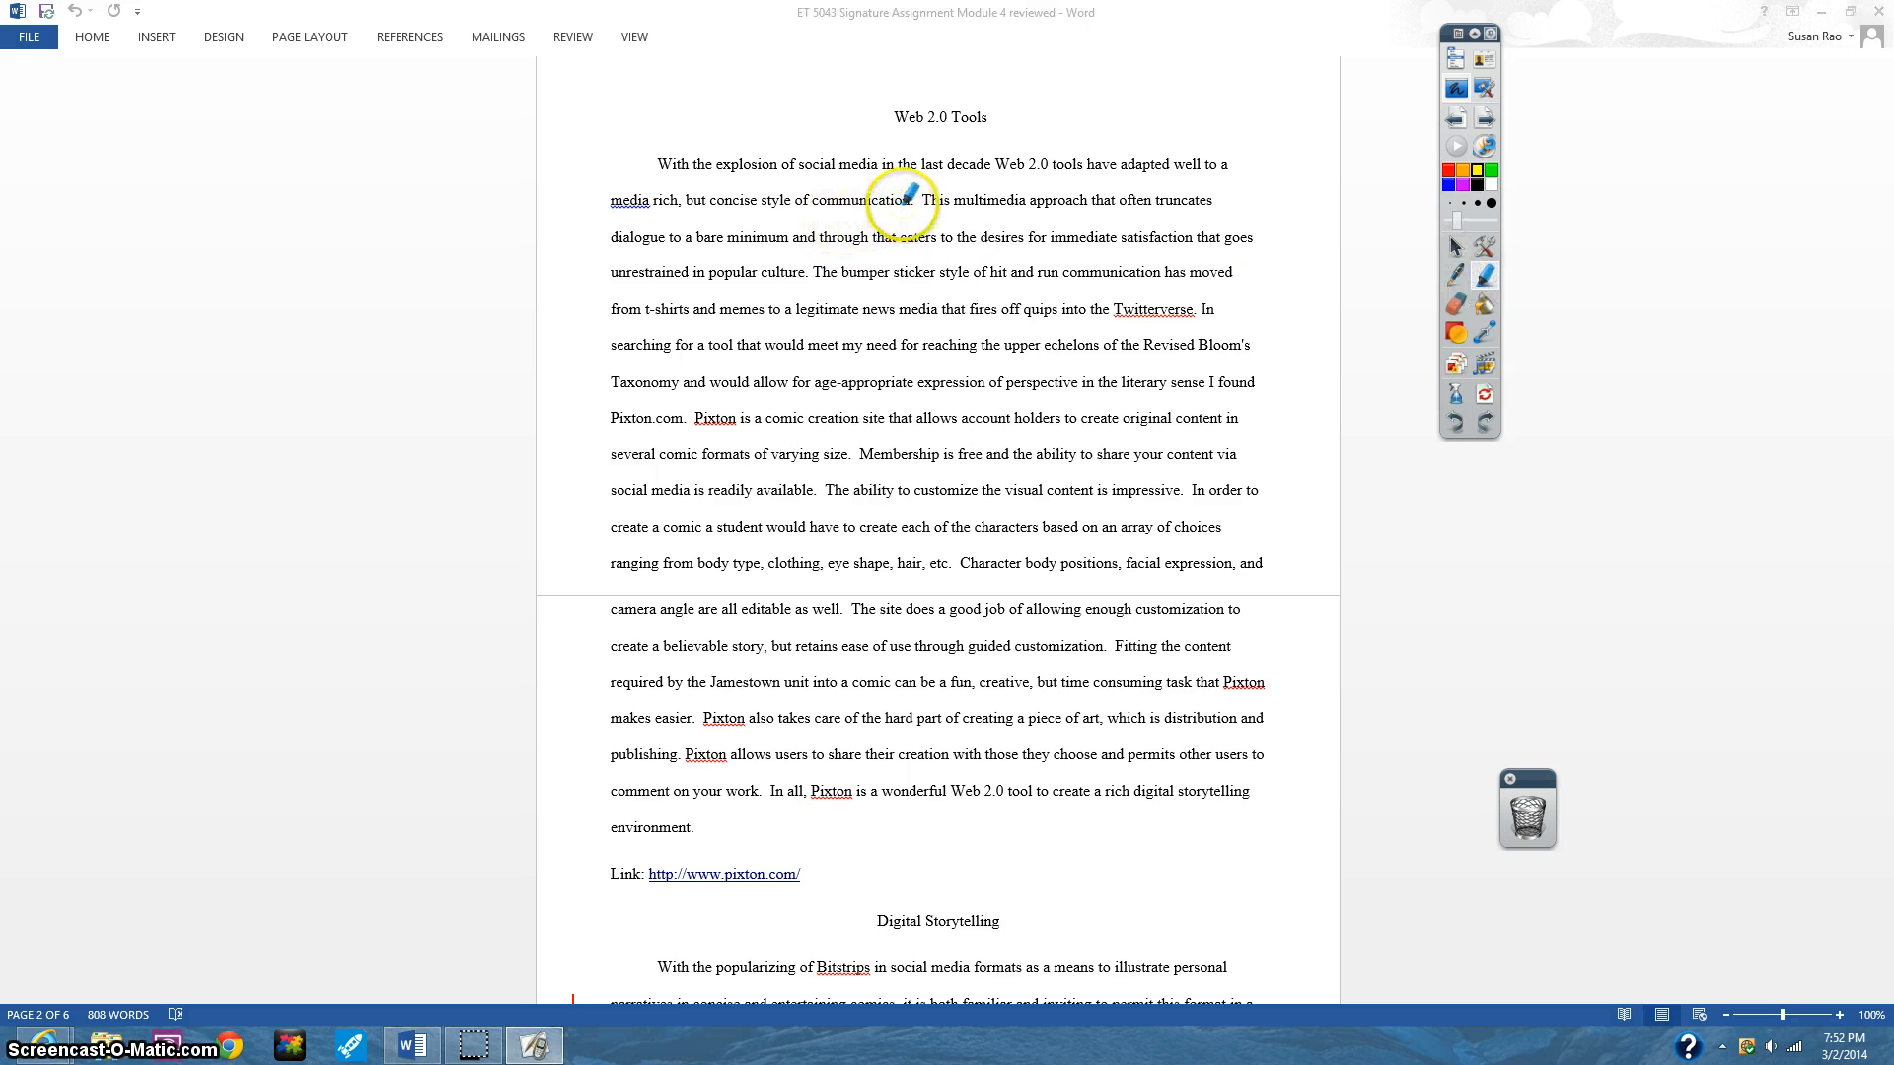
drag(918, 201, 1127, 195)
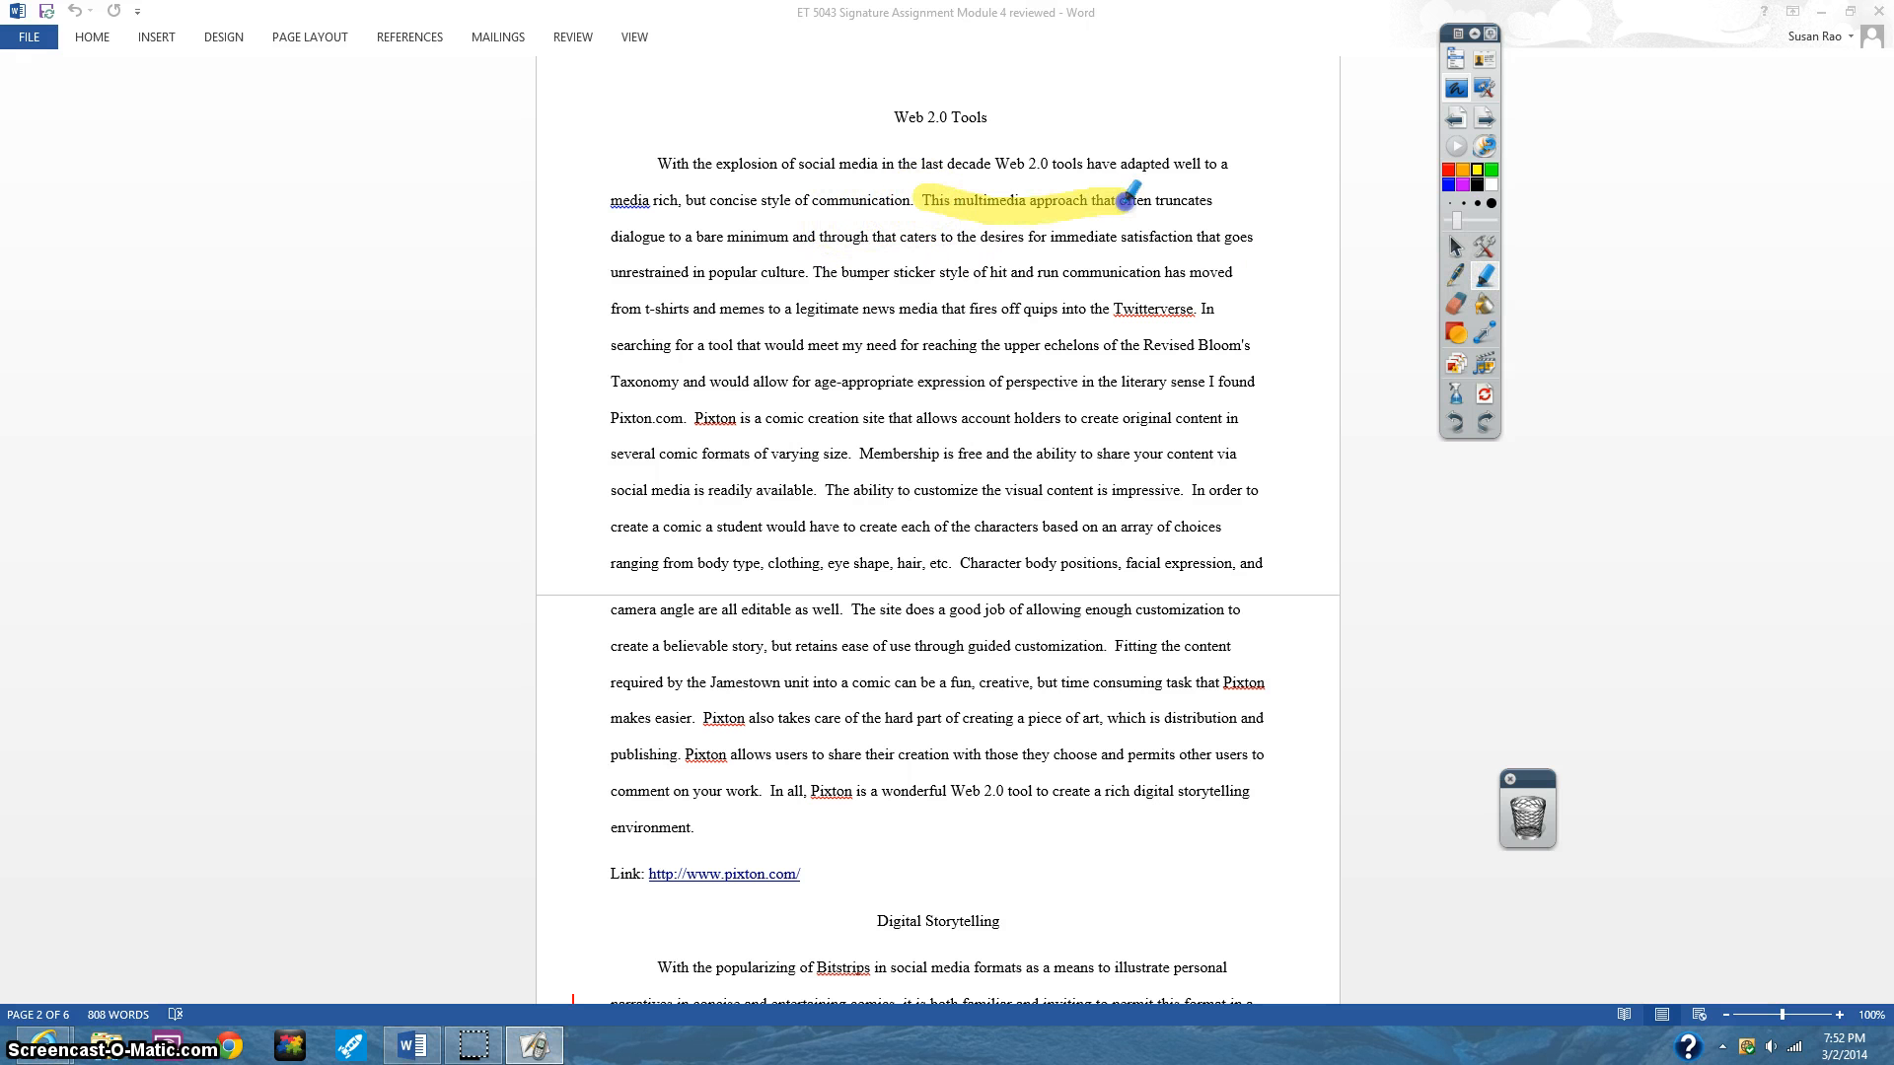
click(1456, 276)
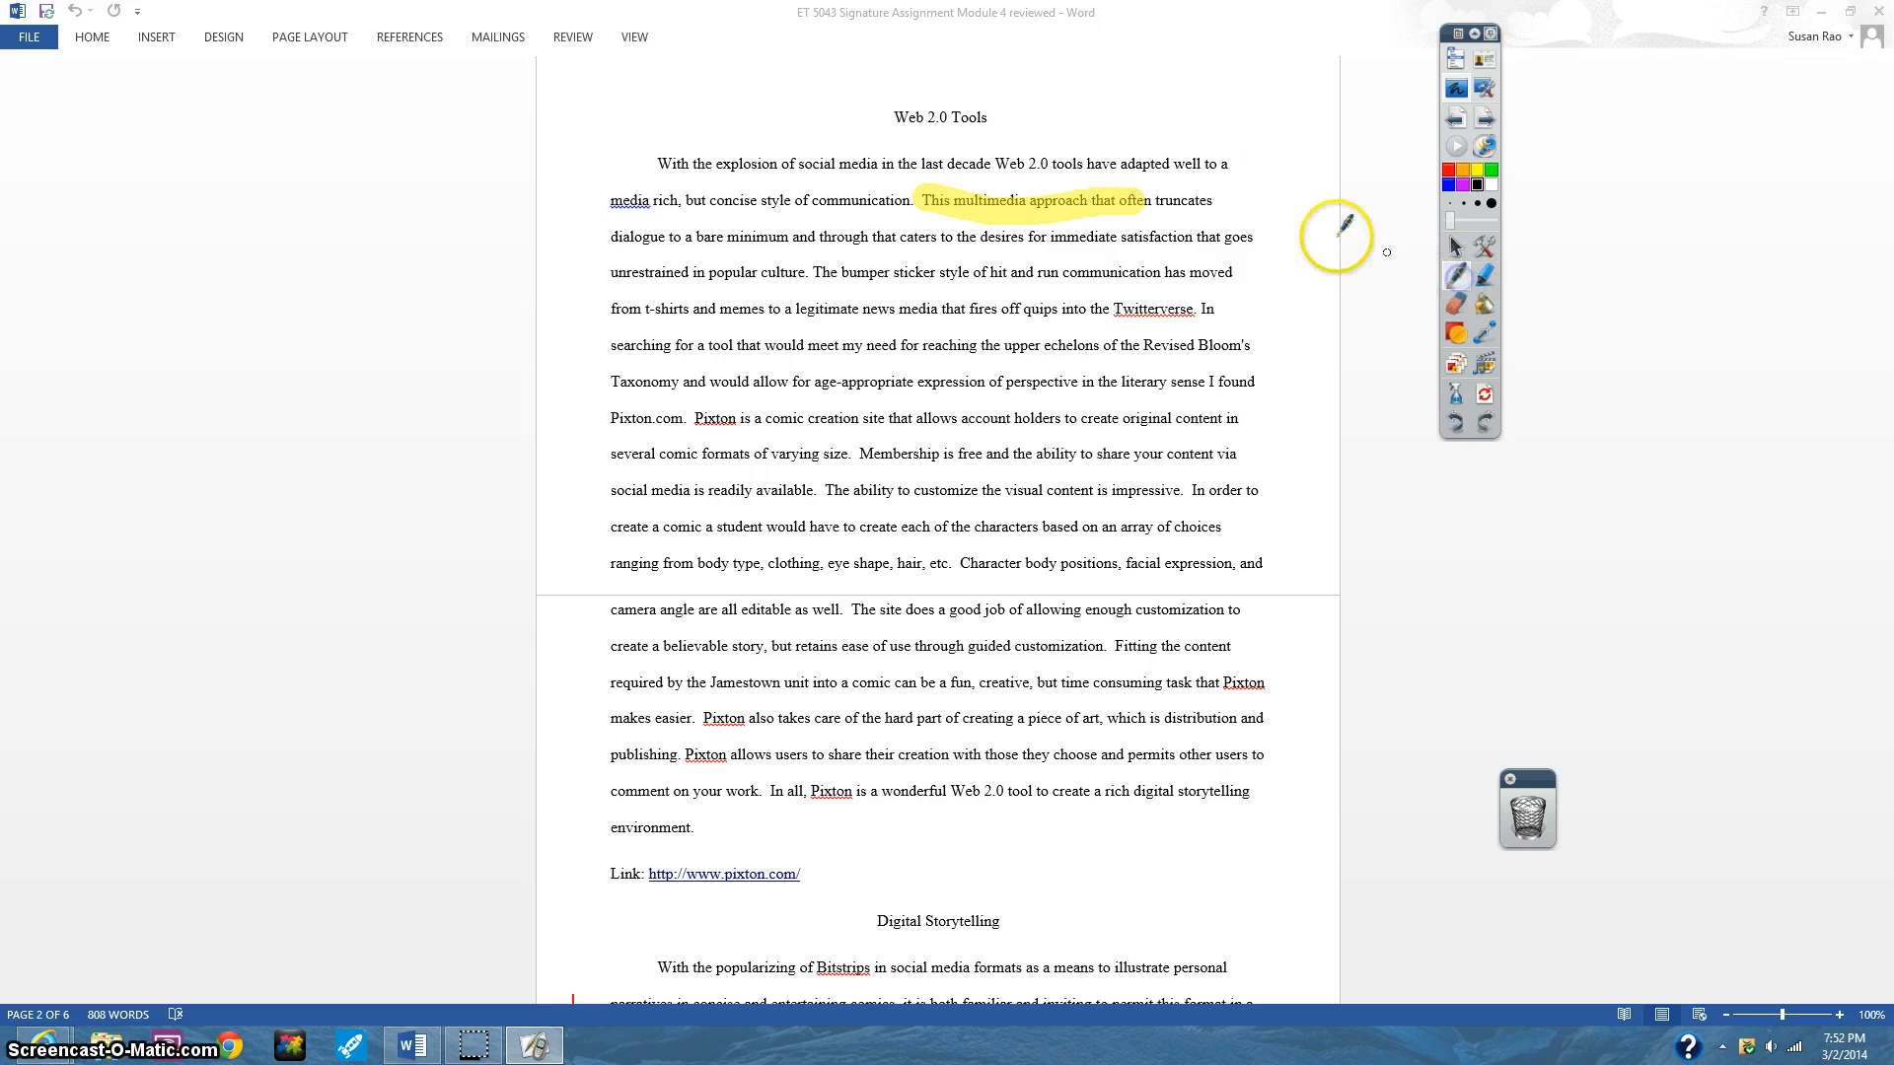
mouse_move(1167, 132)
mouse_down()
mouse_move(972, 102)
mouse_move(1054, 212)
mouse_move(1192, 156)
mouse_up()
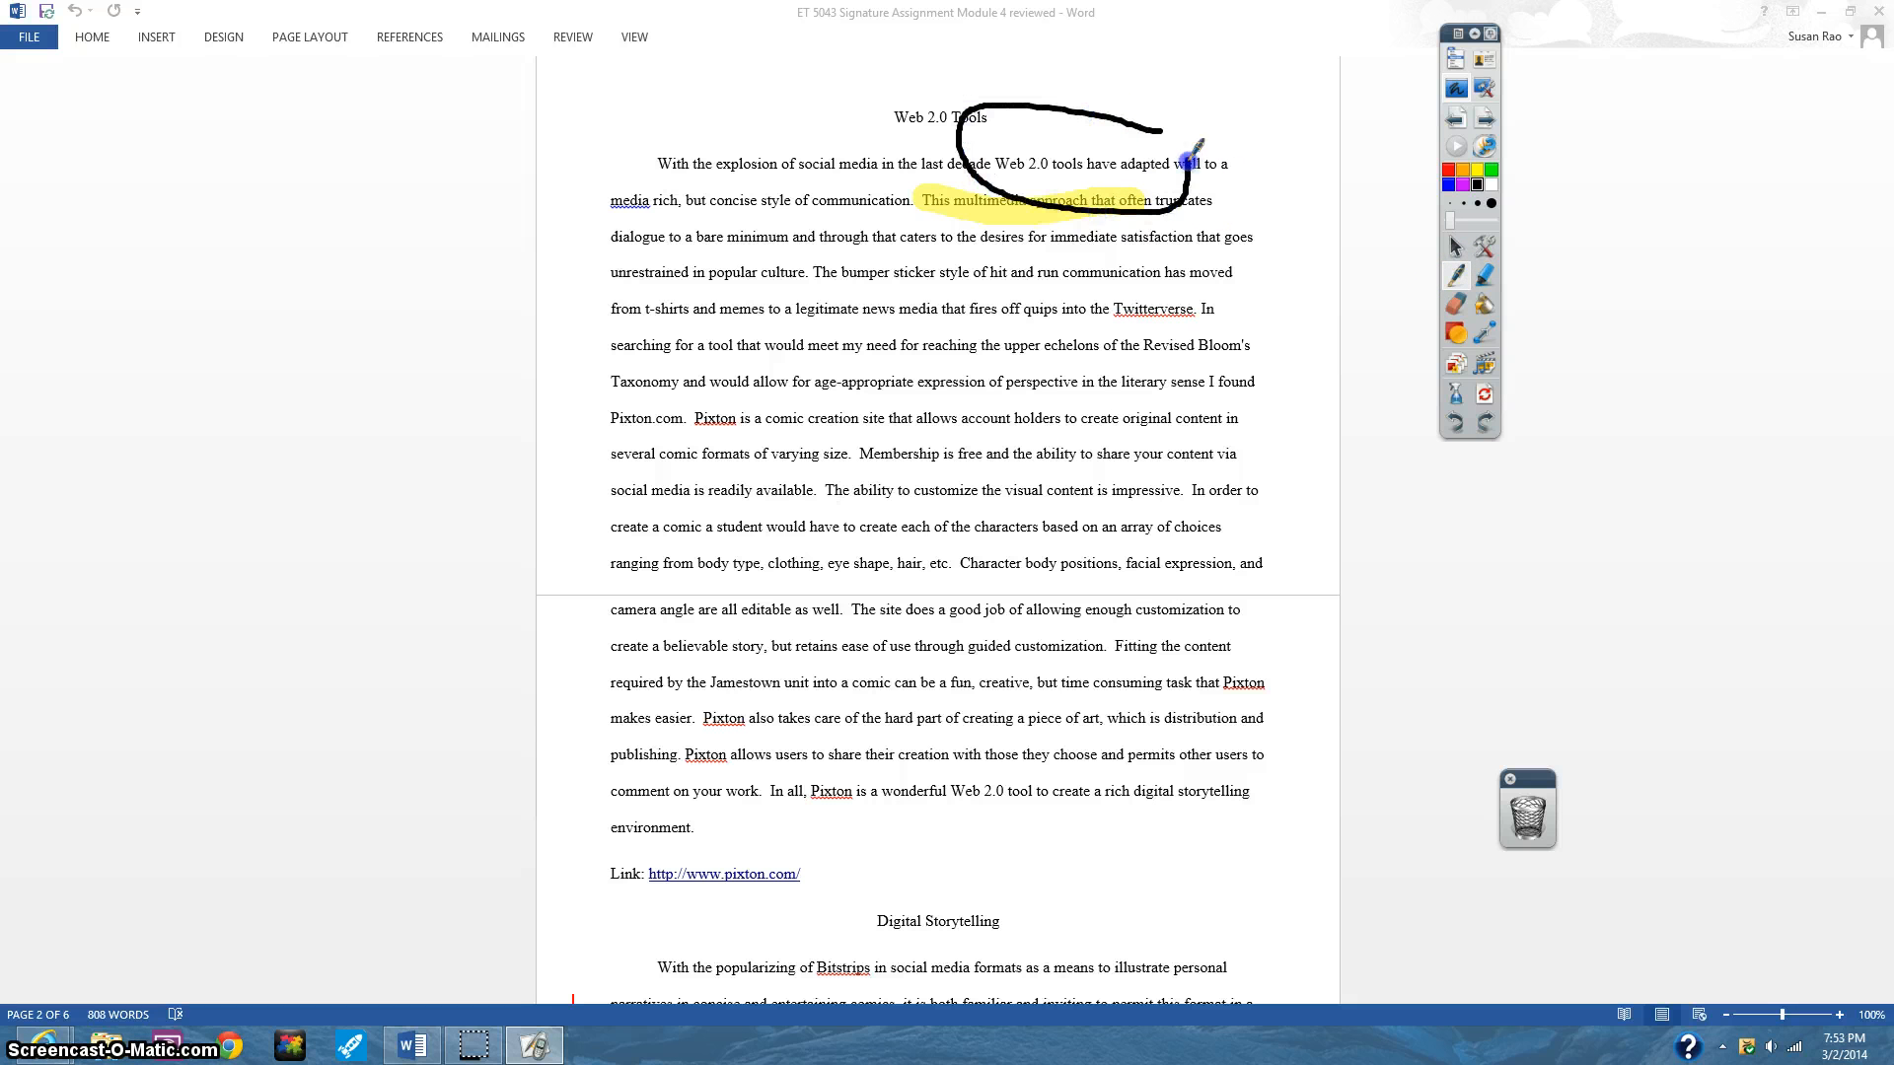
drag(779, 359, 898, 369)
drag(1063, 379, 1063, 381)
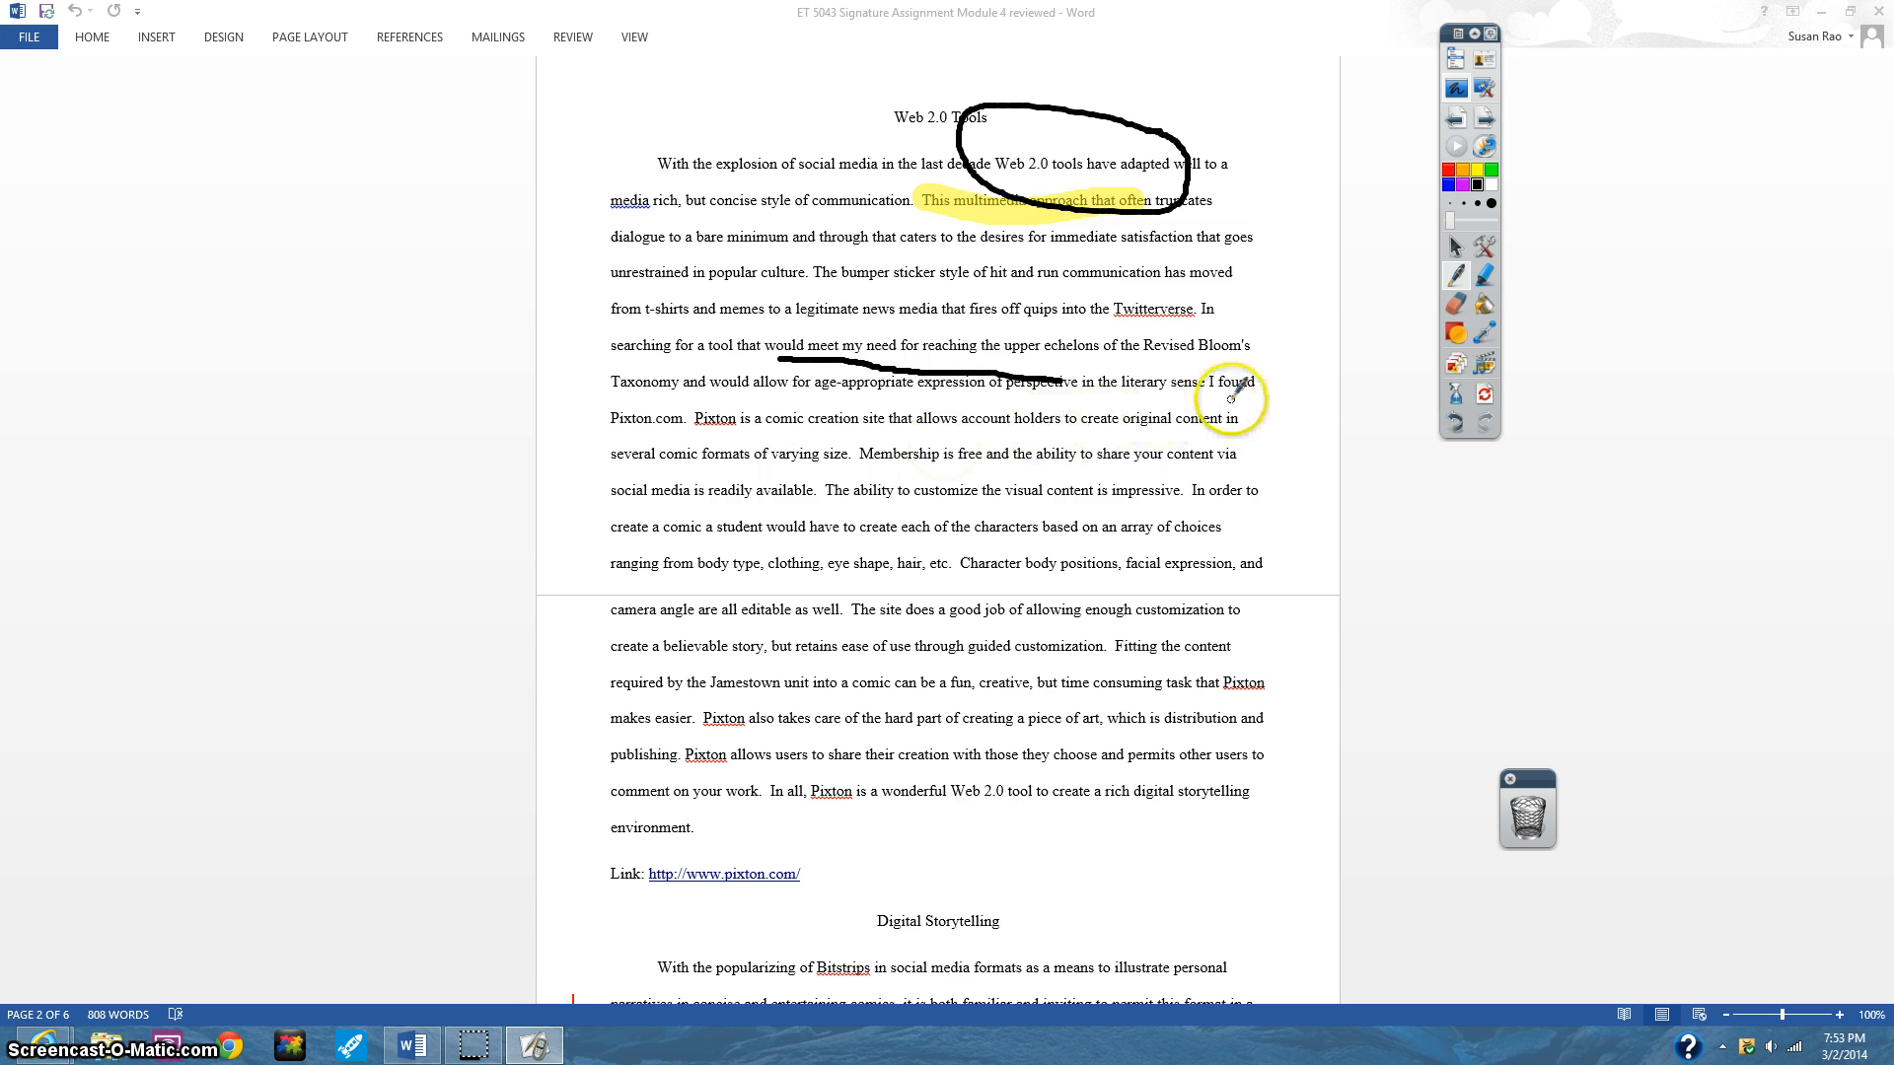
Clear all annotations from the desktop and return to the blank flipchart with the Select tool active.
click(1480, 398)
click(1520, 418)
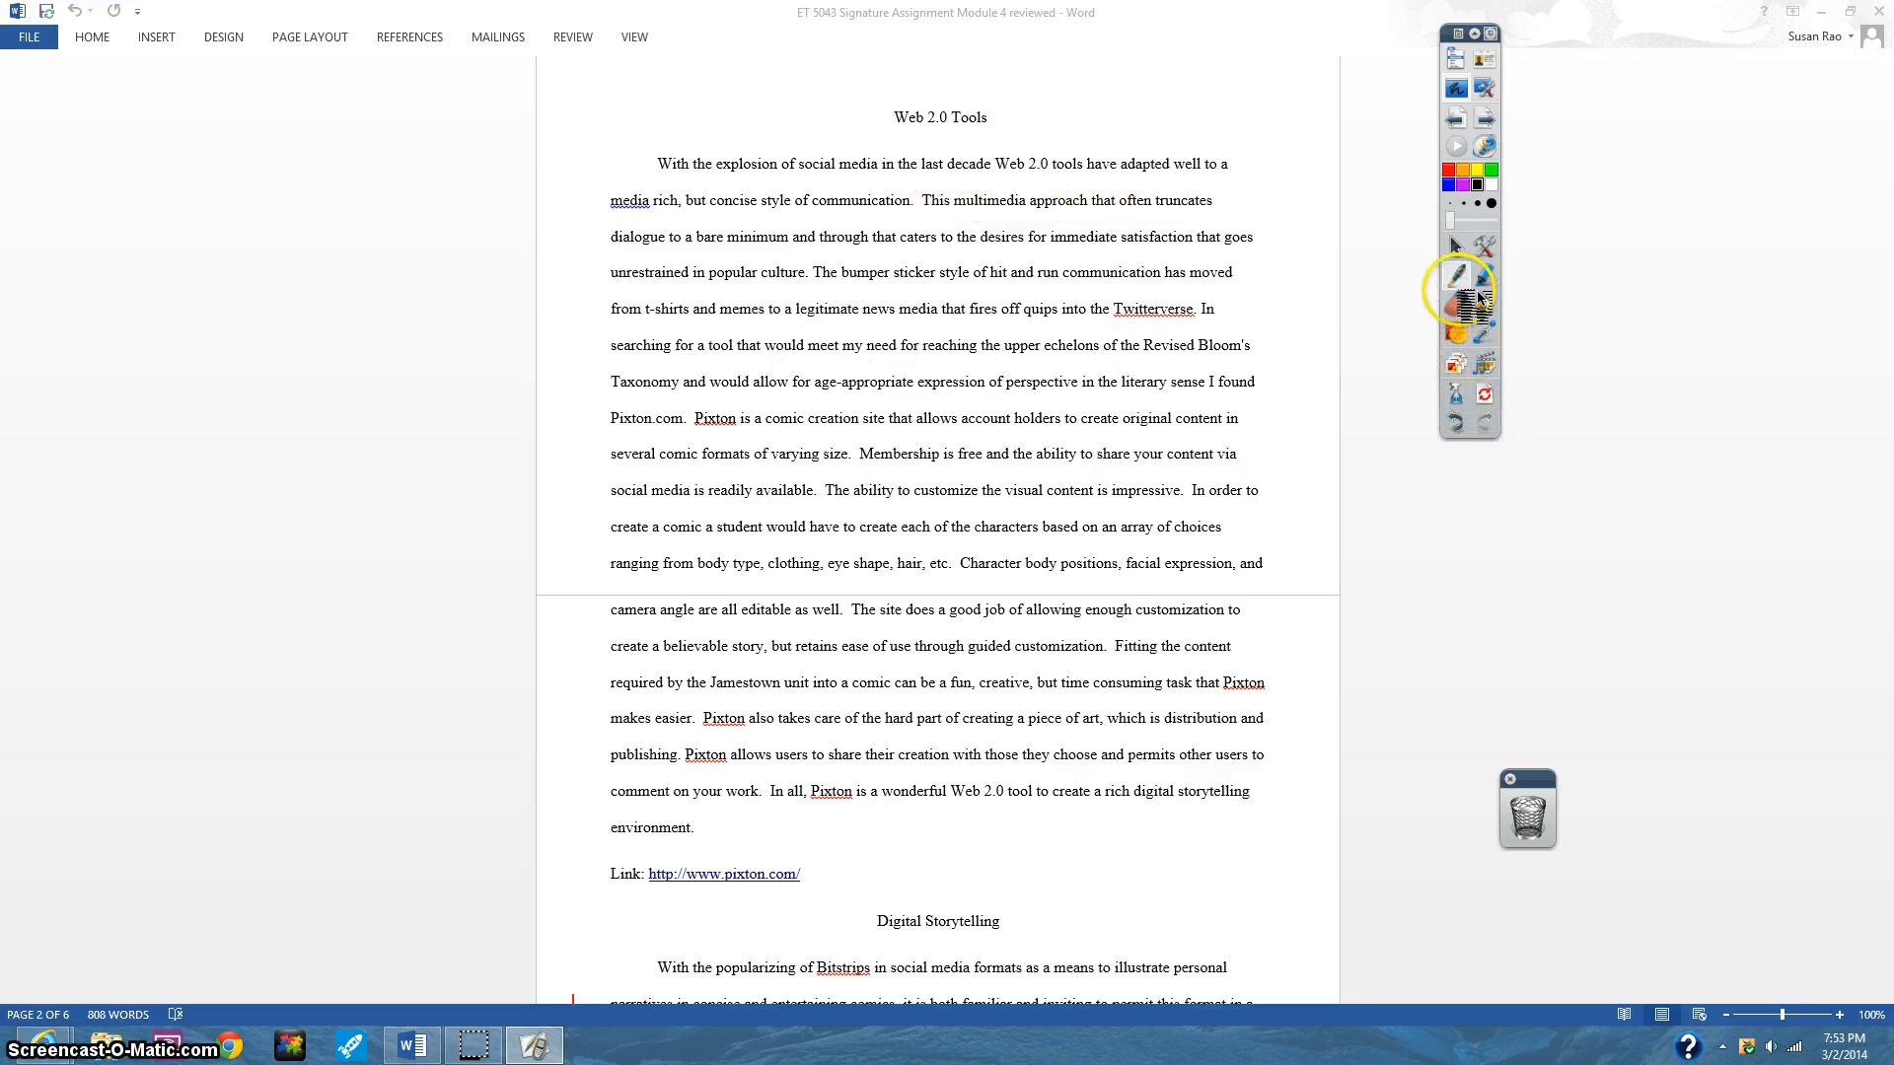
click(1474, 94)
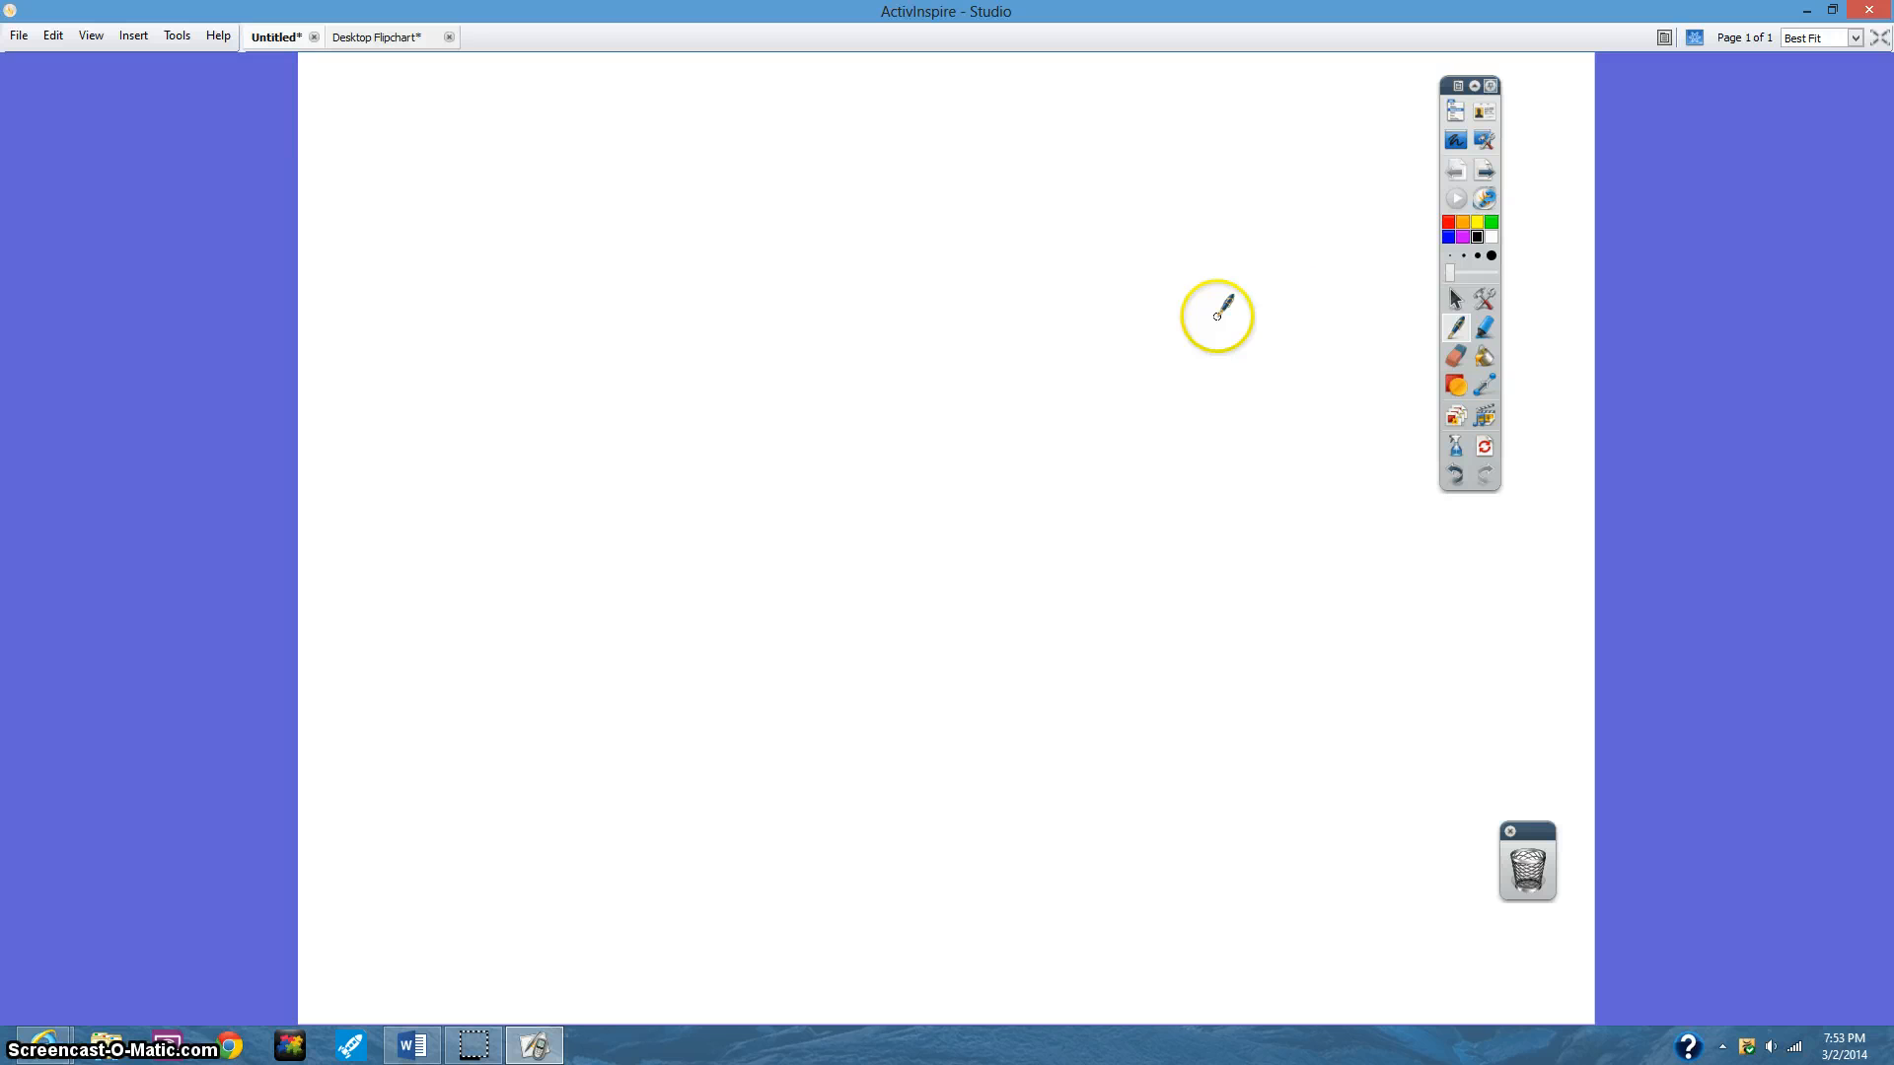
click(1464, 299)
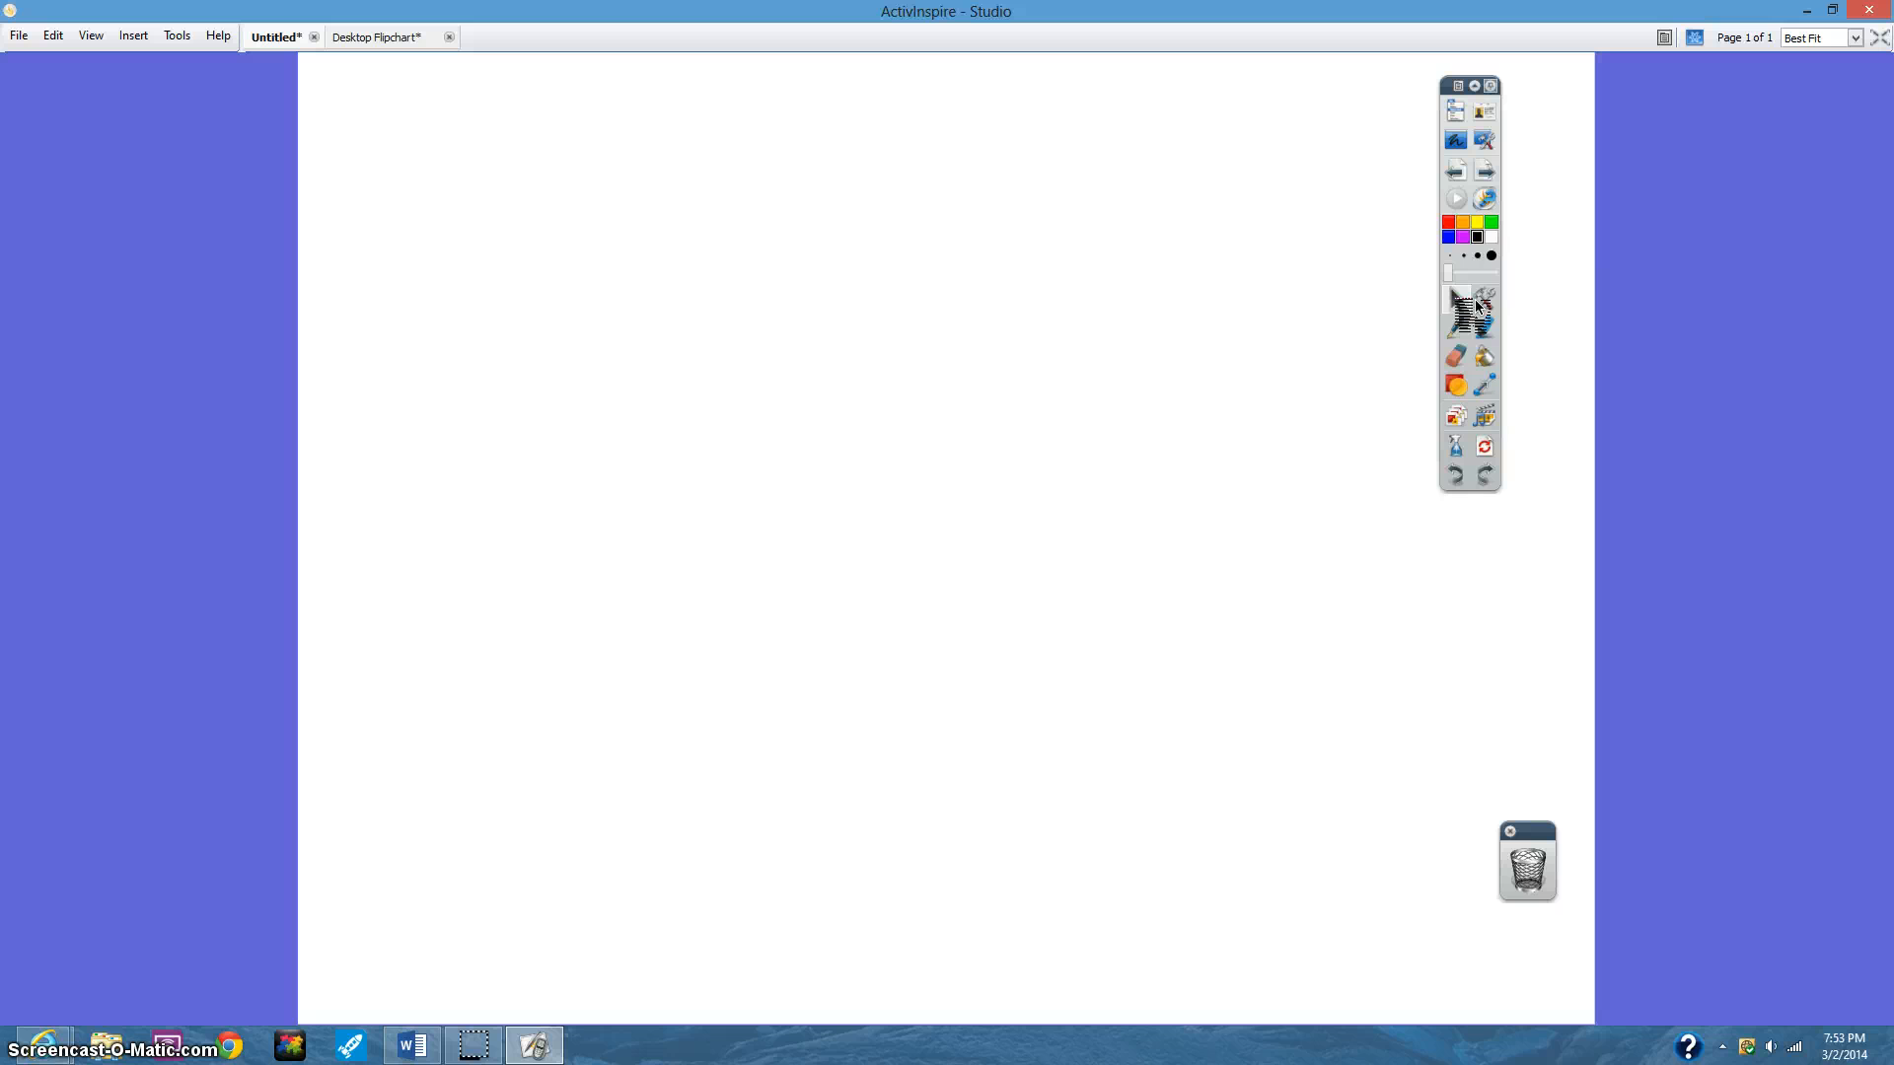
Launch Desktop Tools from the flipchart and switch to the Bing animals images page in the browser.
click(1484, 141)
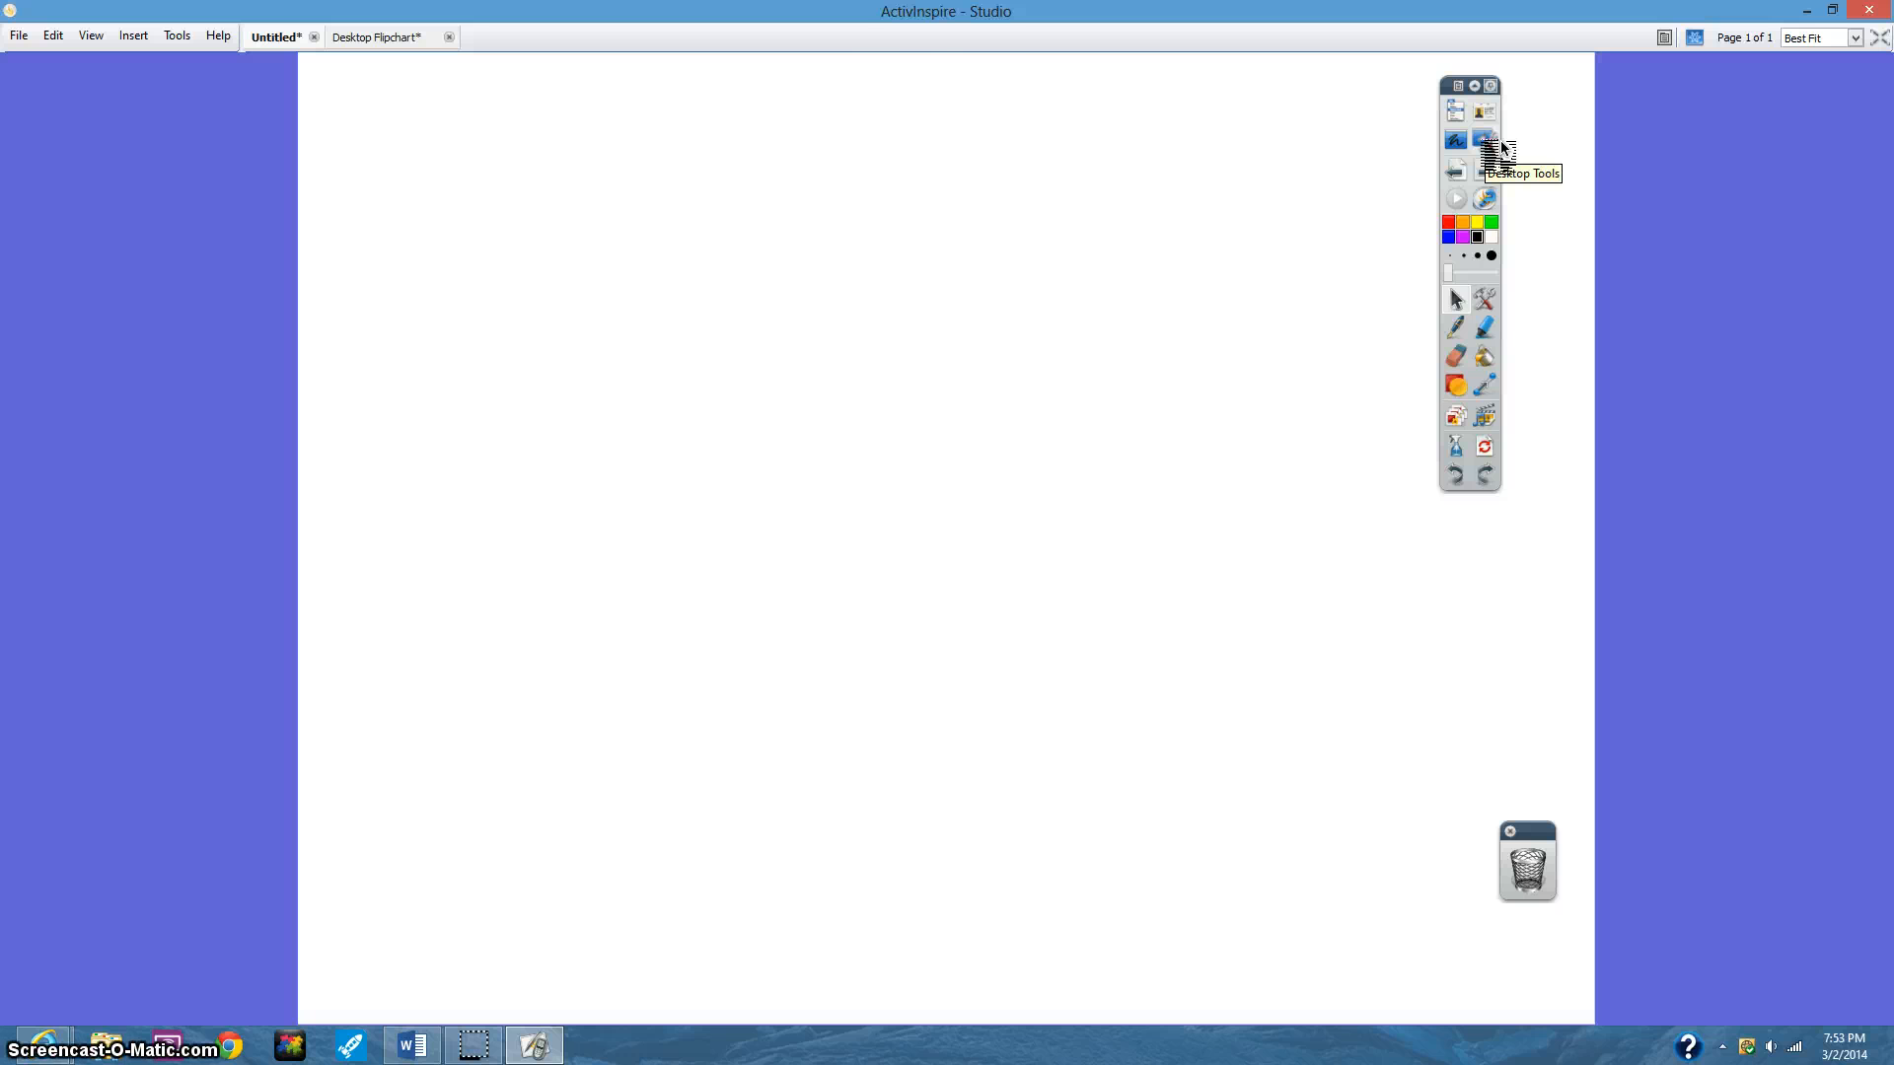
click(1484, 140)
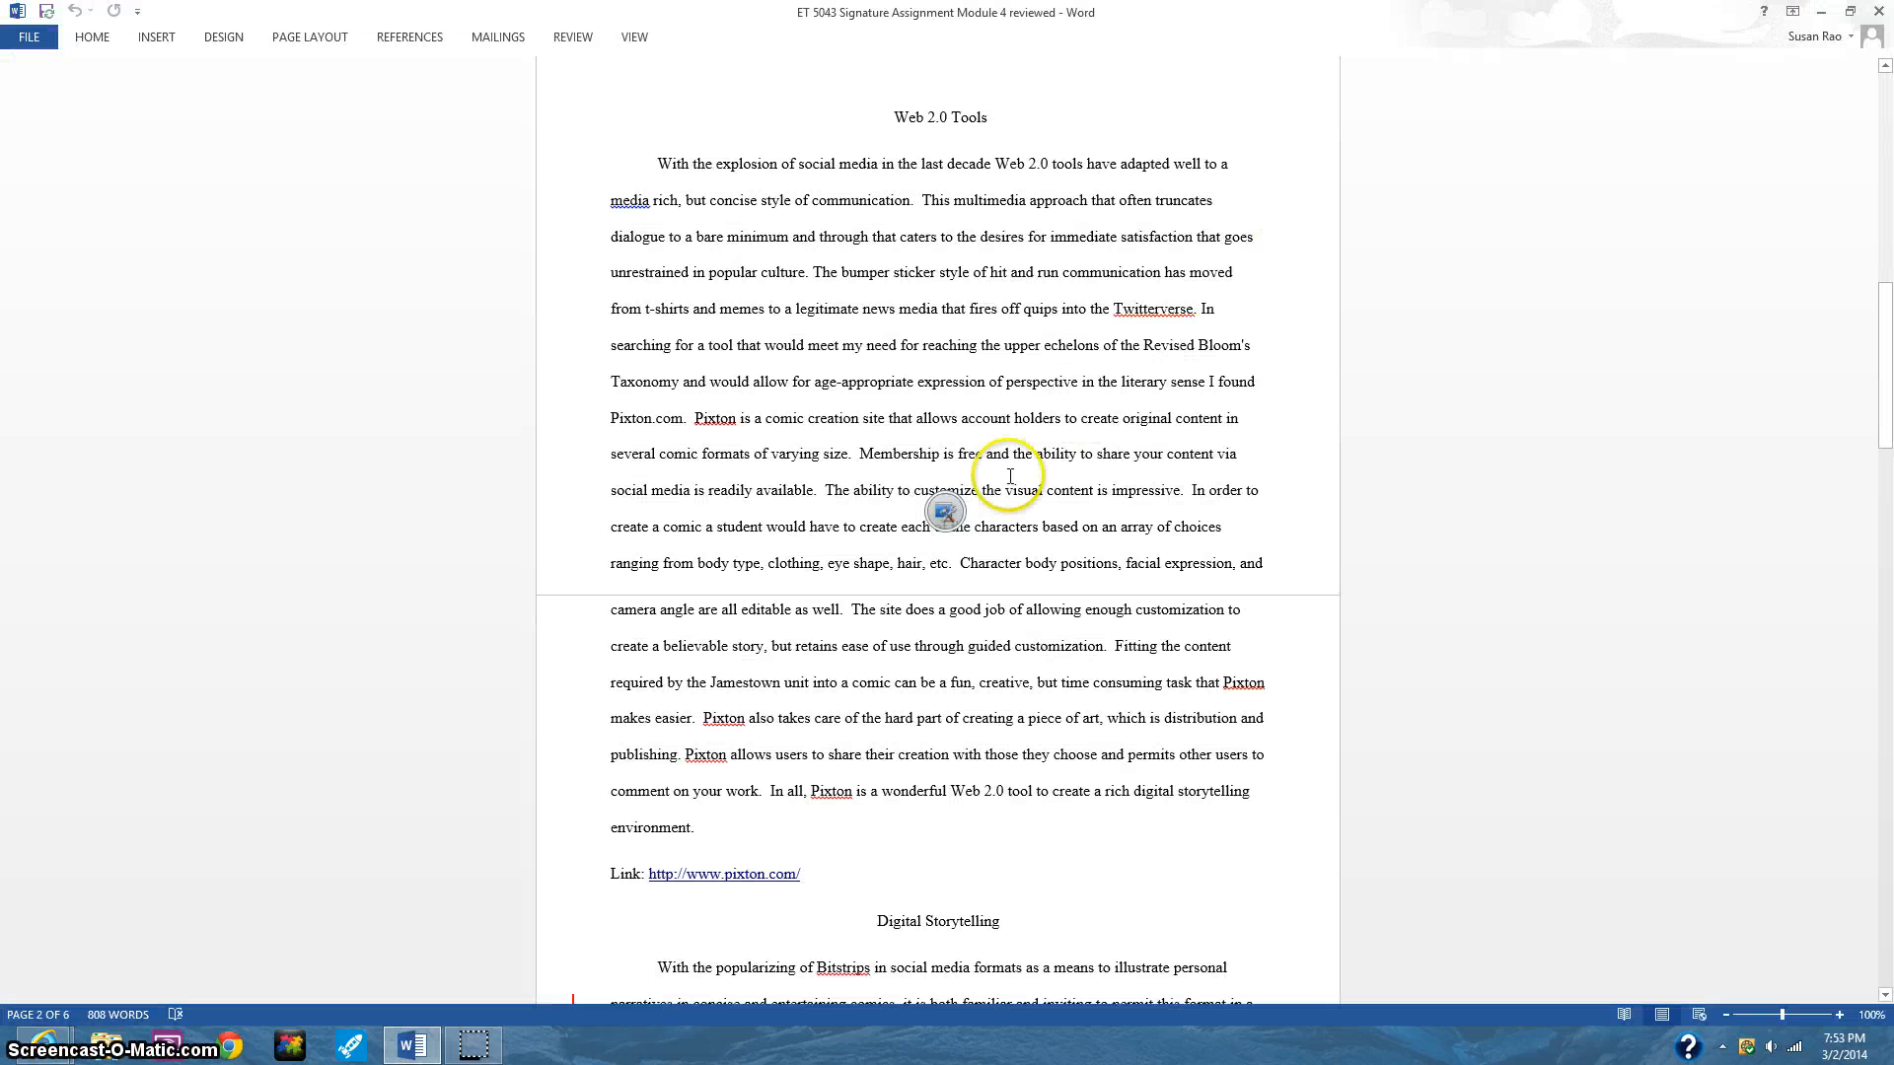
click(947, 508)
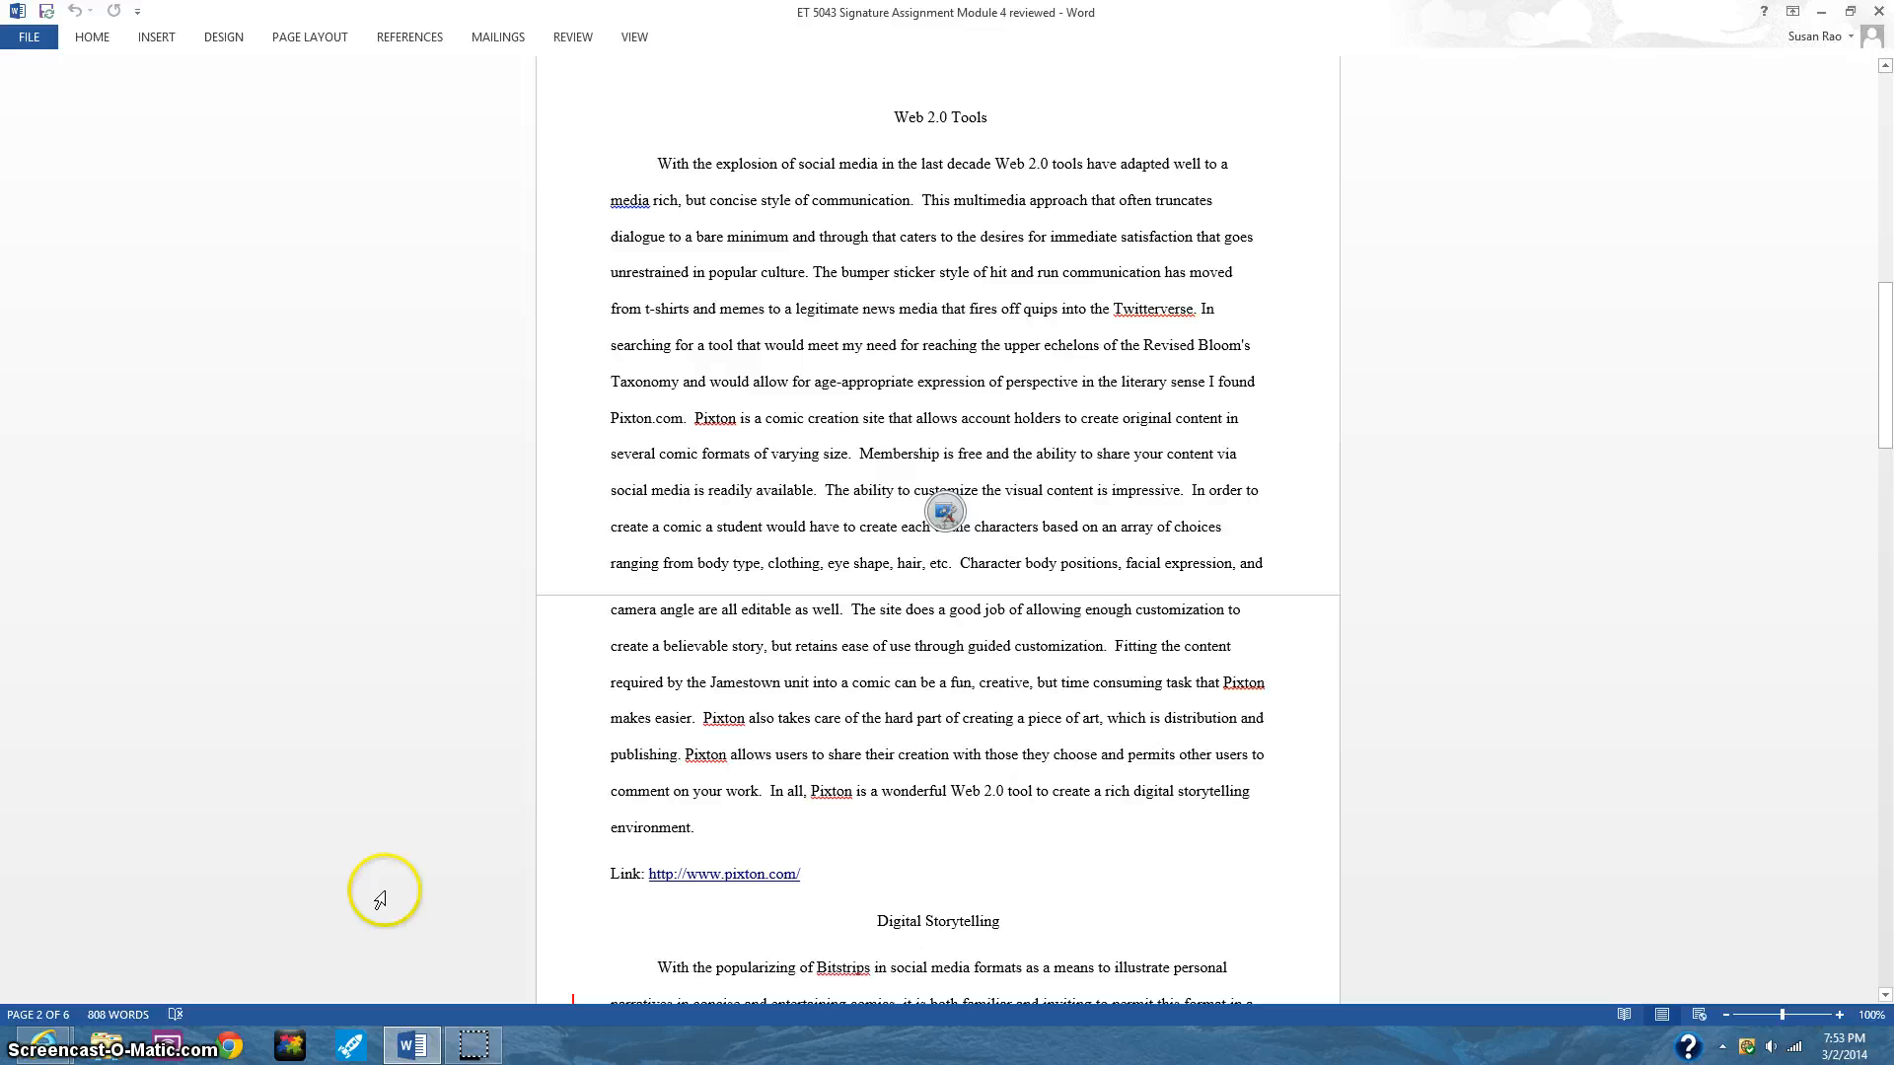
mouse_move(42, 1053)
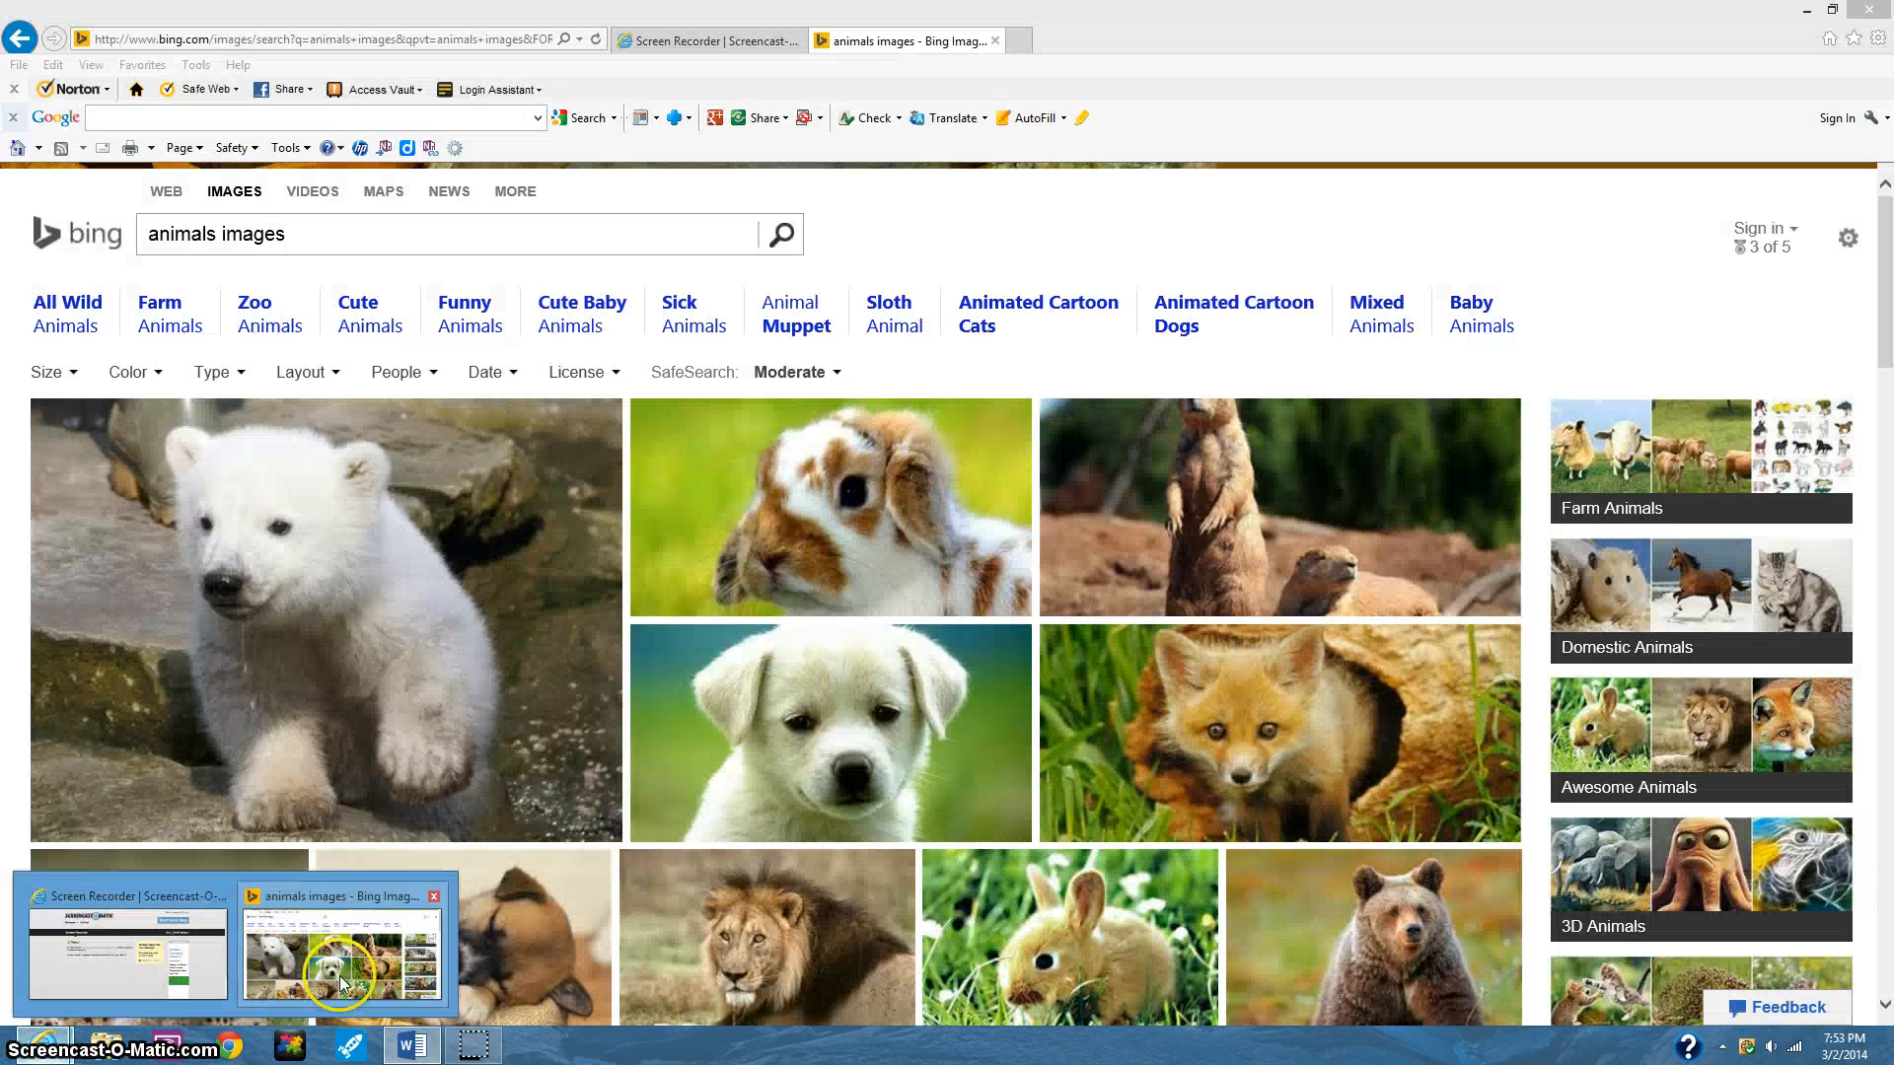
click(340, 984)
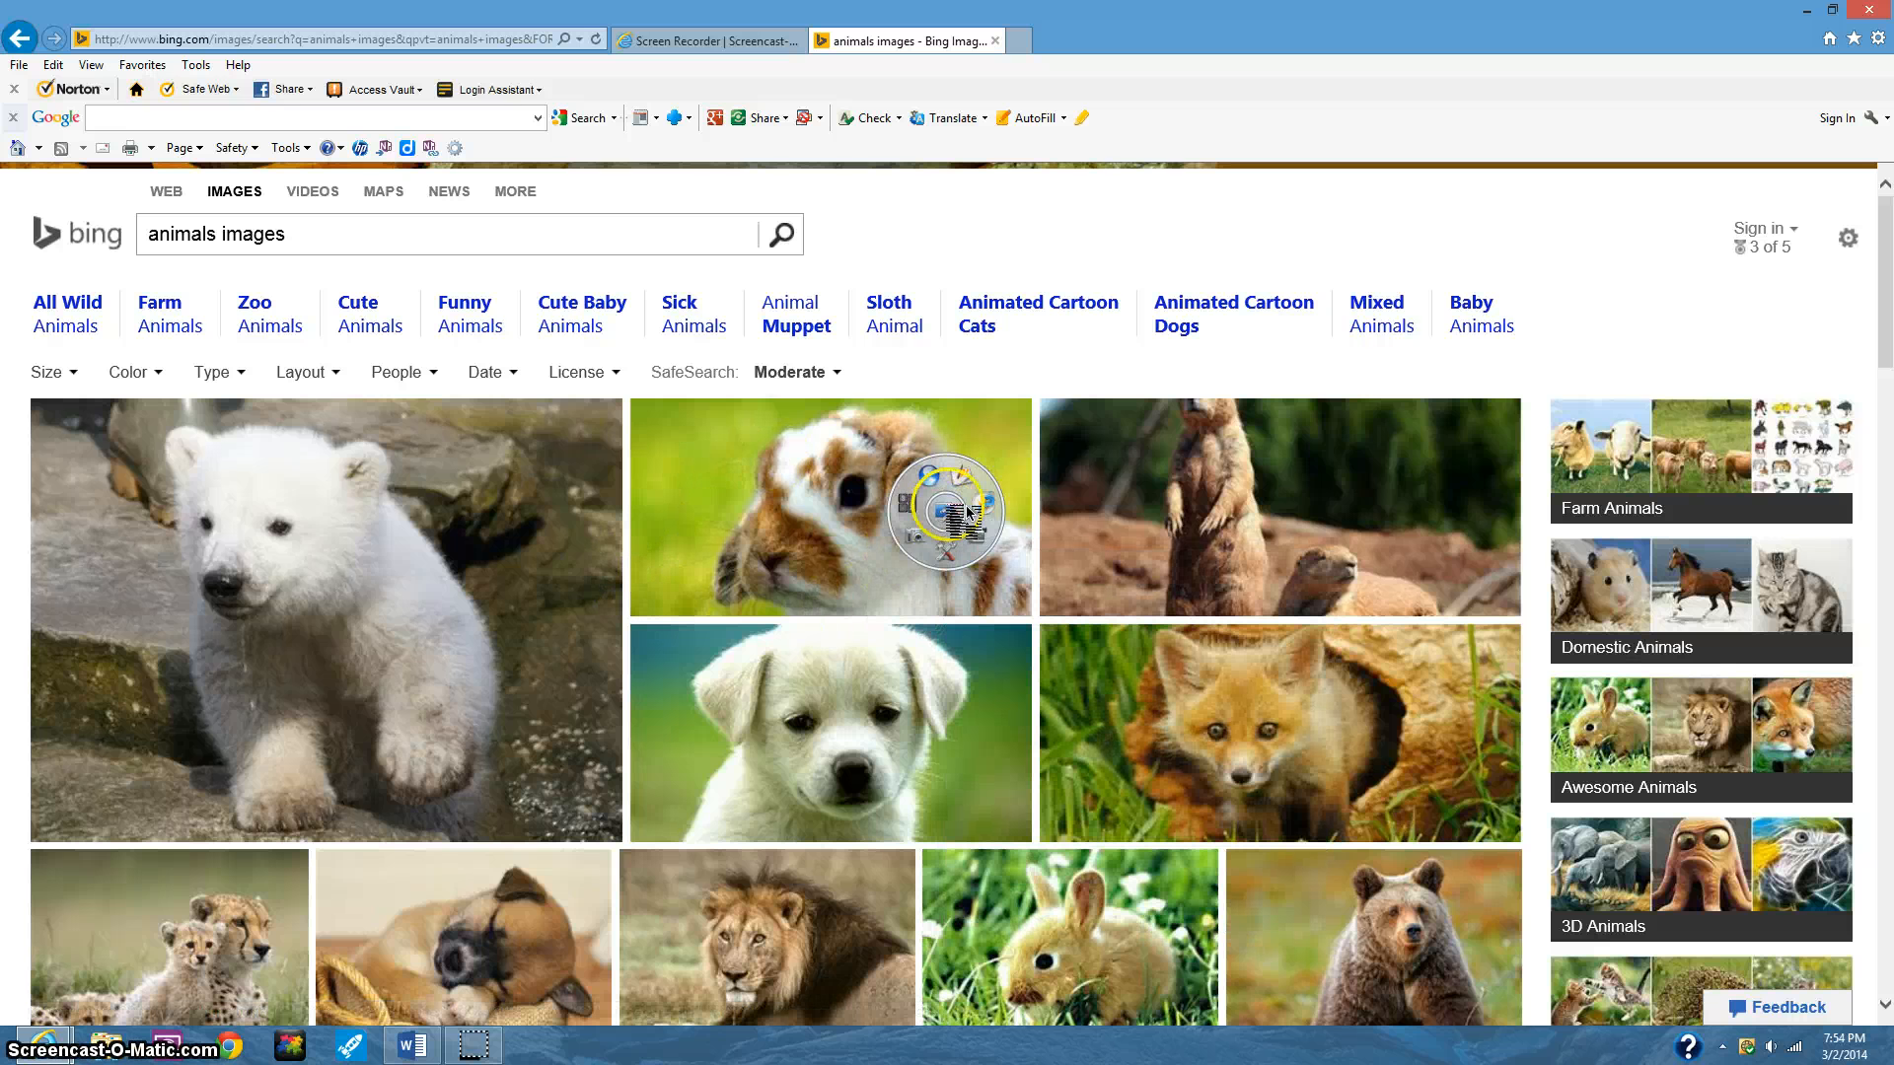
Look through the tools offered by the Desktop Tools wheel, including the More Tools options.
mouse_move(1044, 469)
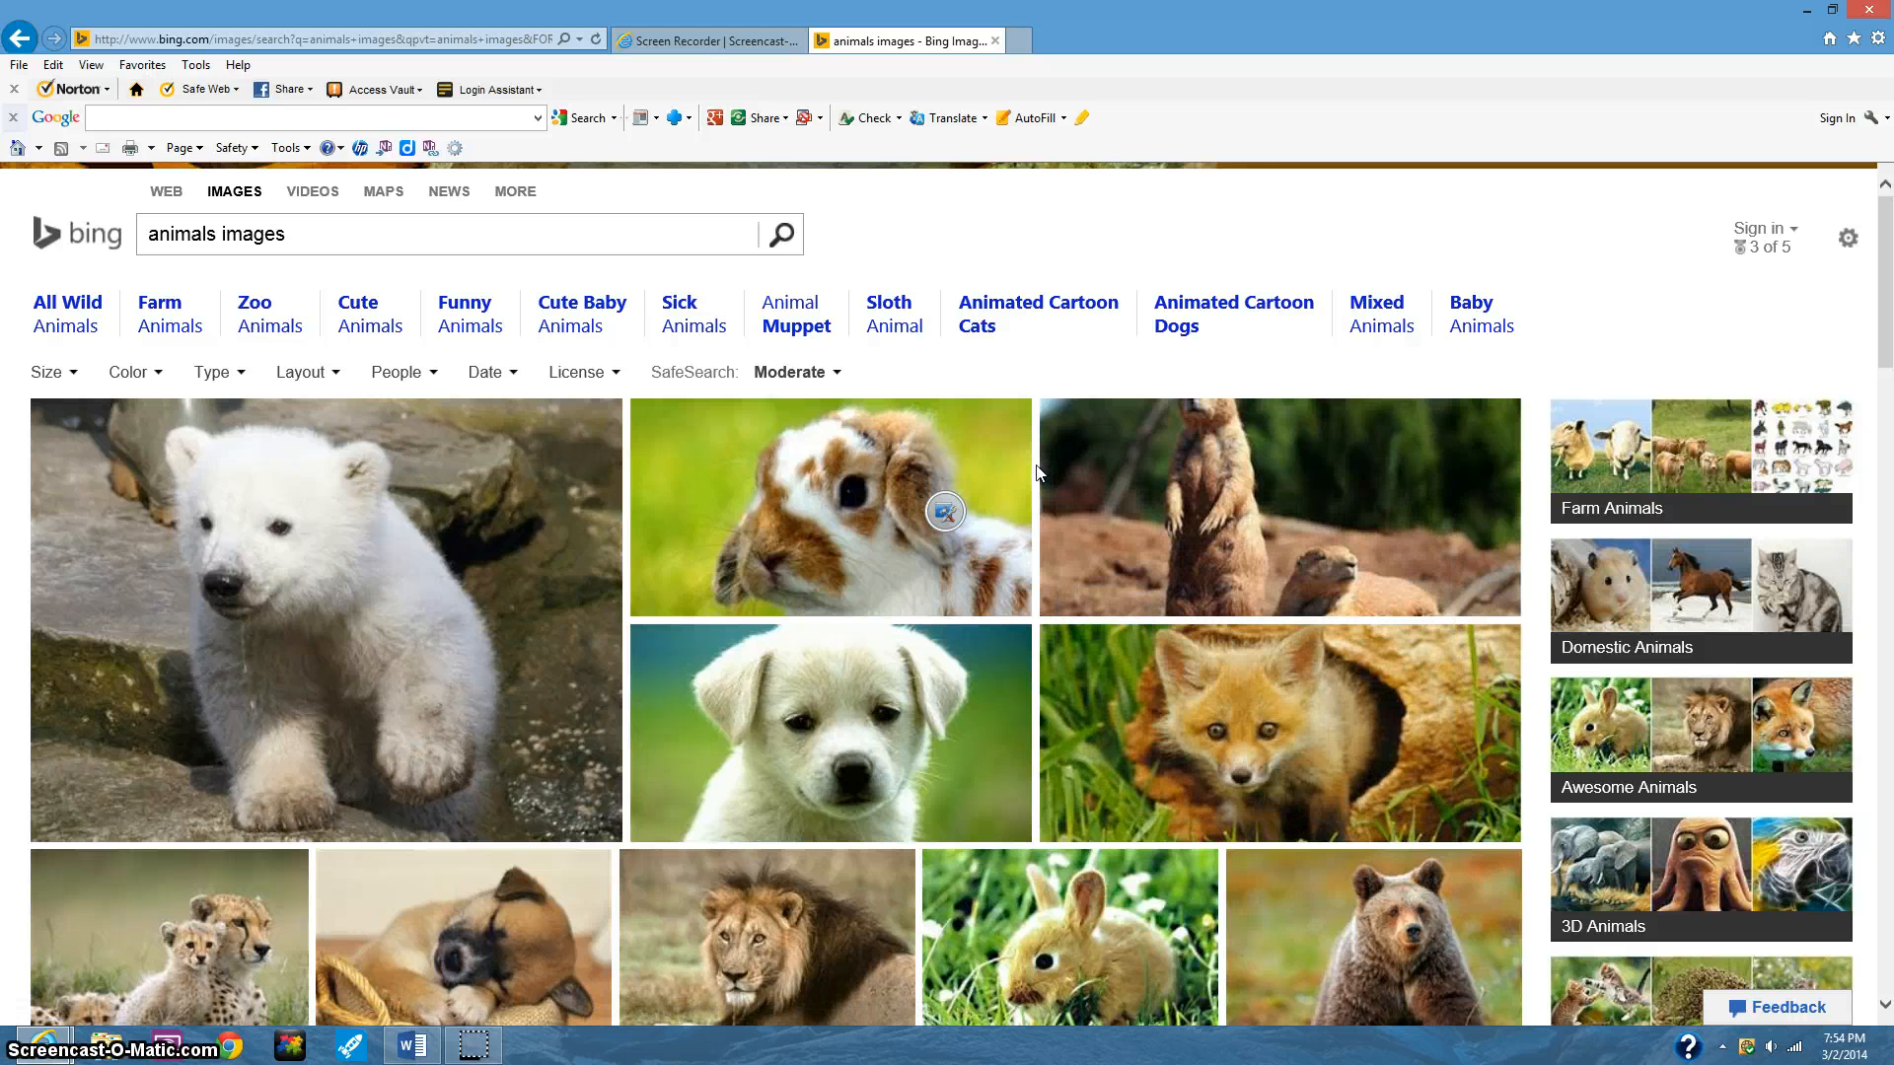
mouse_move(910, 704)
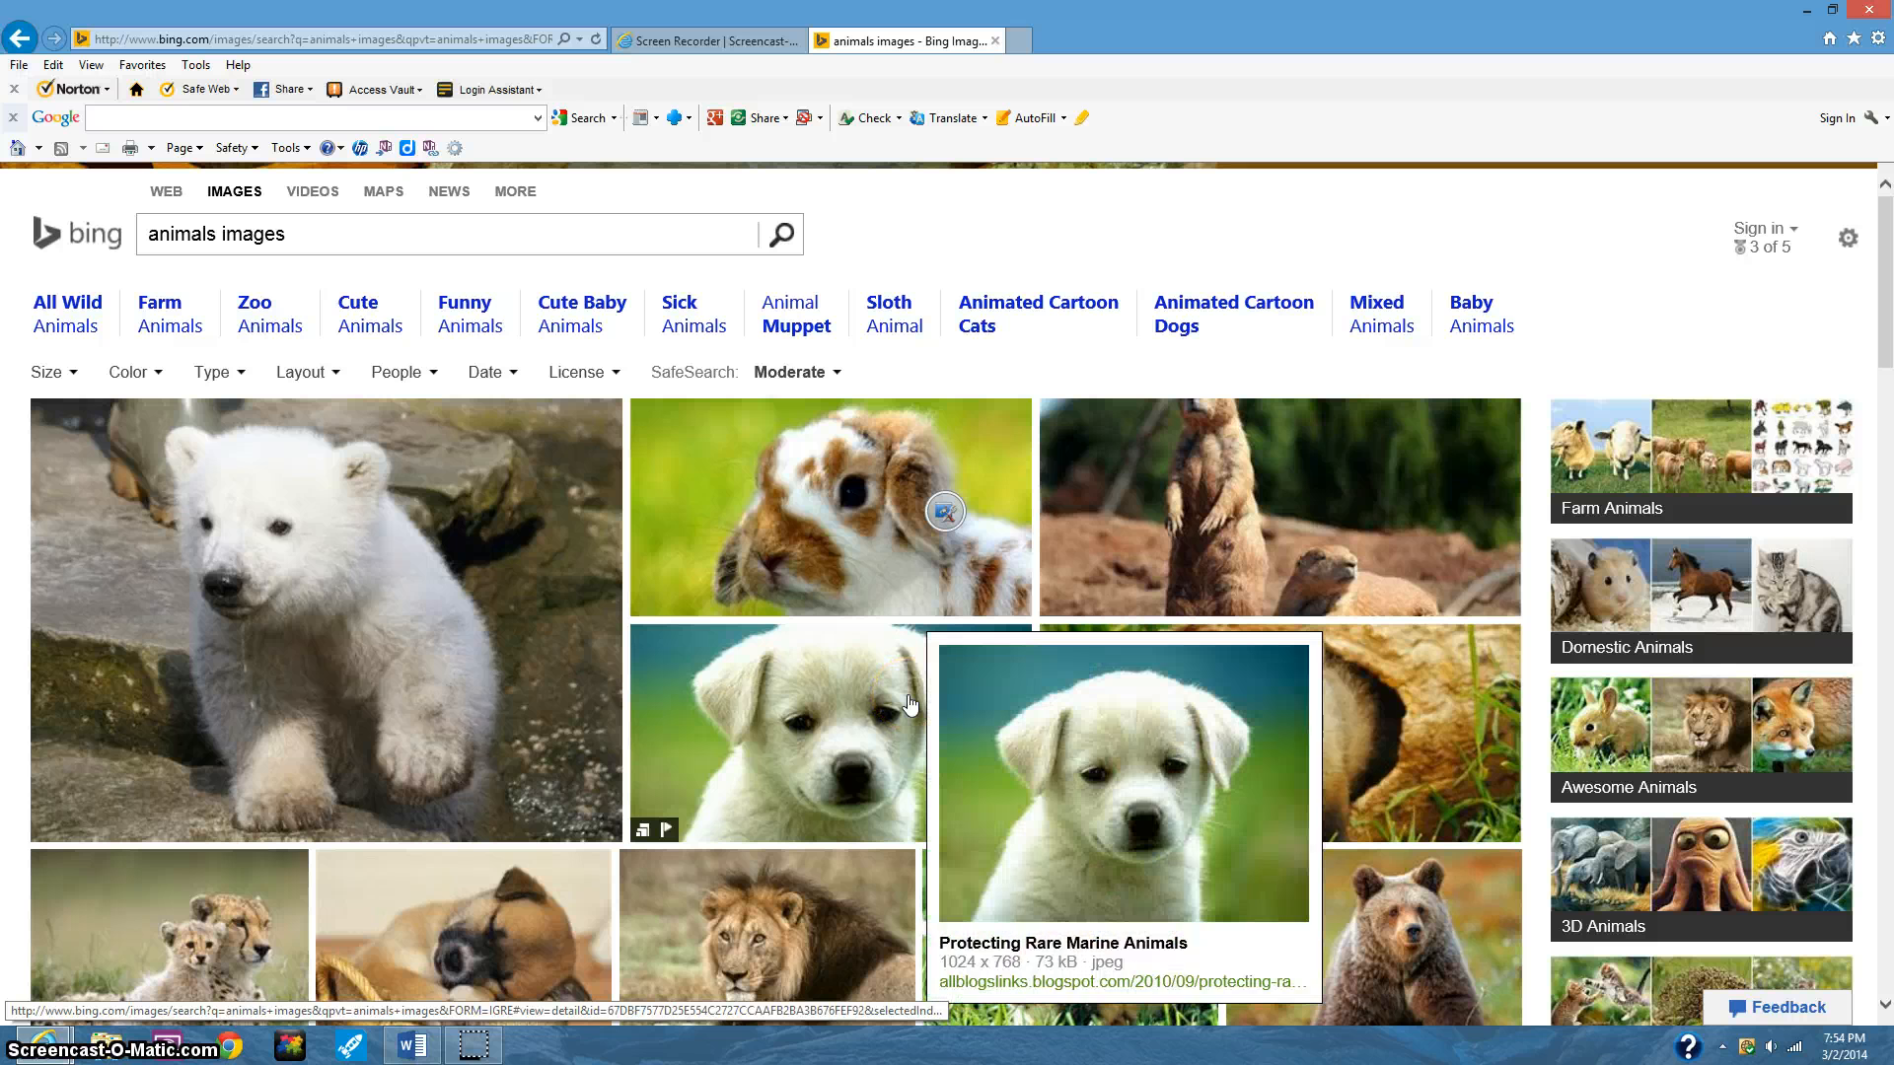
mouse_move(955, 522)
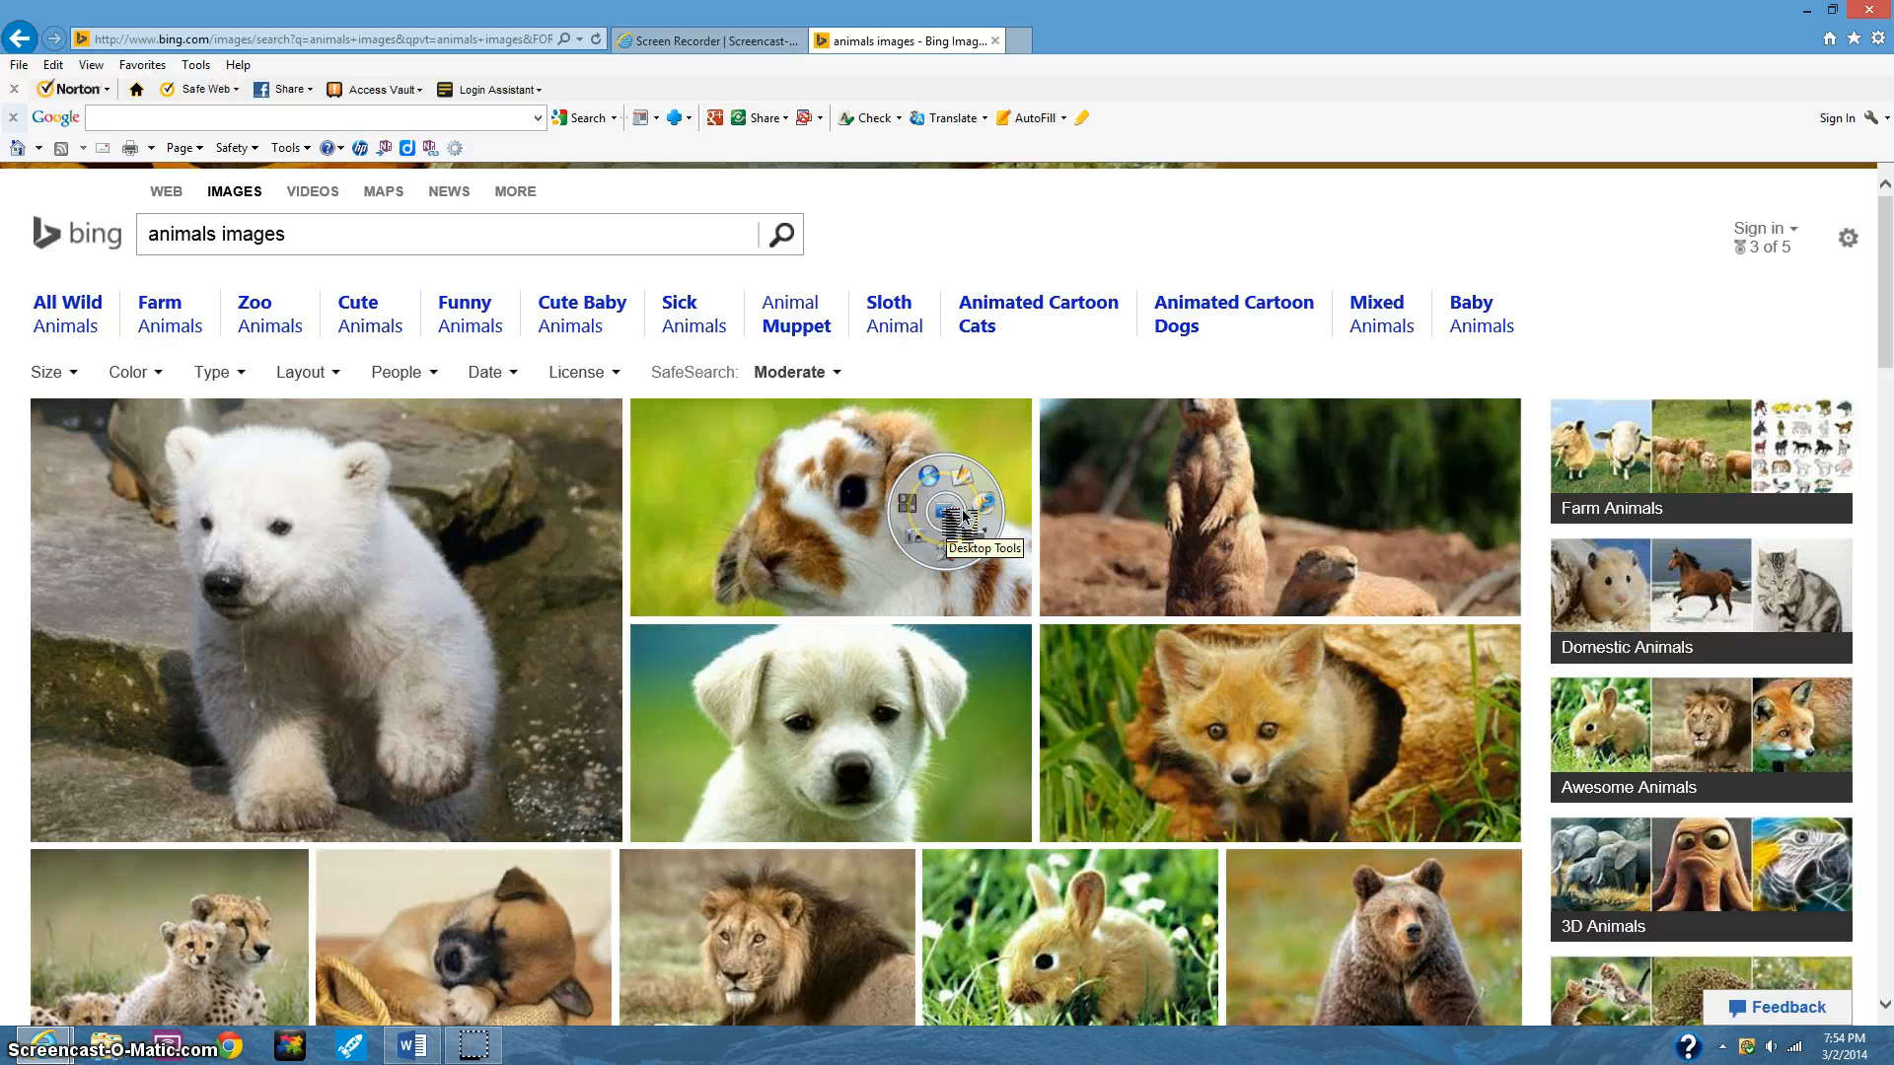
click(957, 513)
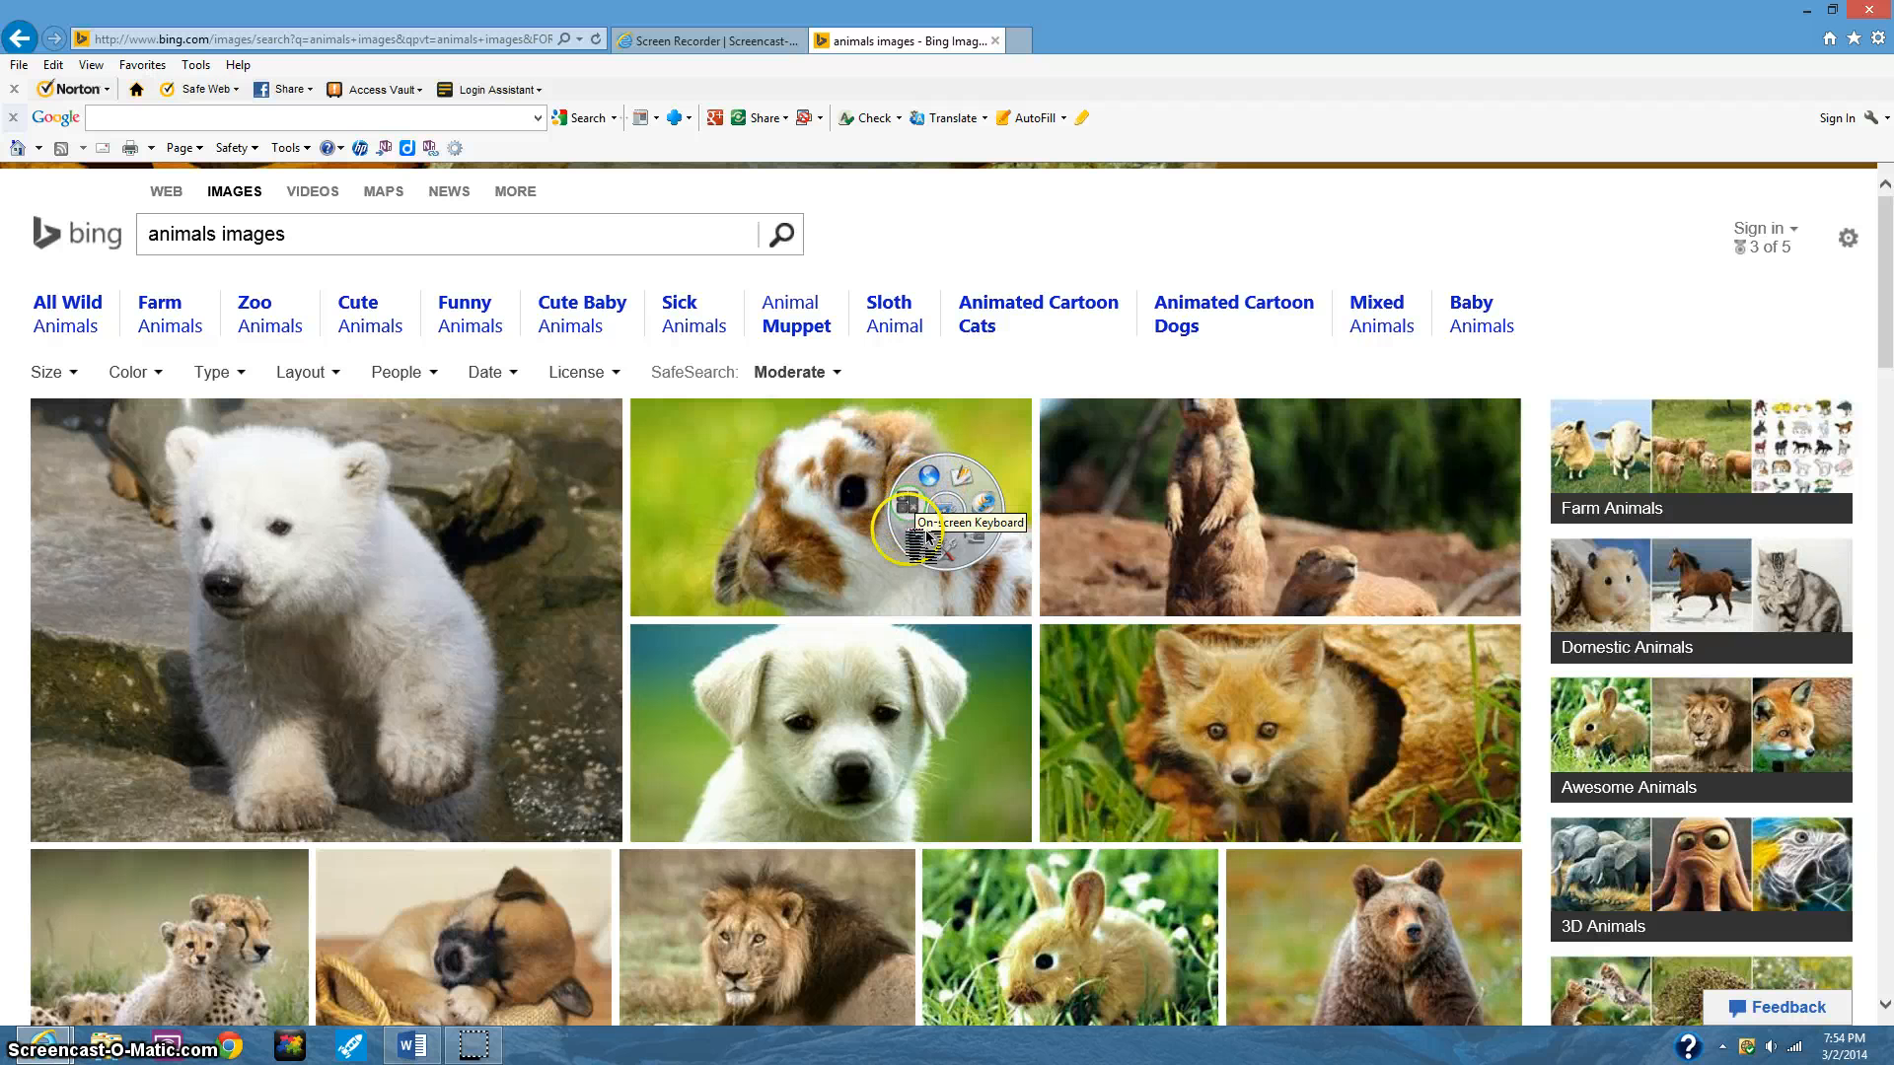
click(948, 566)
click(949, 555)
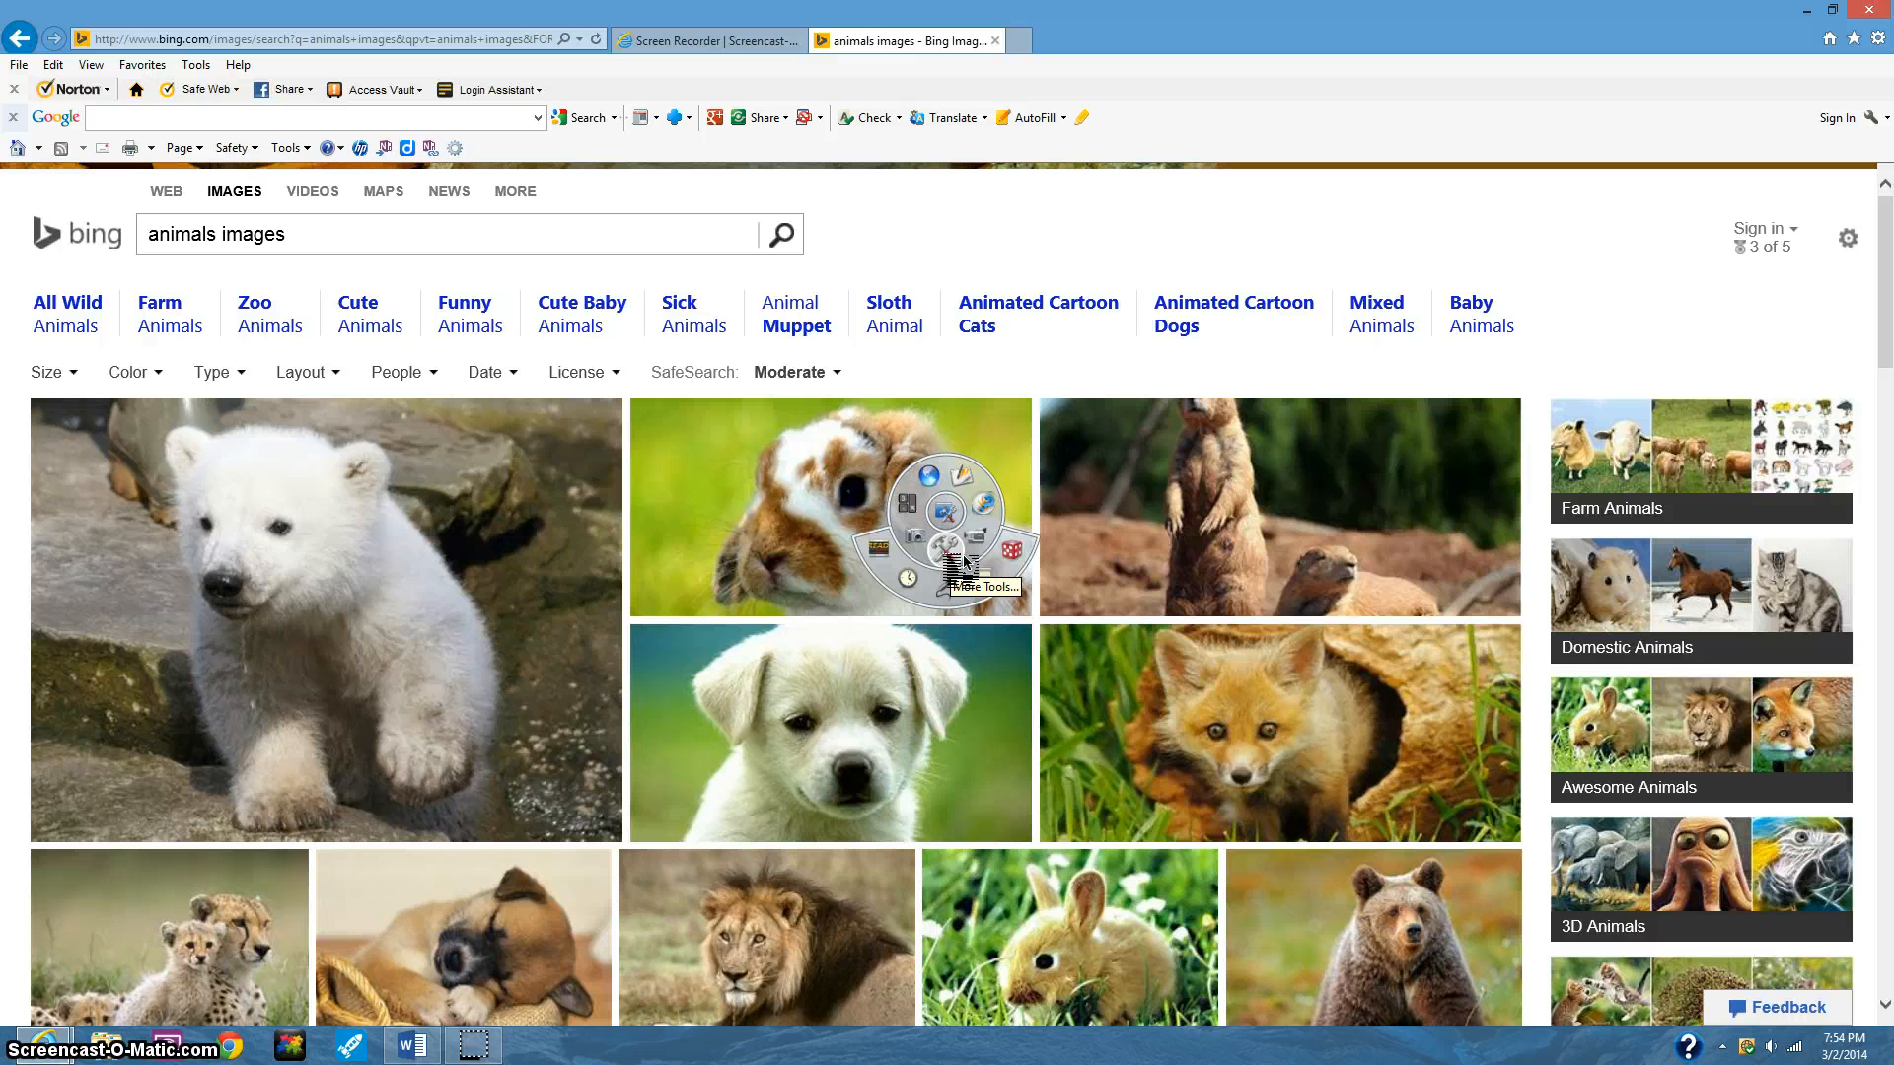
click(977, 541)
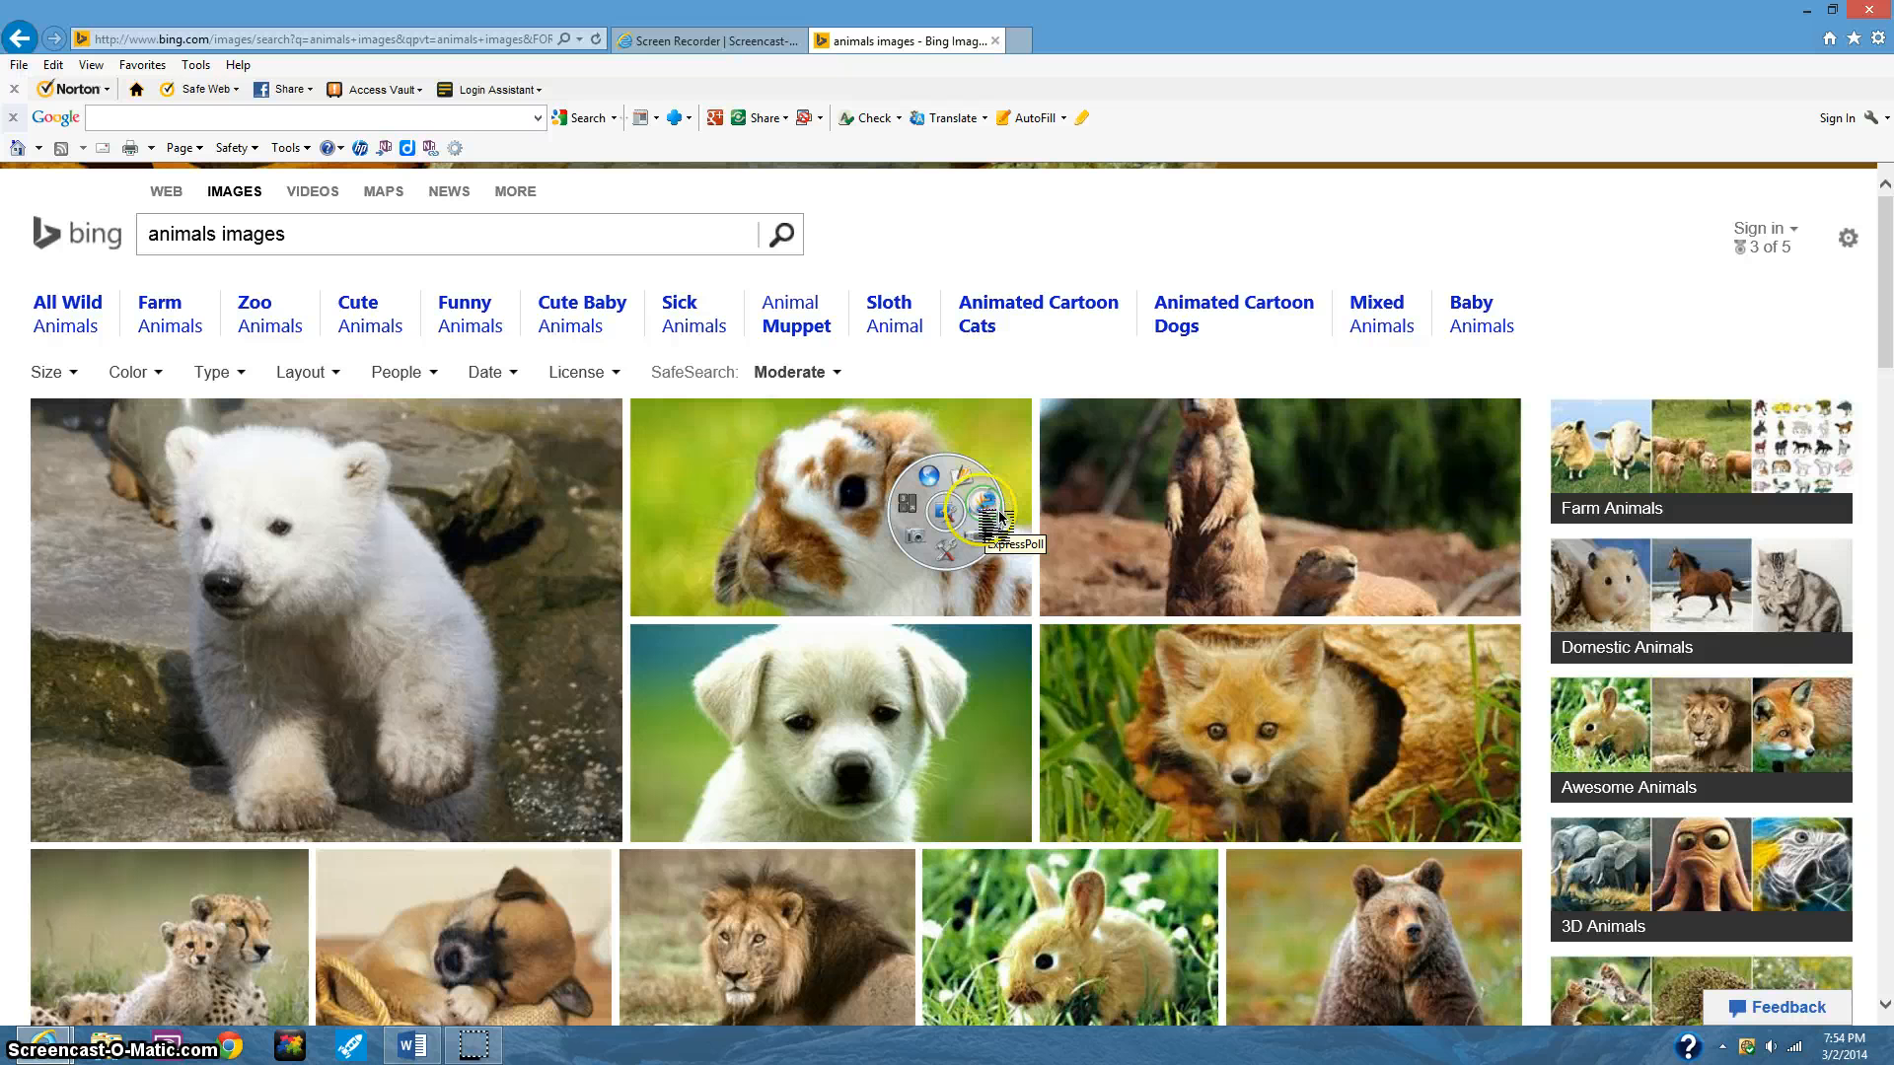
click(962, 553)
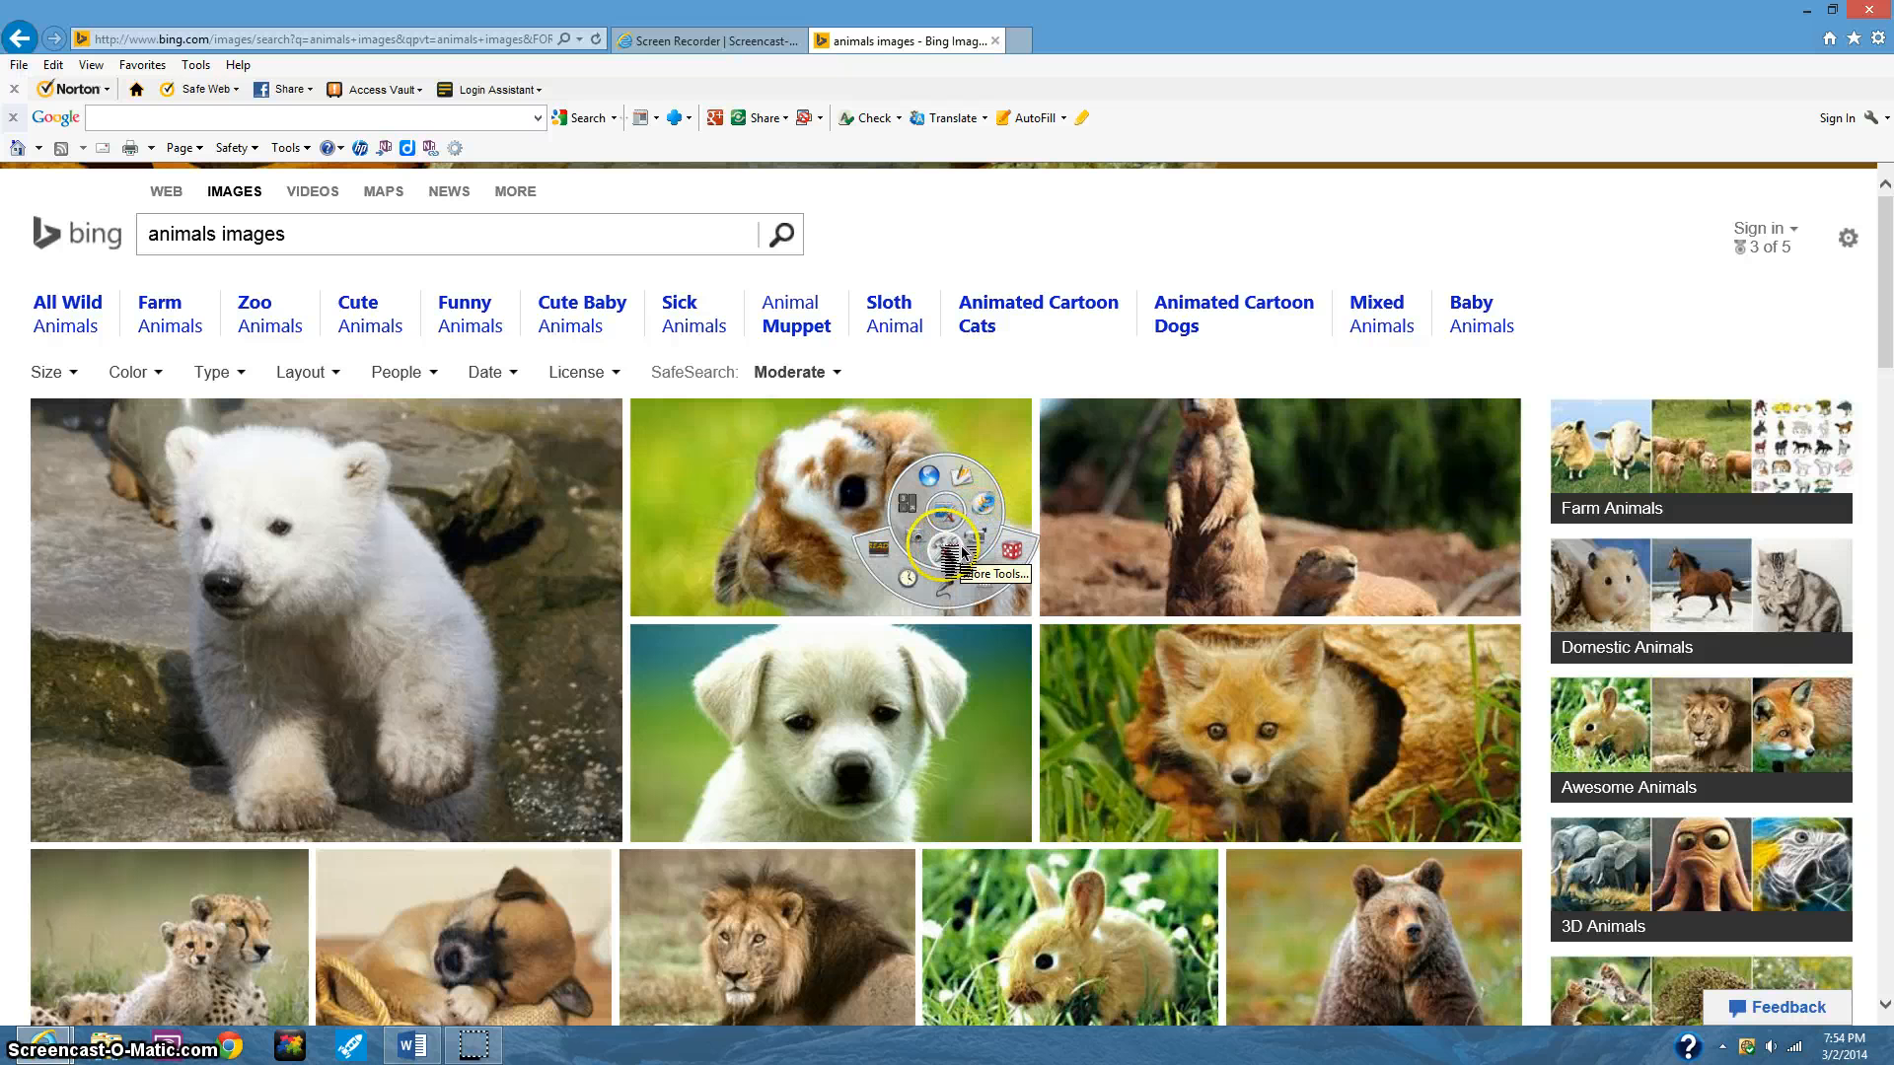
click(959, 506)
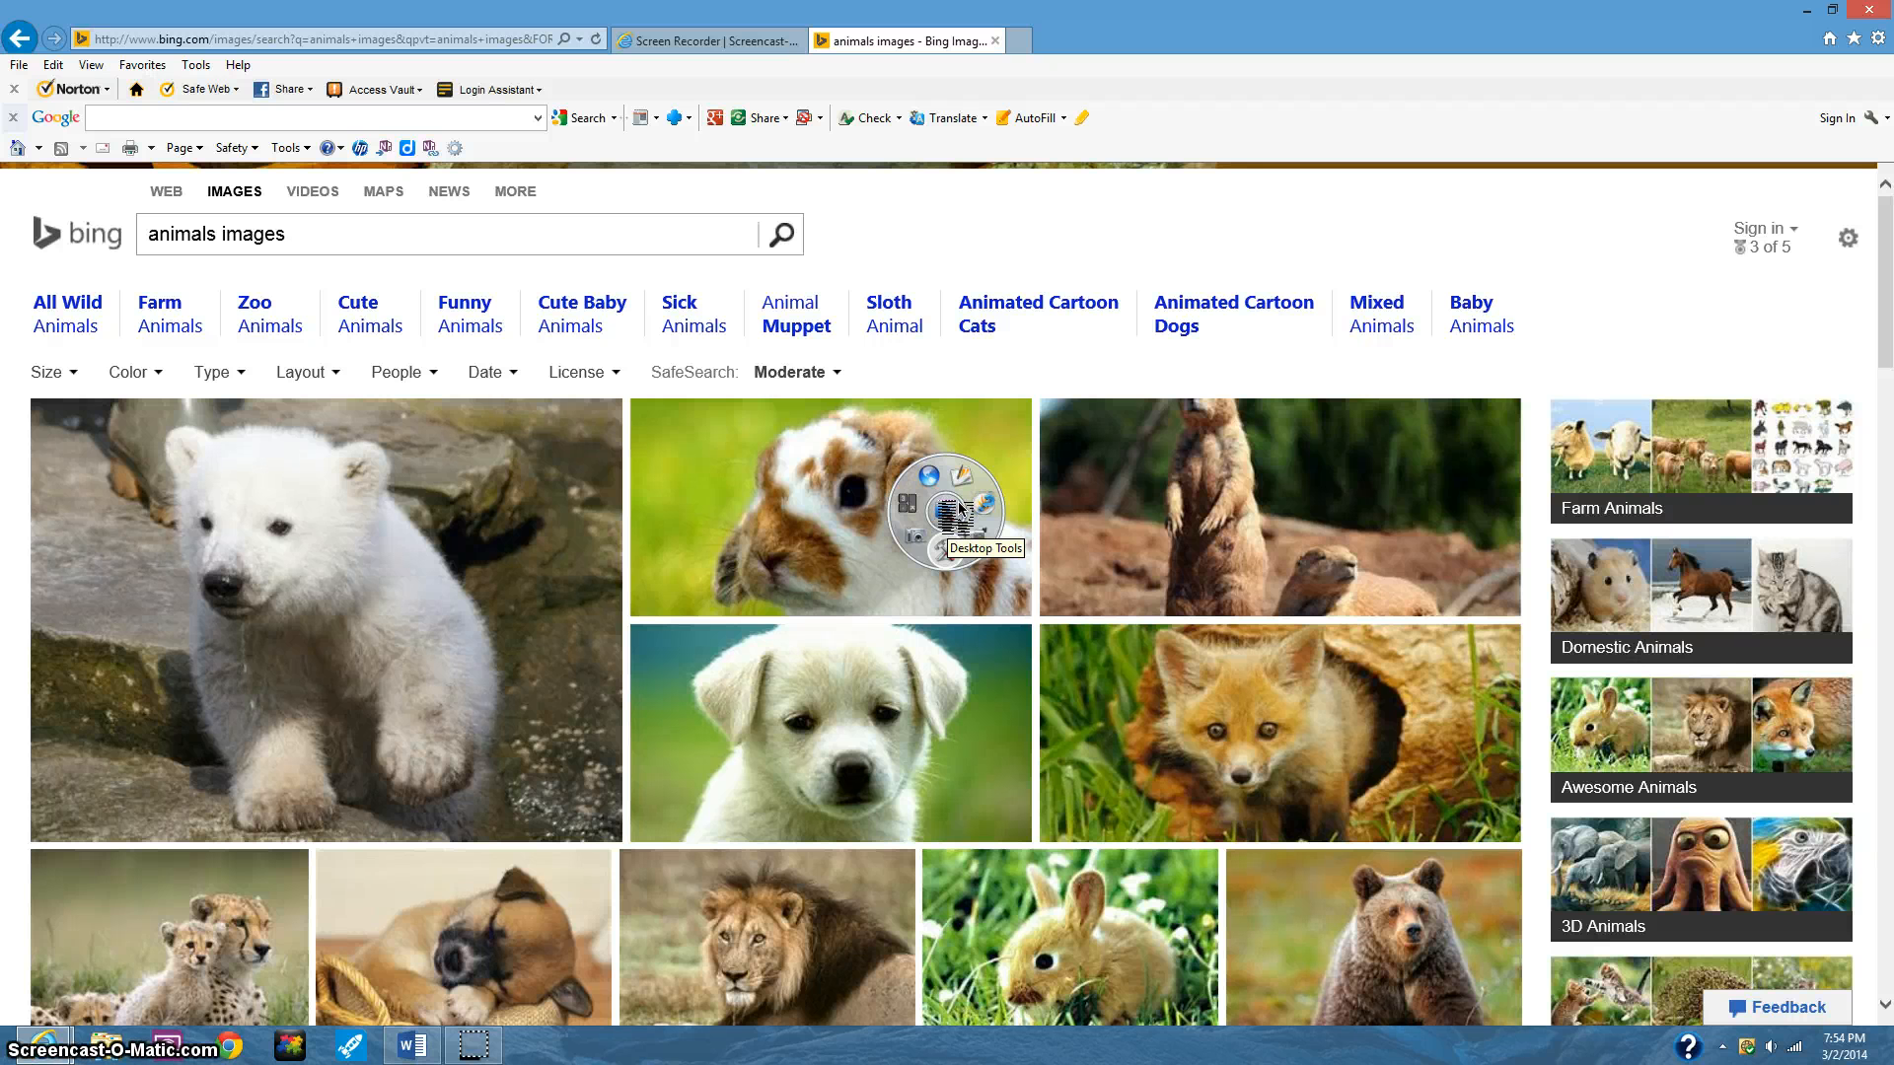
Start an area camera snapshot and move its capture frame over the white puppy picture, keeping the snapshot dialog clear of it.
click(942, 537)
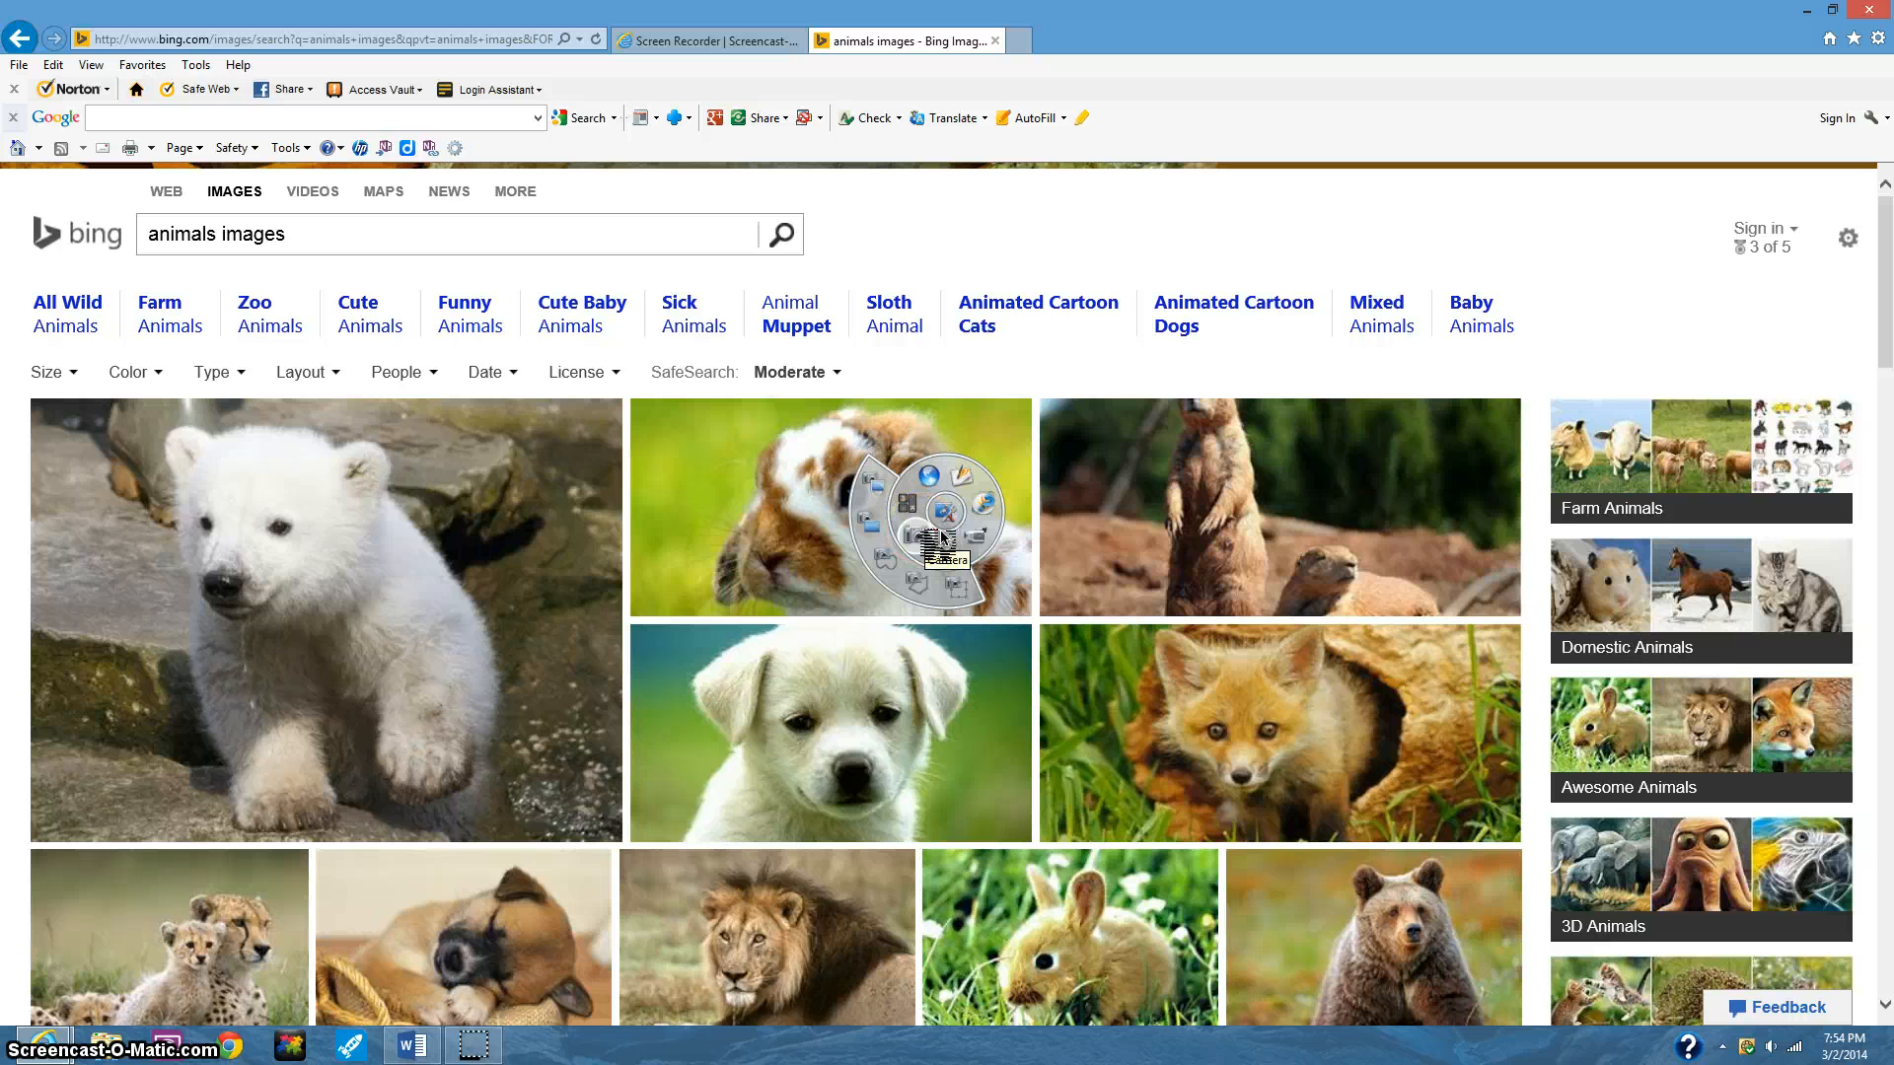
click(932, 541)
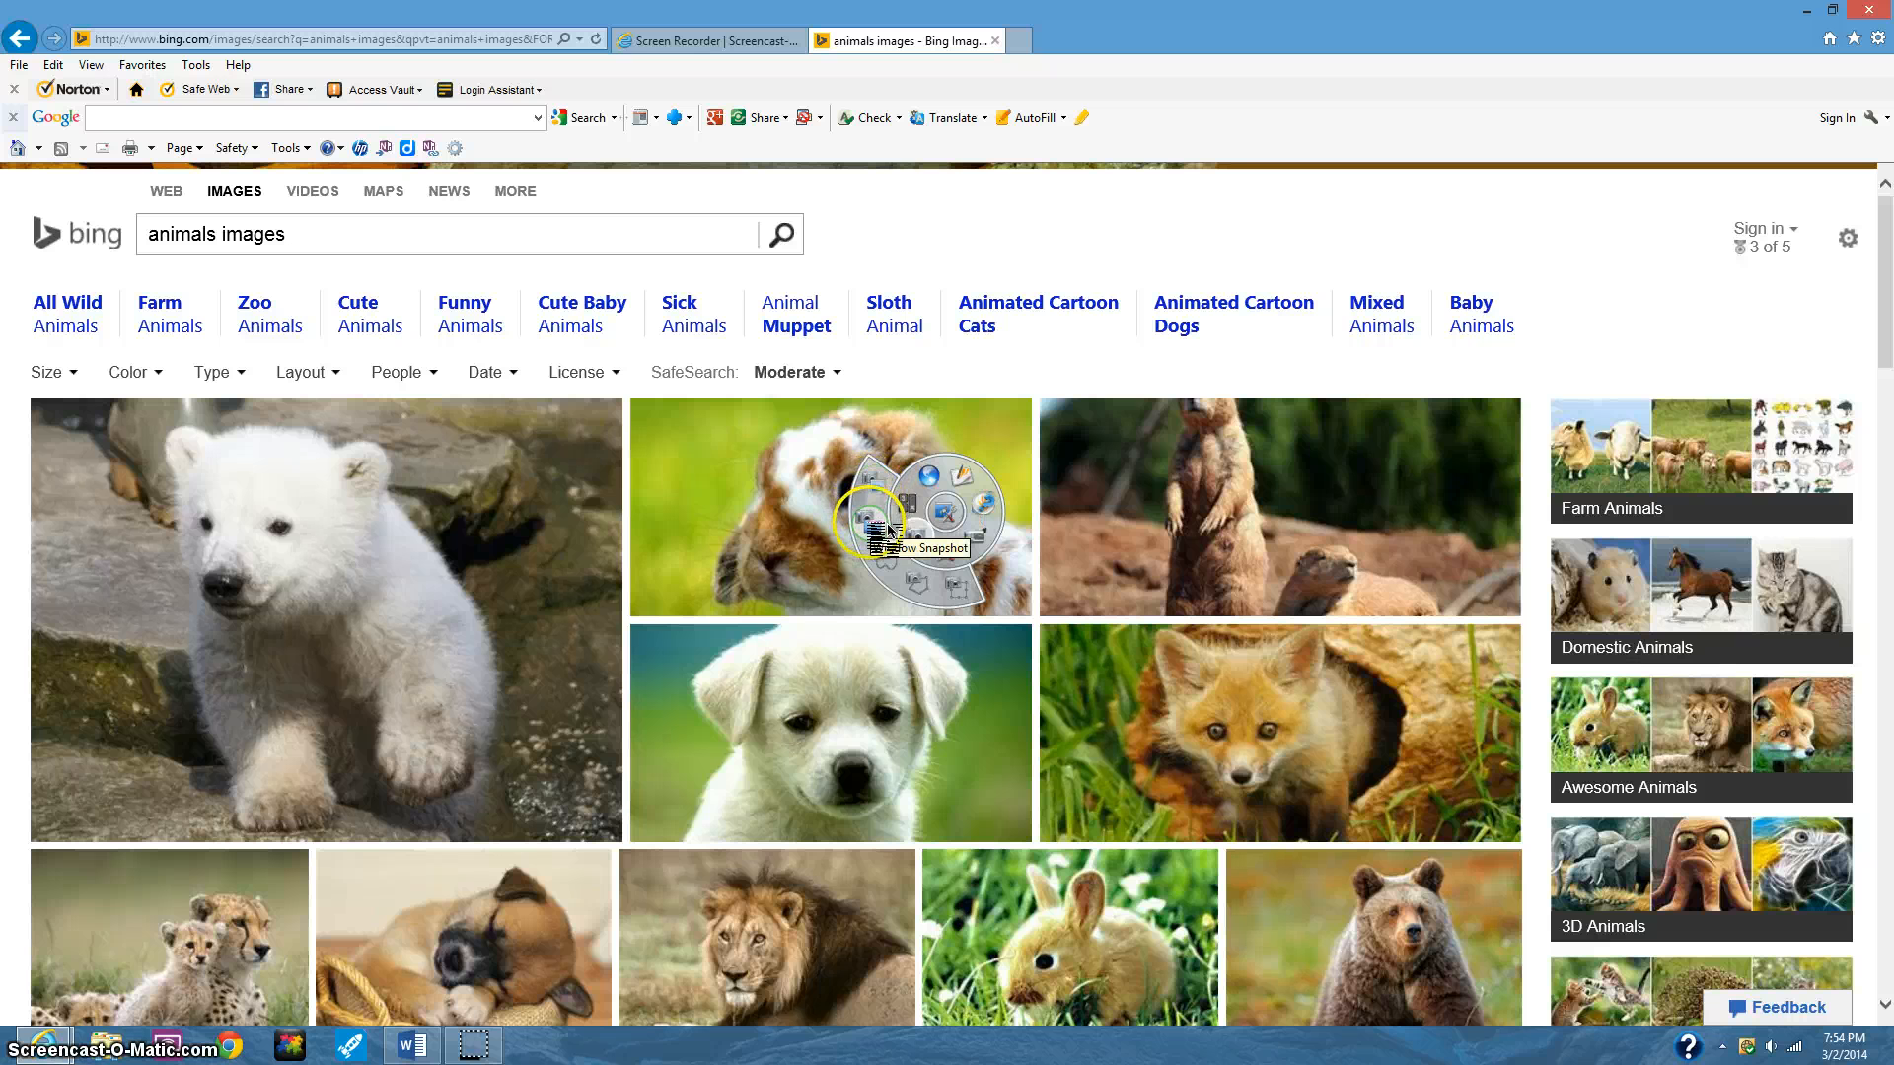
click(957, 590)
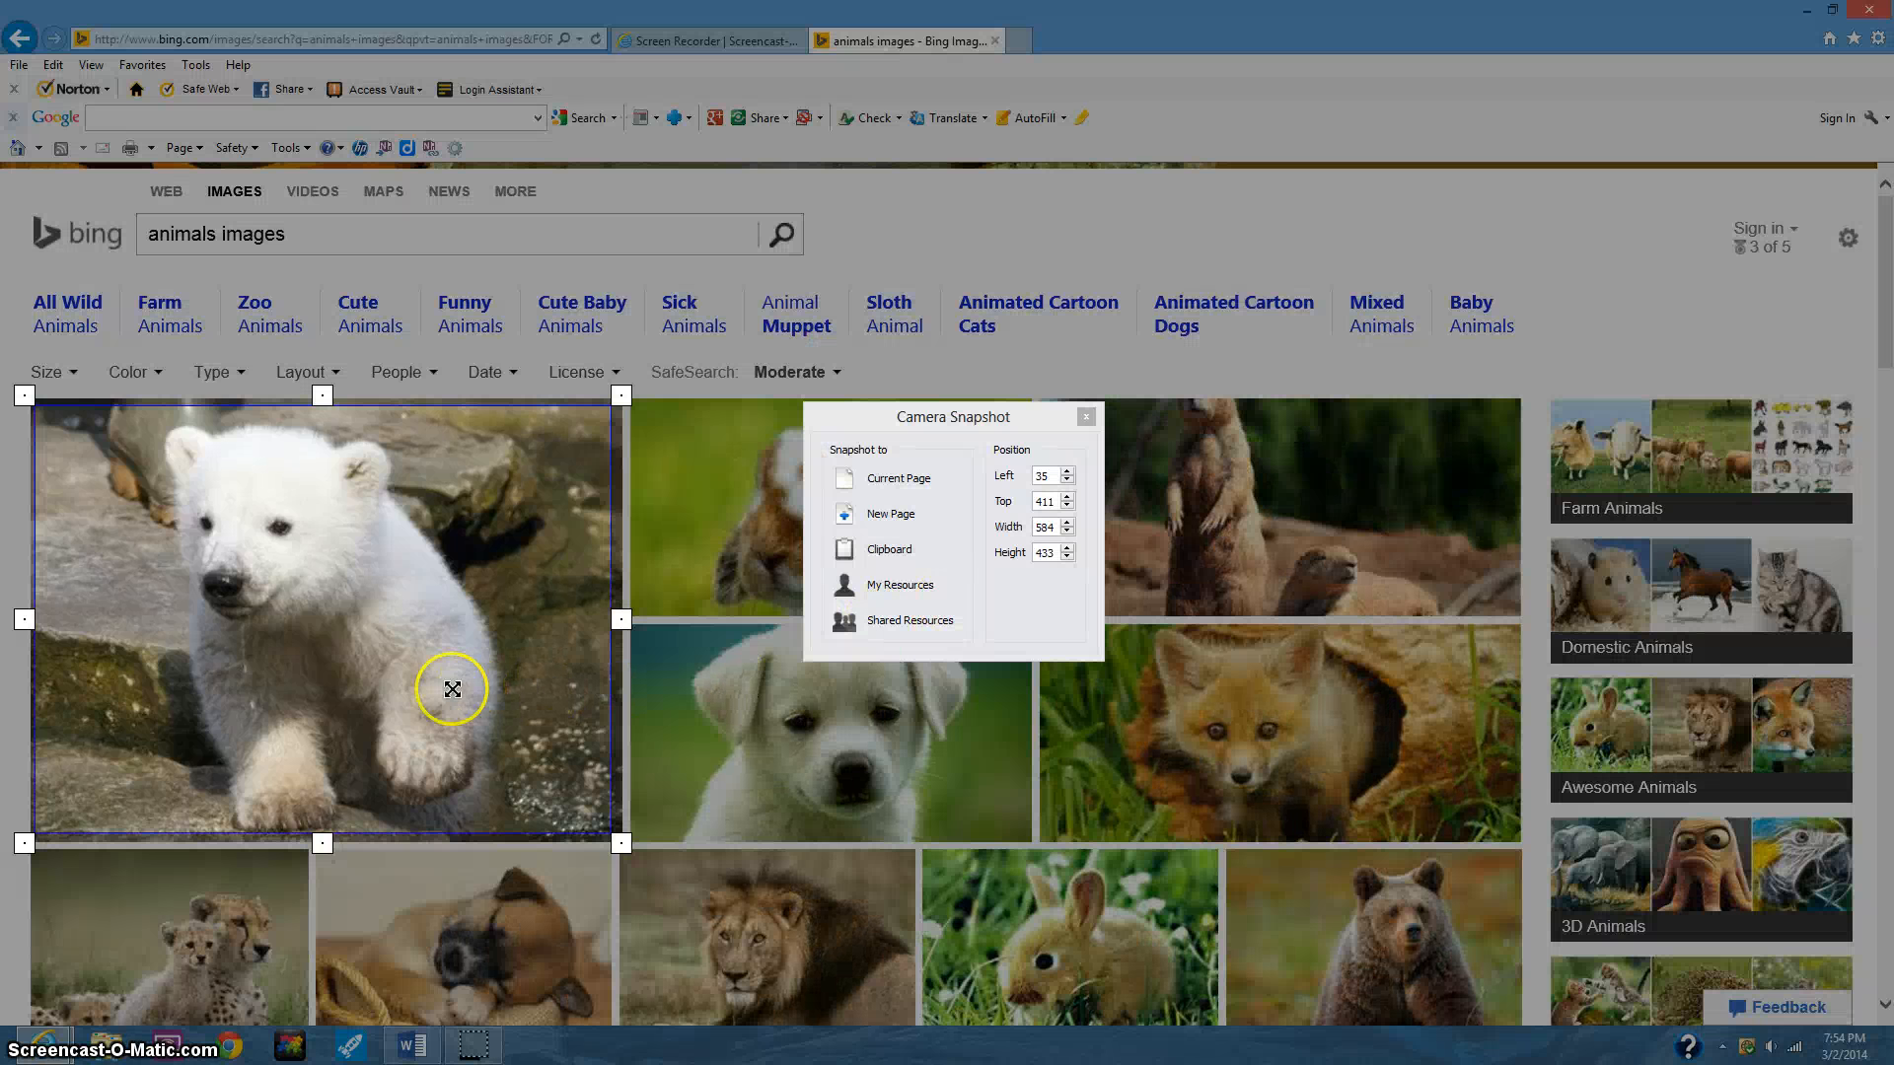
drag(451, 688, 804, 791)
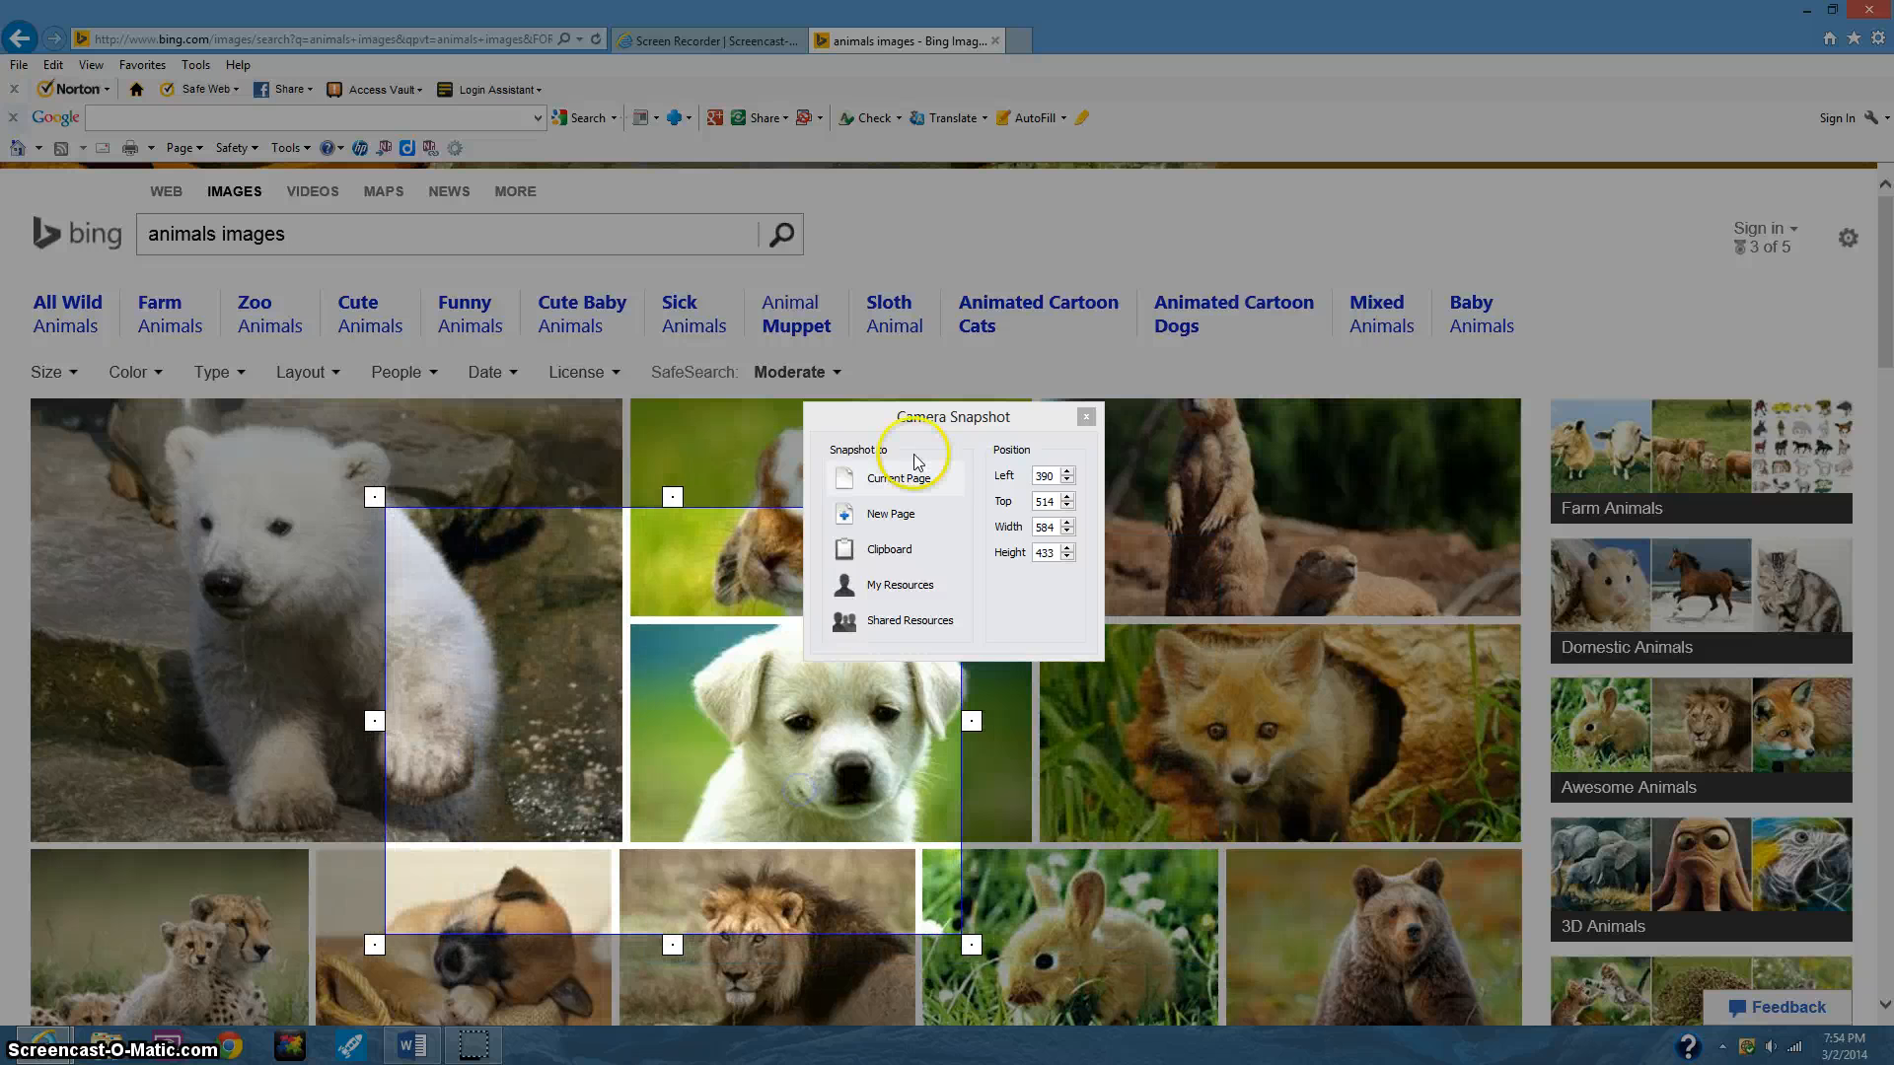
drag(873, 434, 1293, 342)
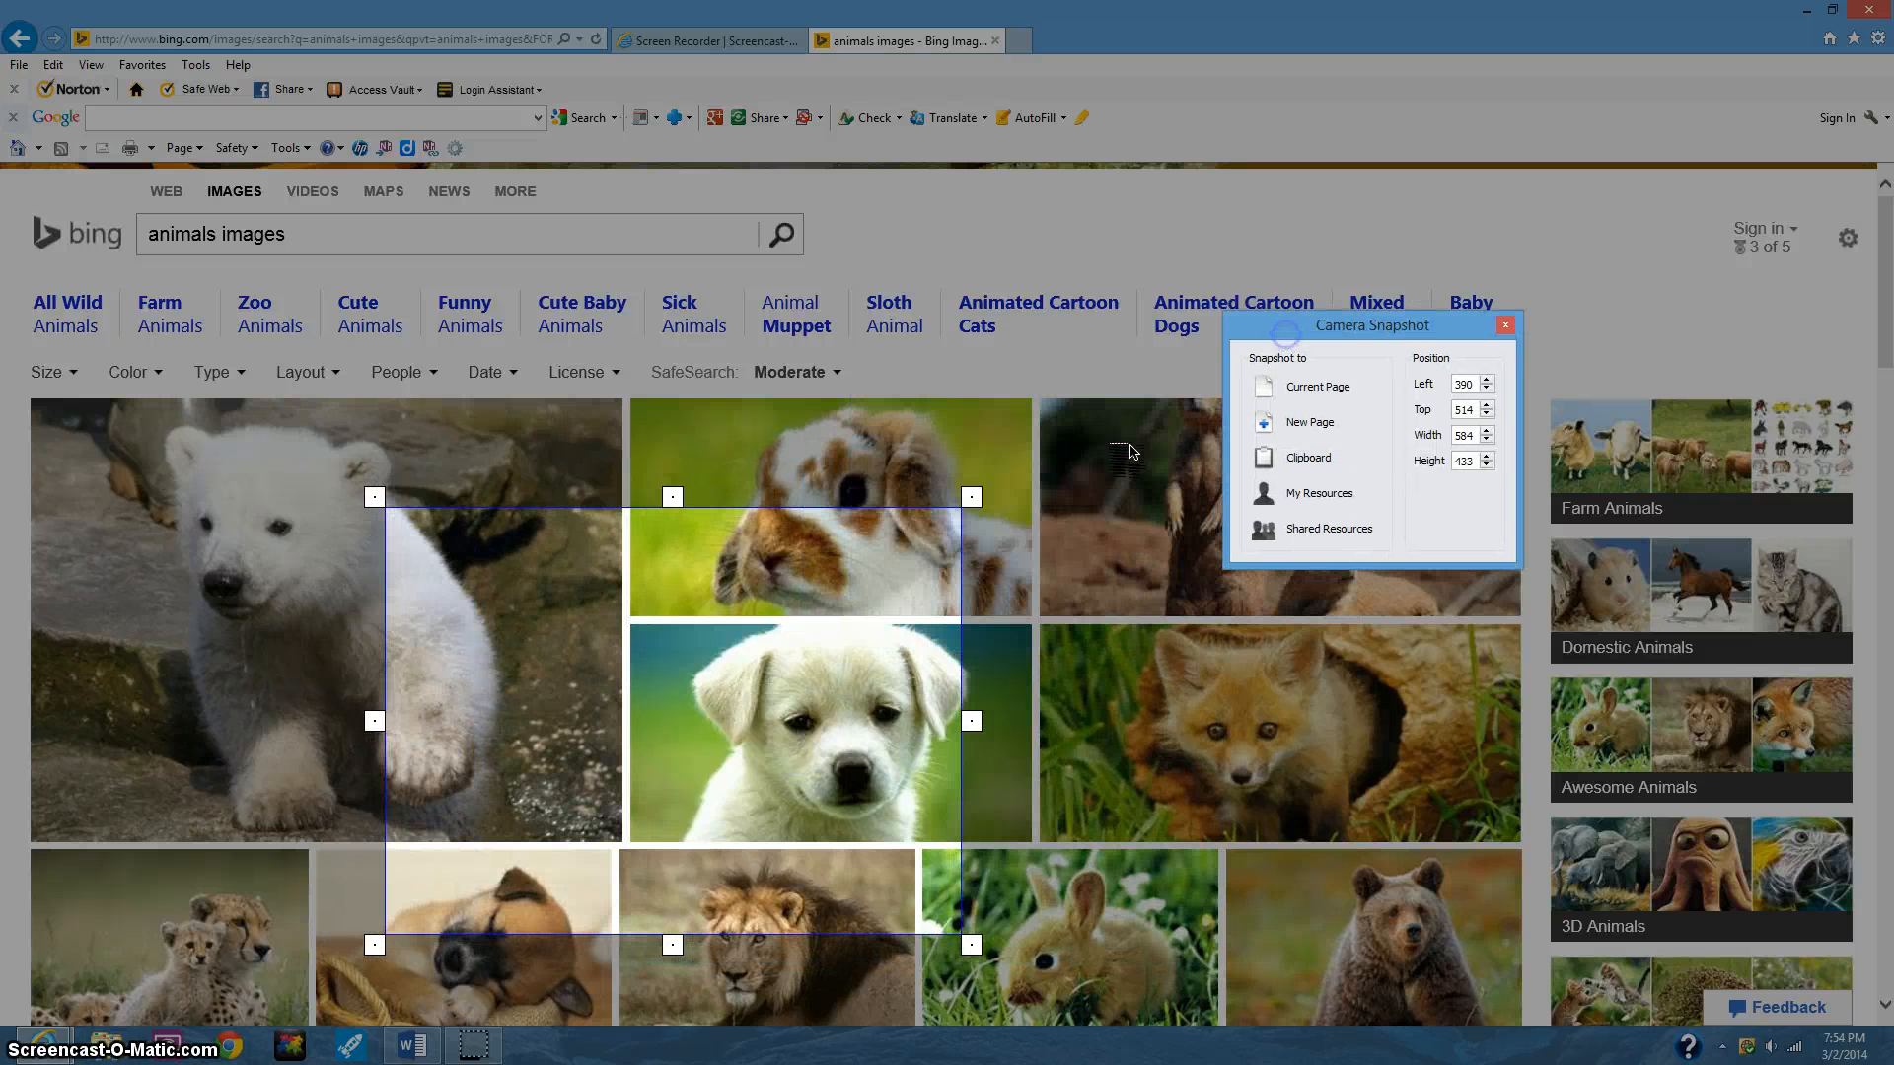
drag(783, 753, 937, 760)
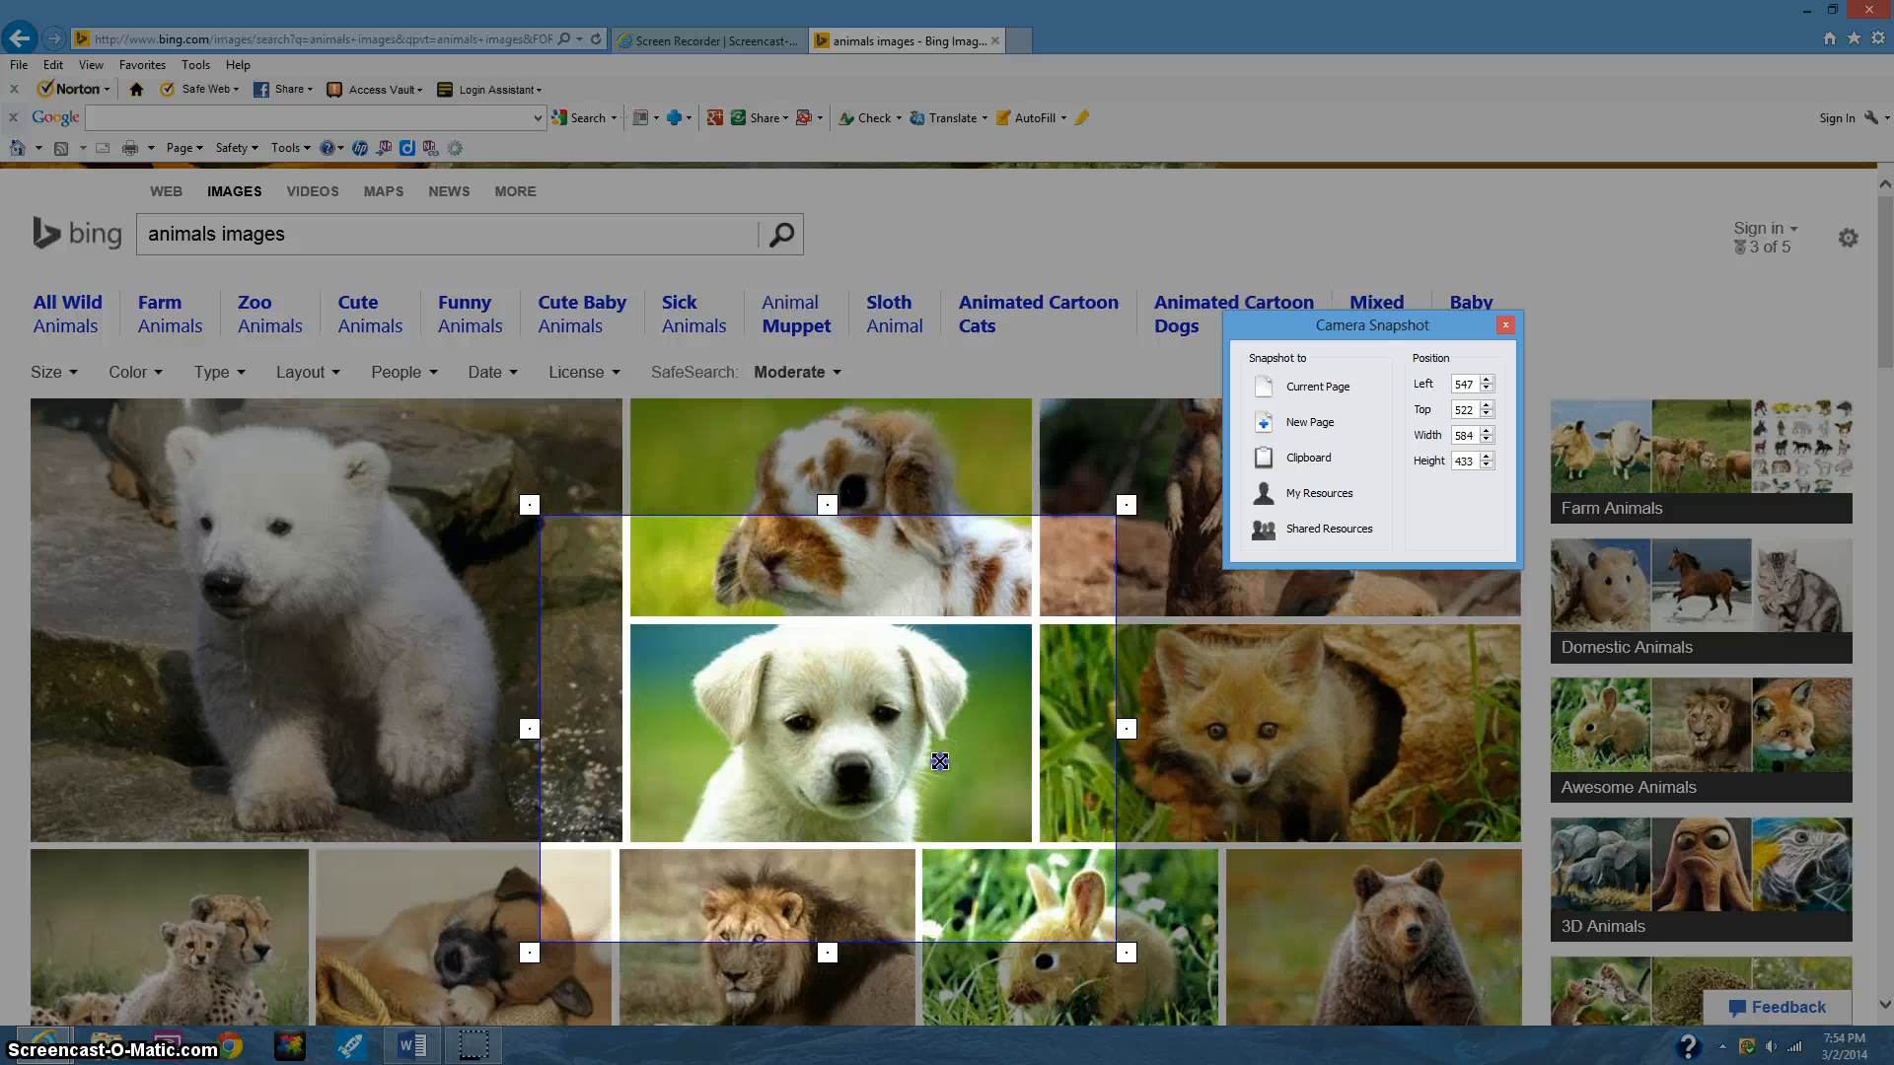
Resize the capture frame to the white puppy picture, about 404 by 221, and send the snapshot to the current page.
drag(828, 953, 832, 863)
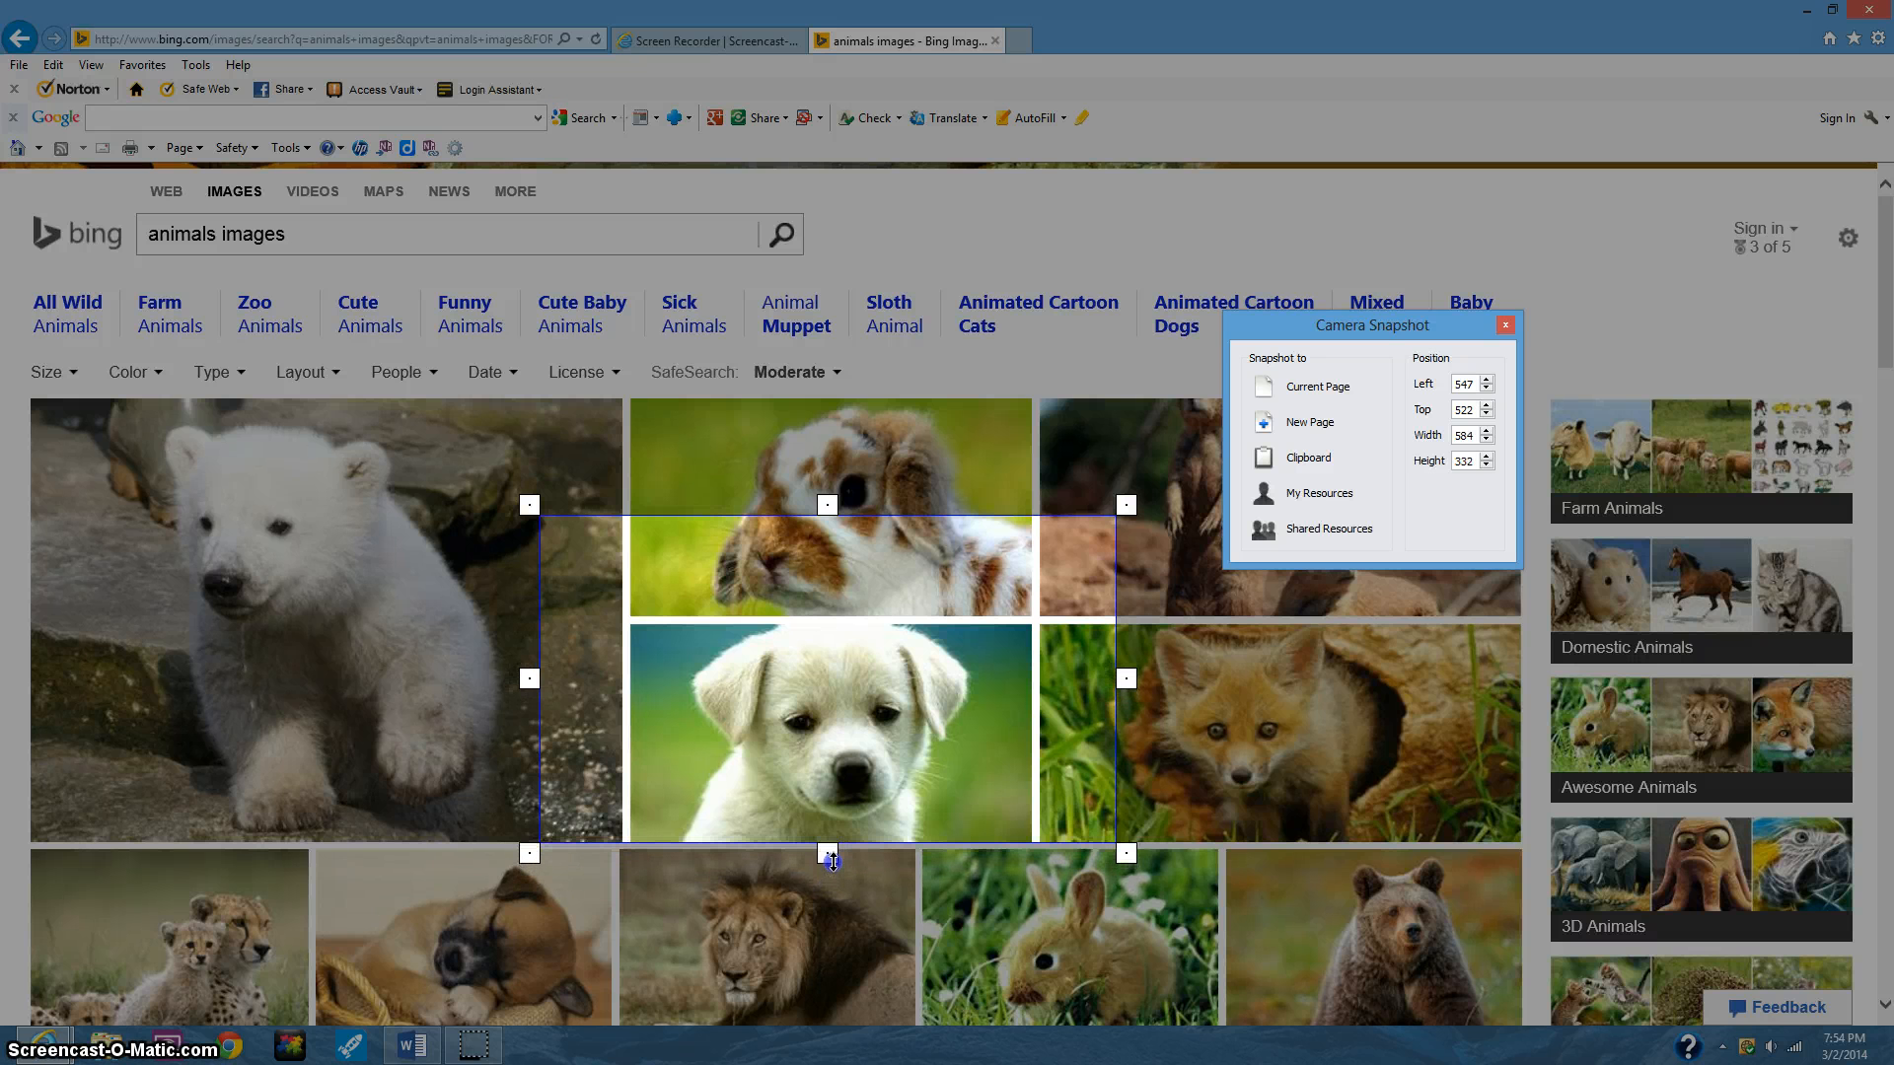
drag(828, 505, 826, 604)
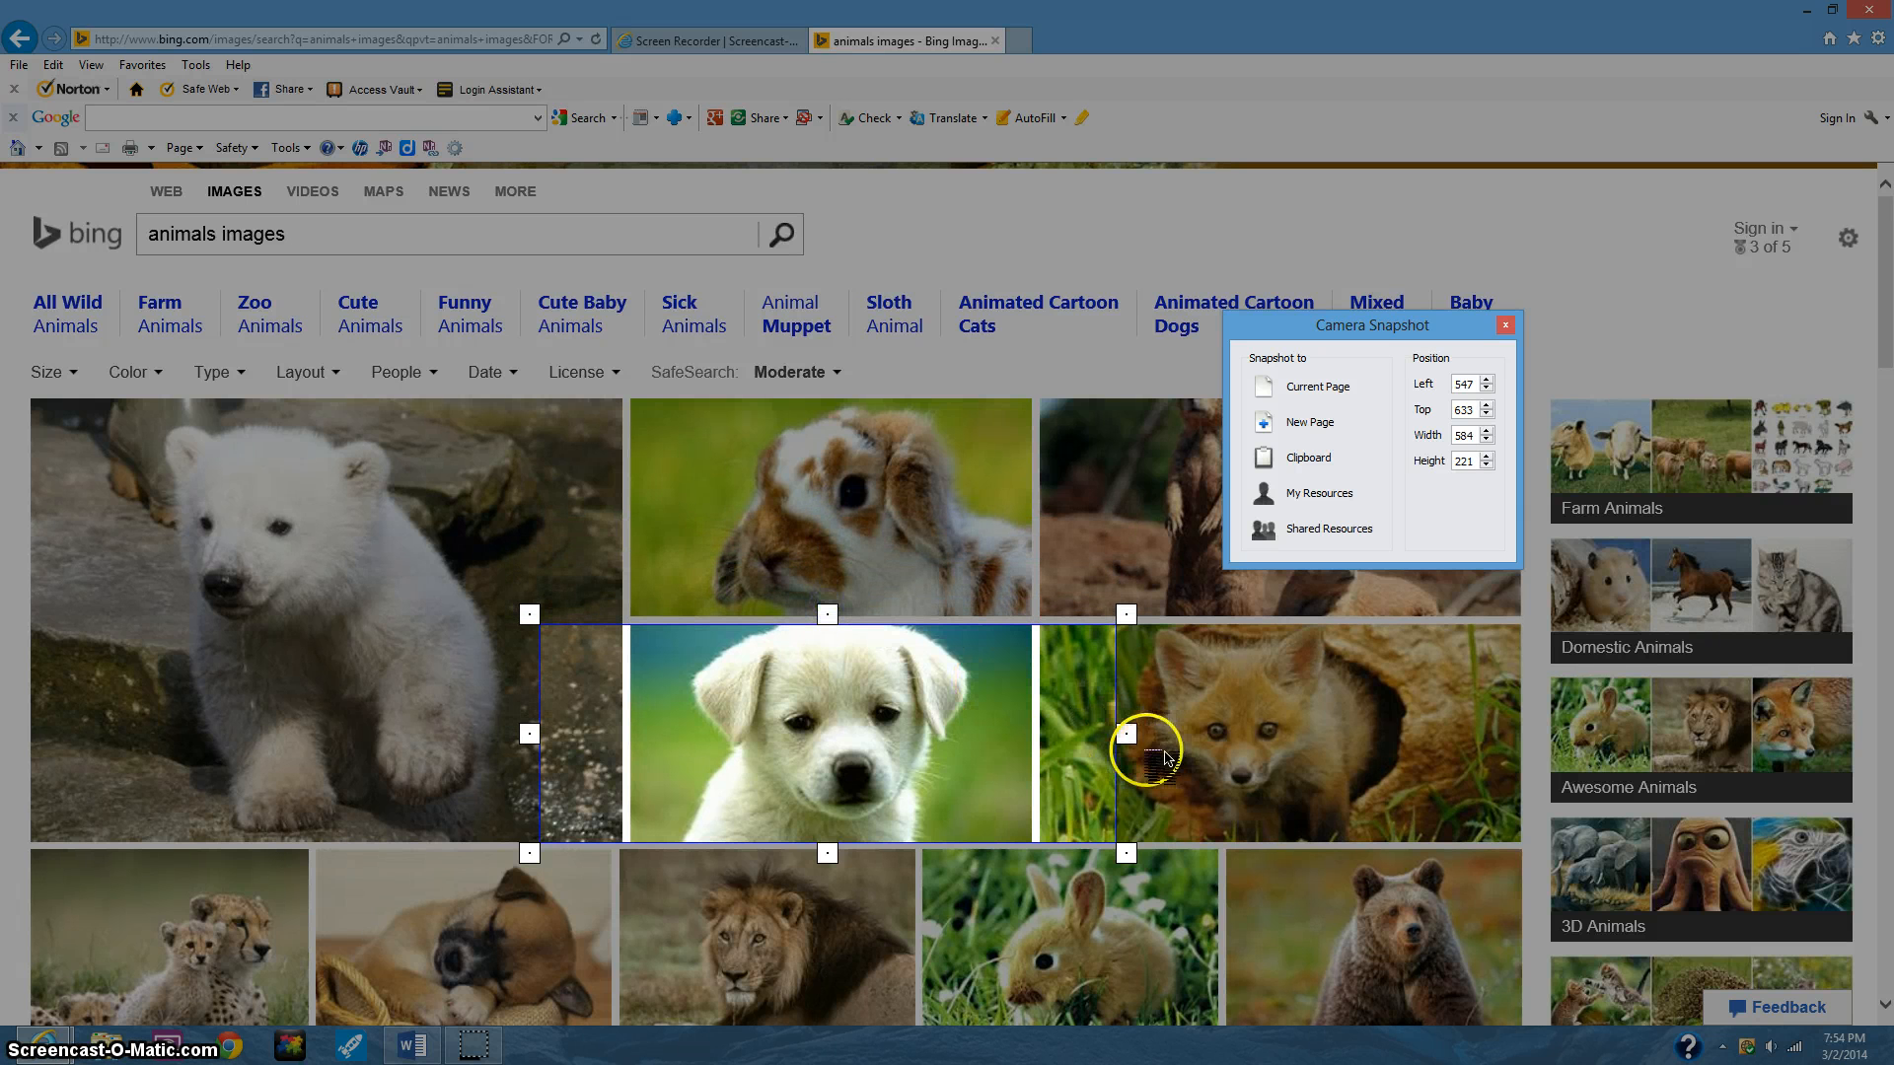
drag(1131, 737, 1041, 734)
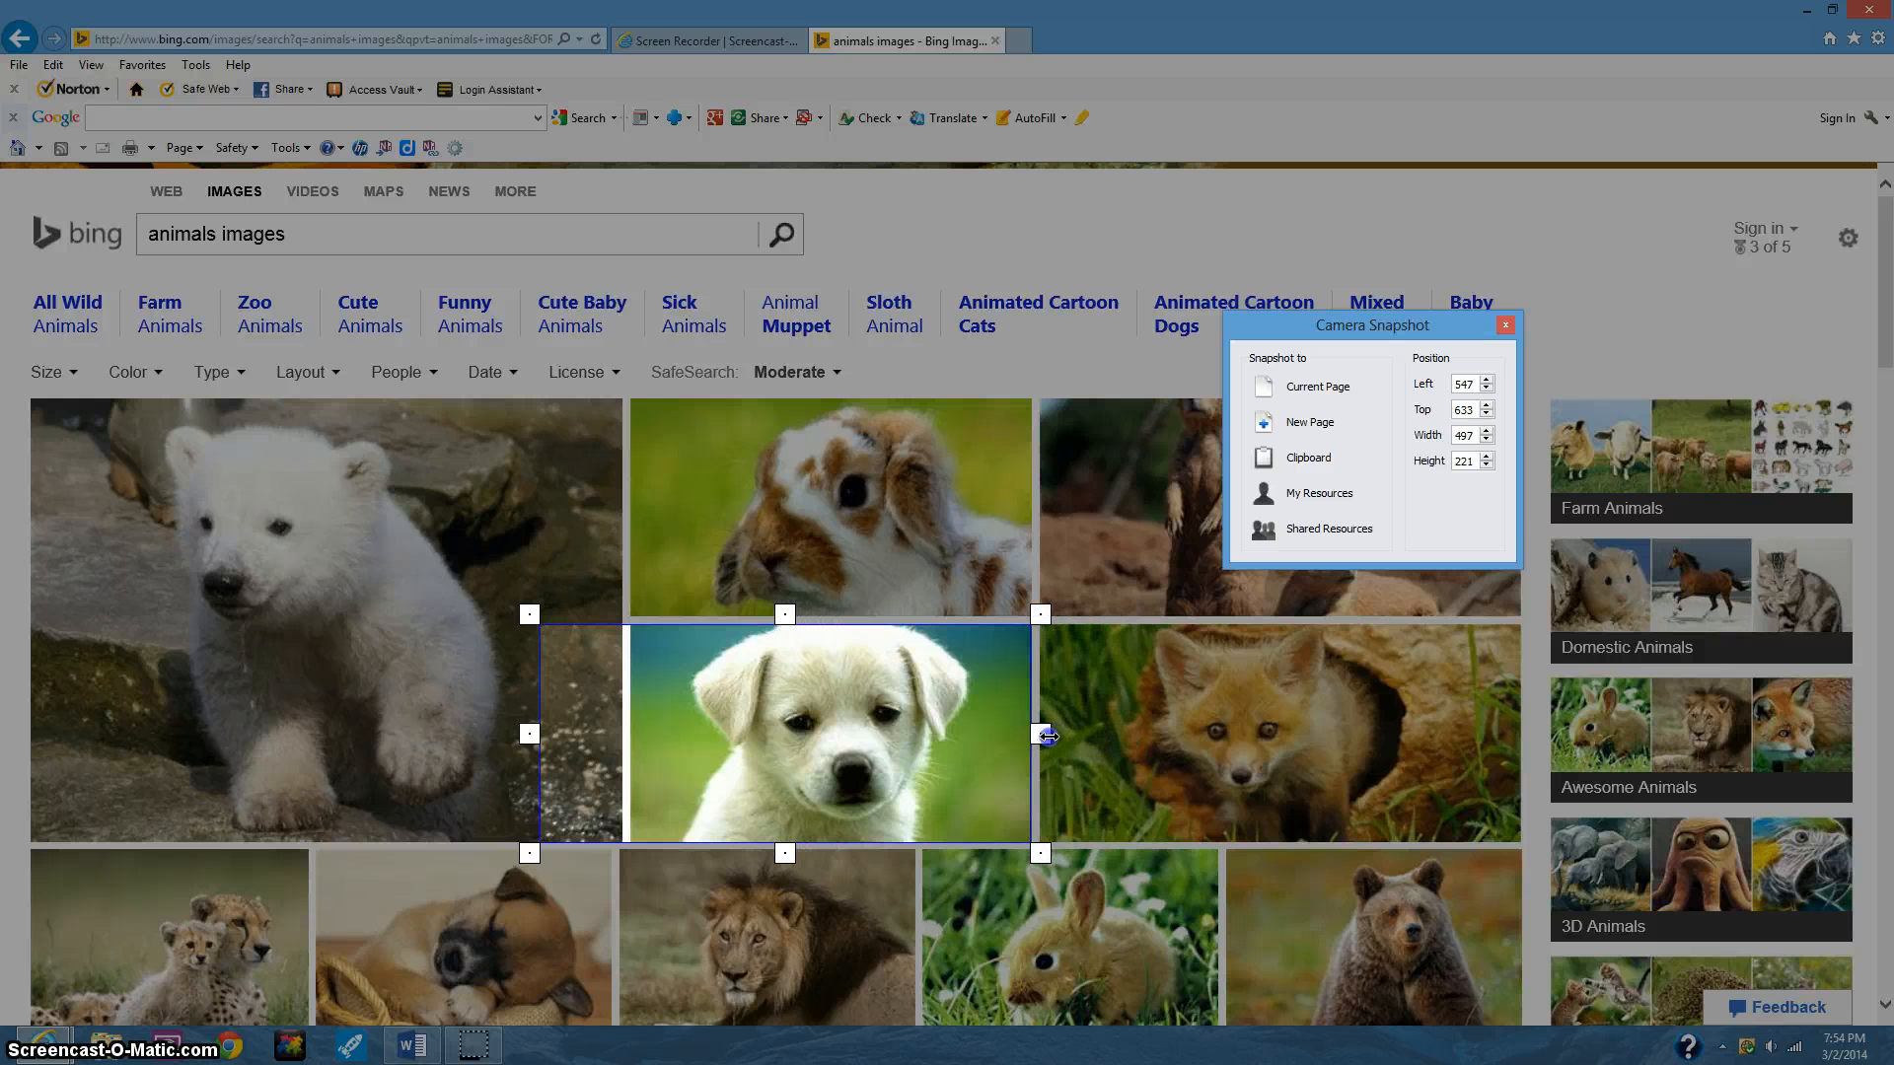
drag(529, 735, 618, 738)
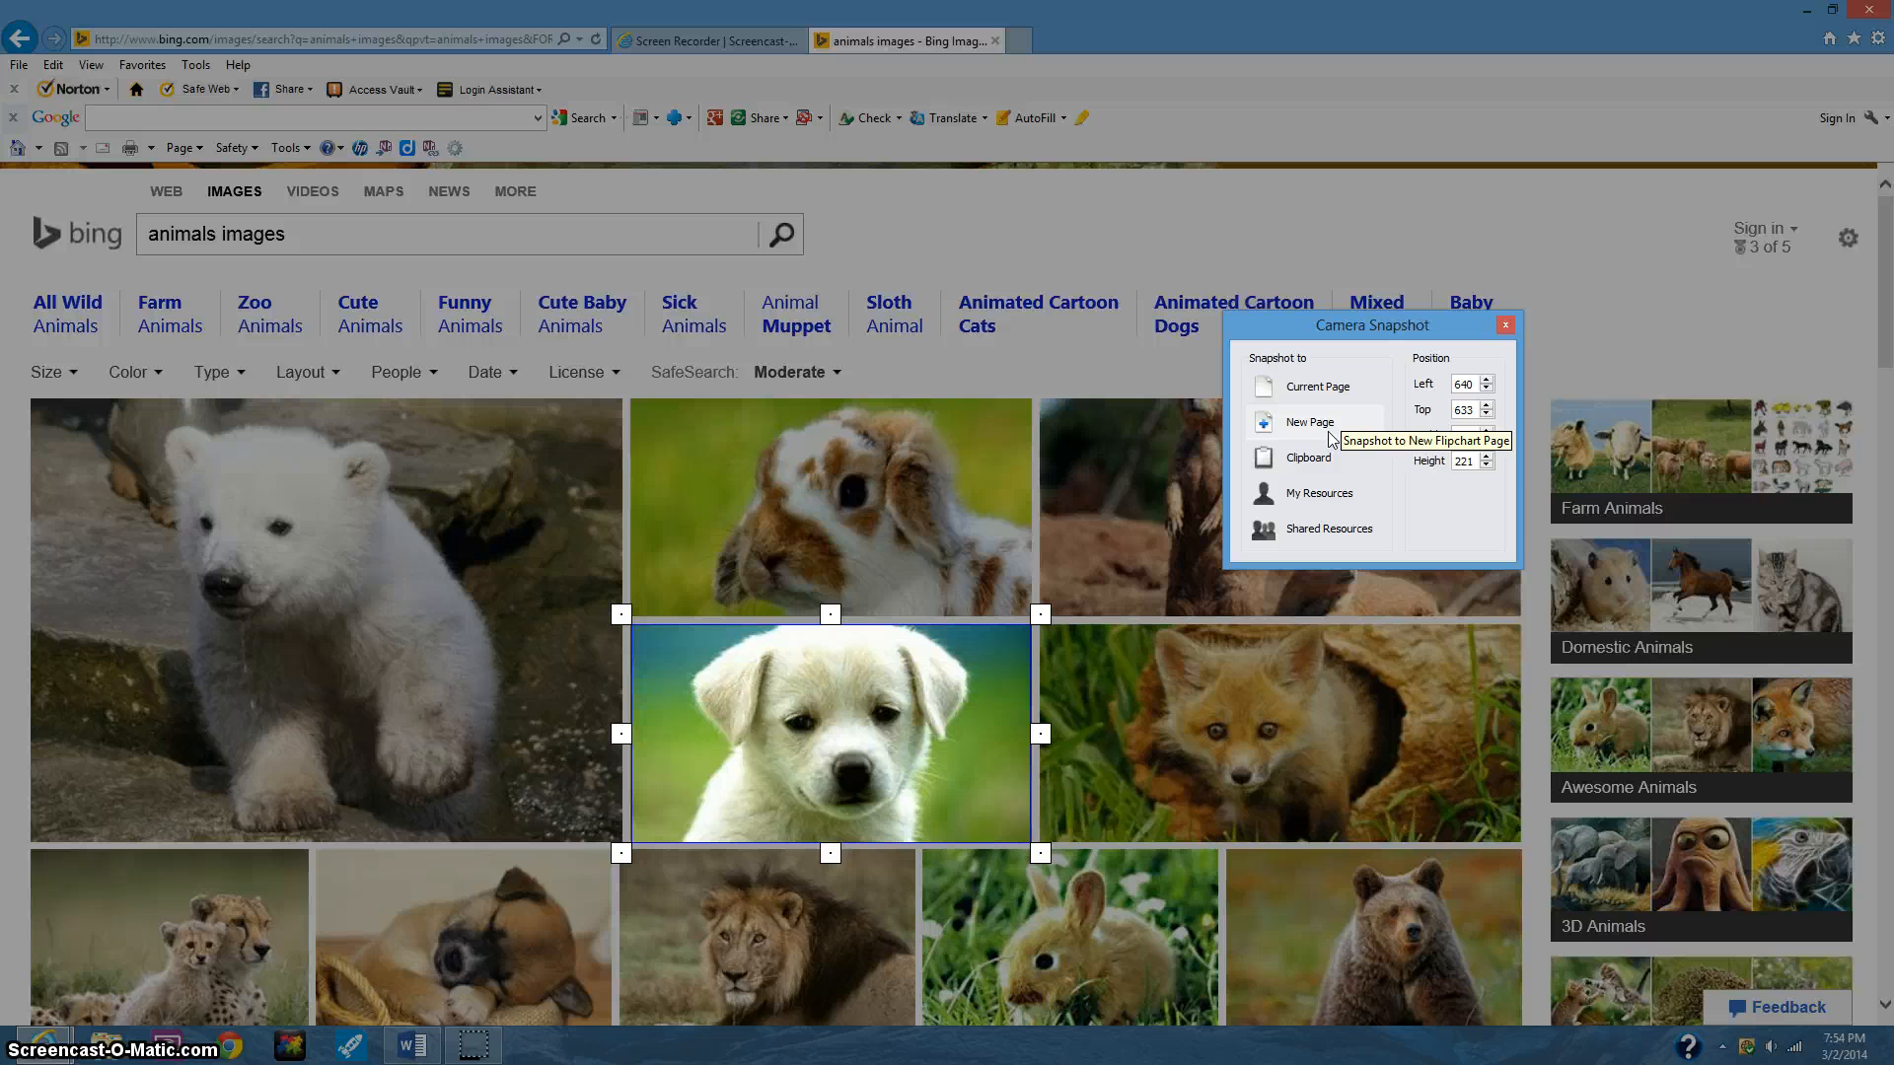
click(1327, 493)
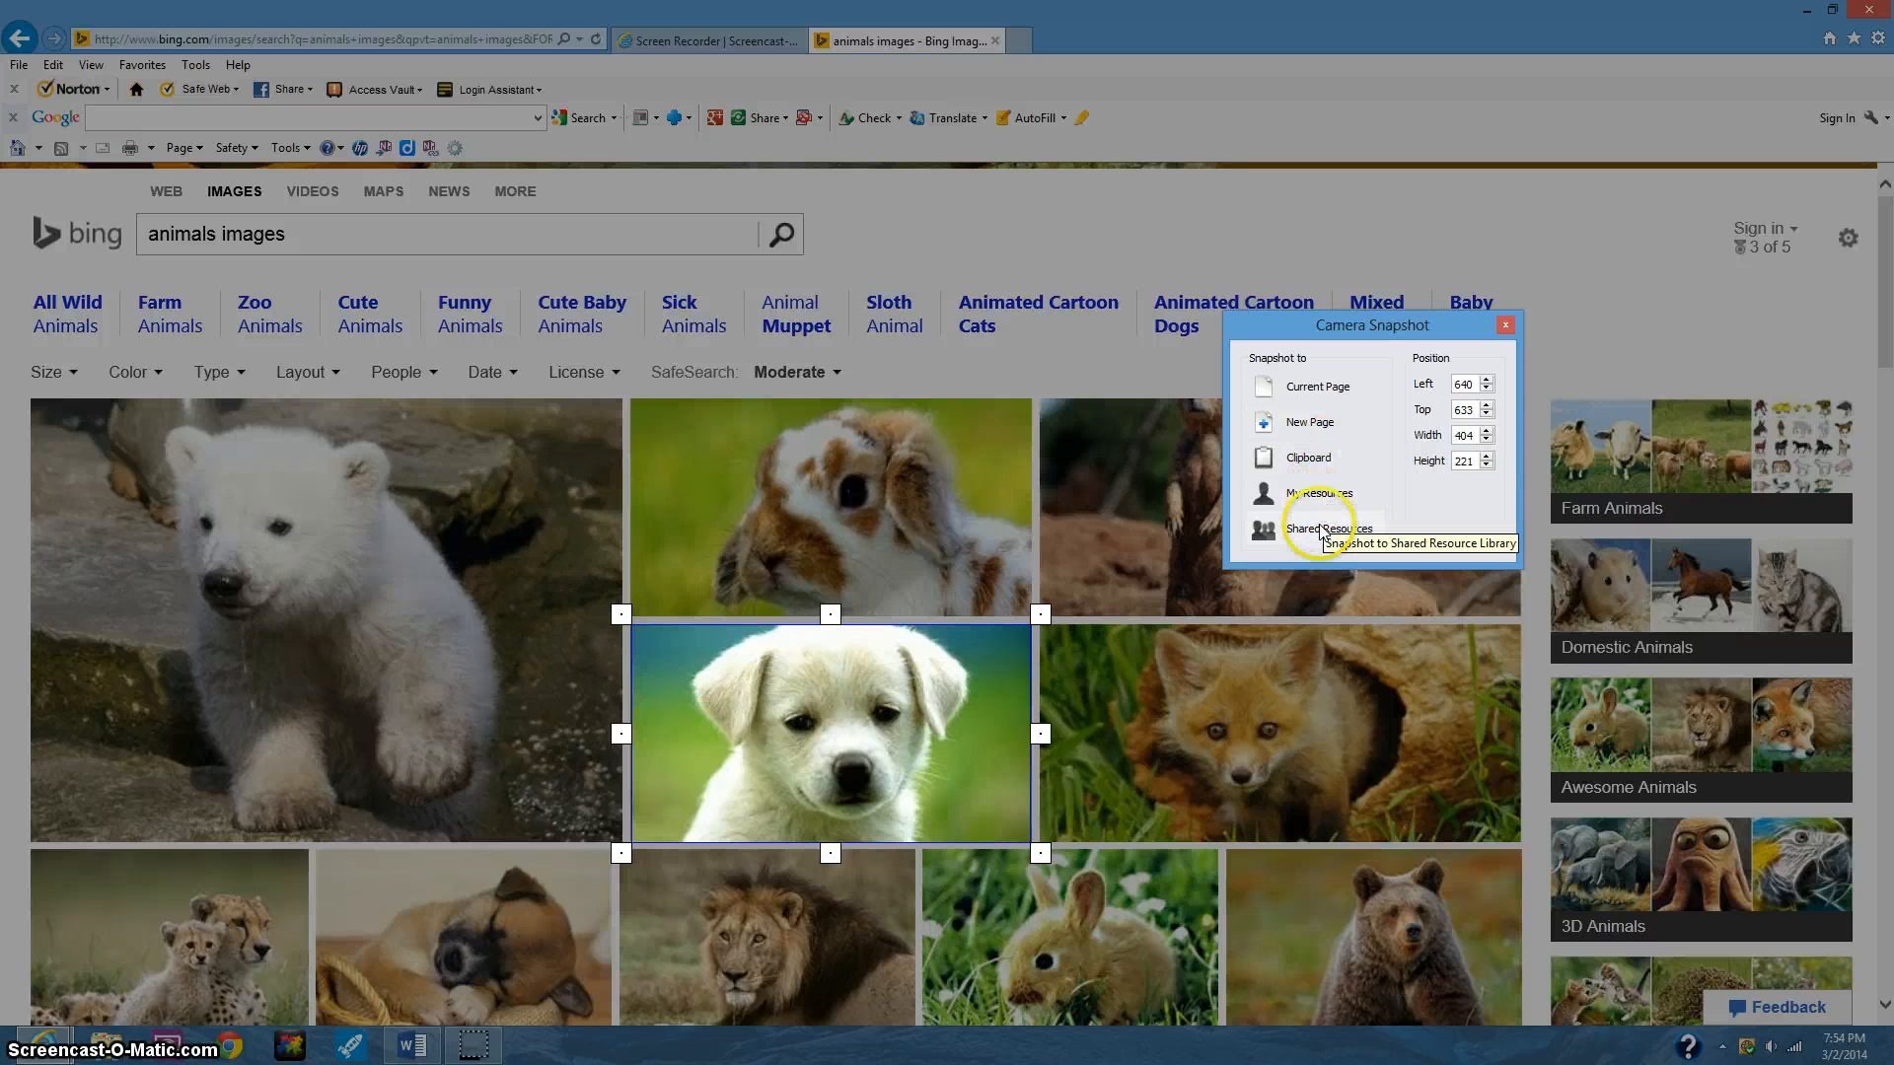
click(1318, 392)
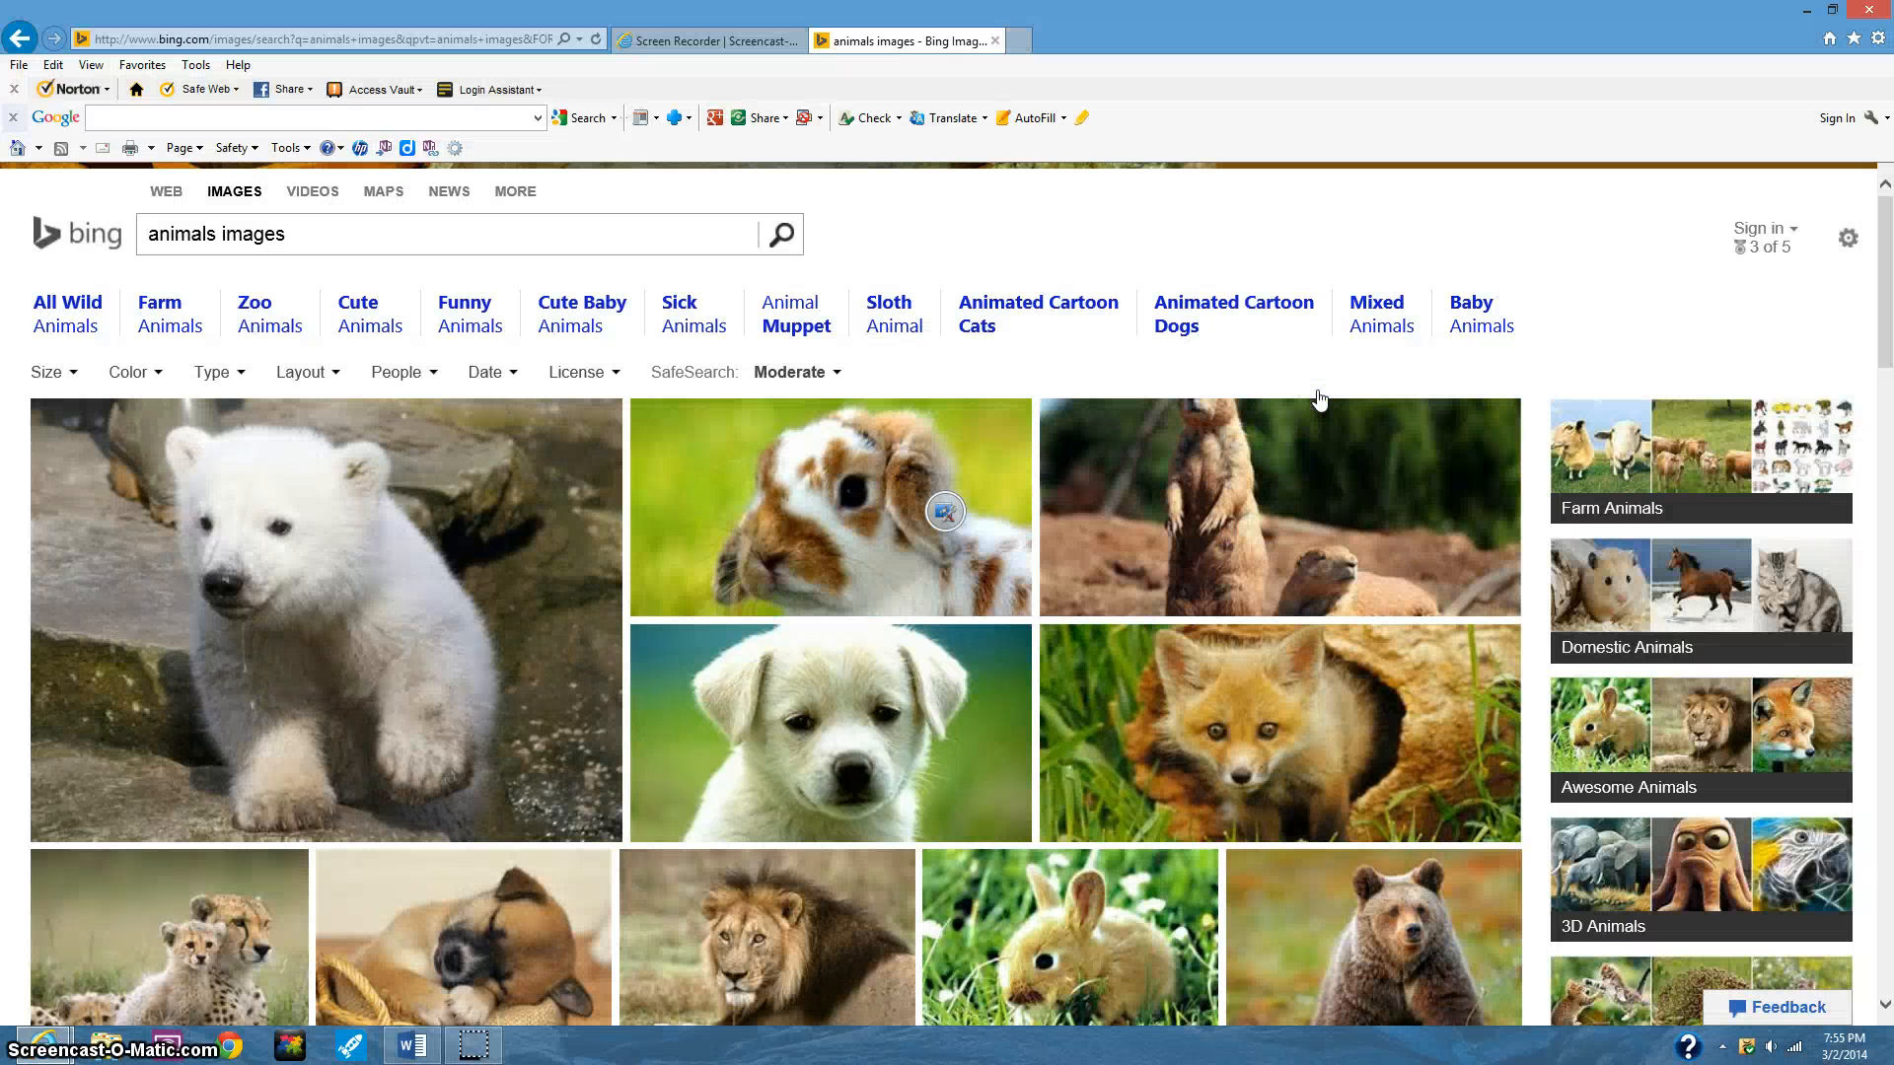
click(945, 511)
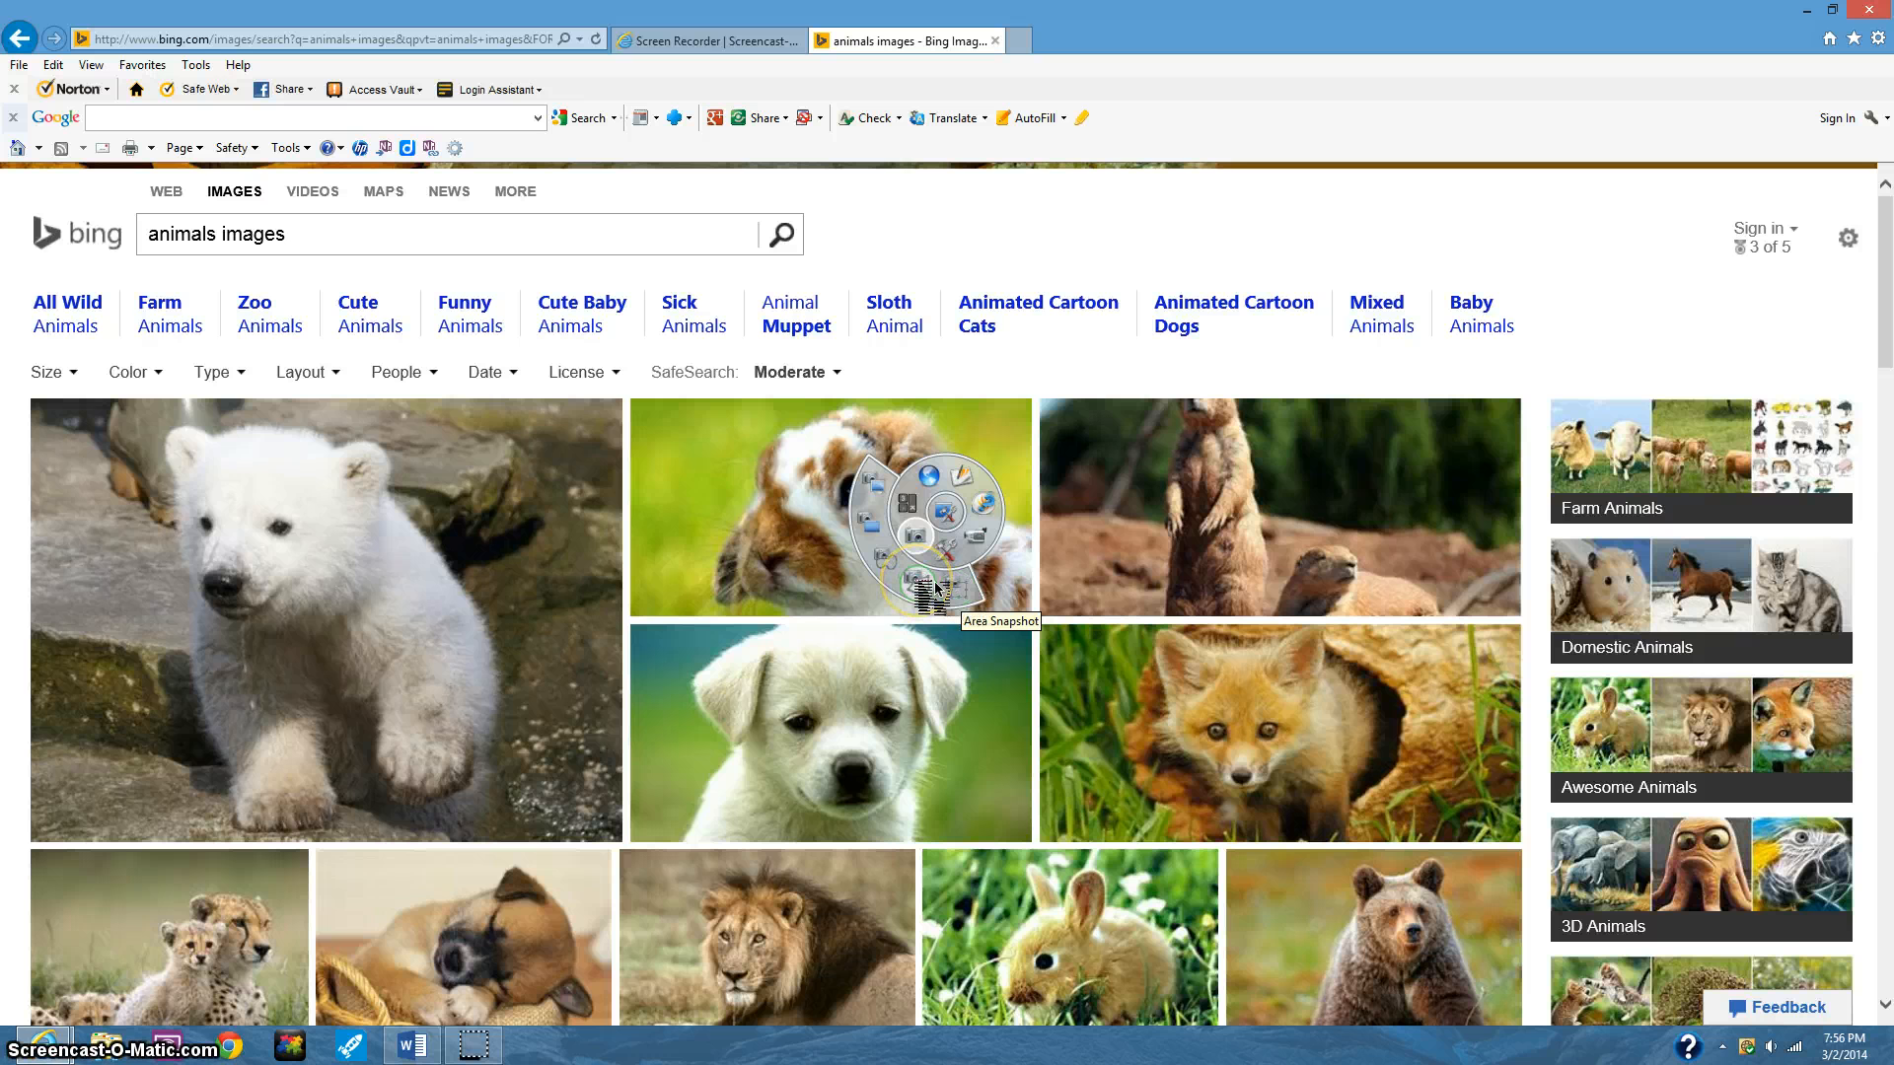
click(934, 587)
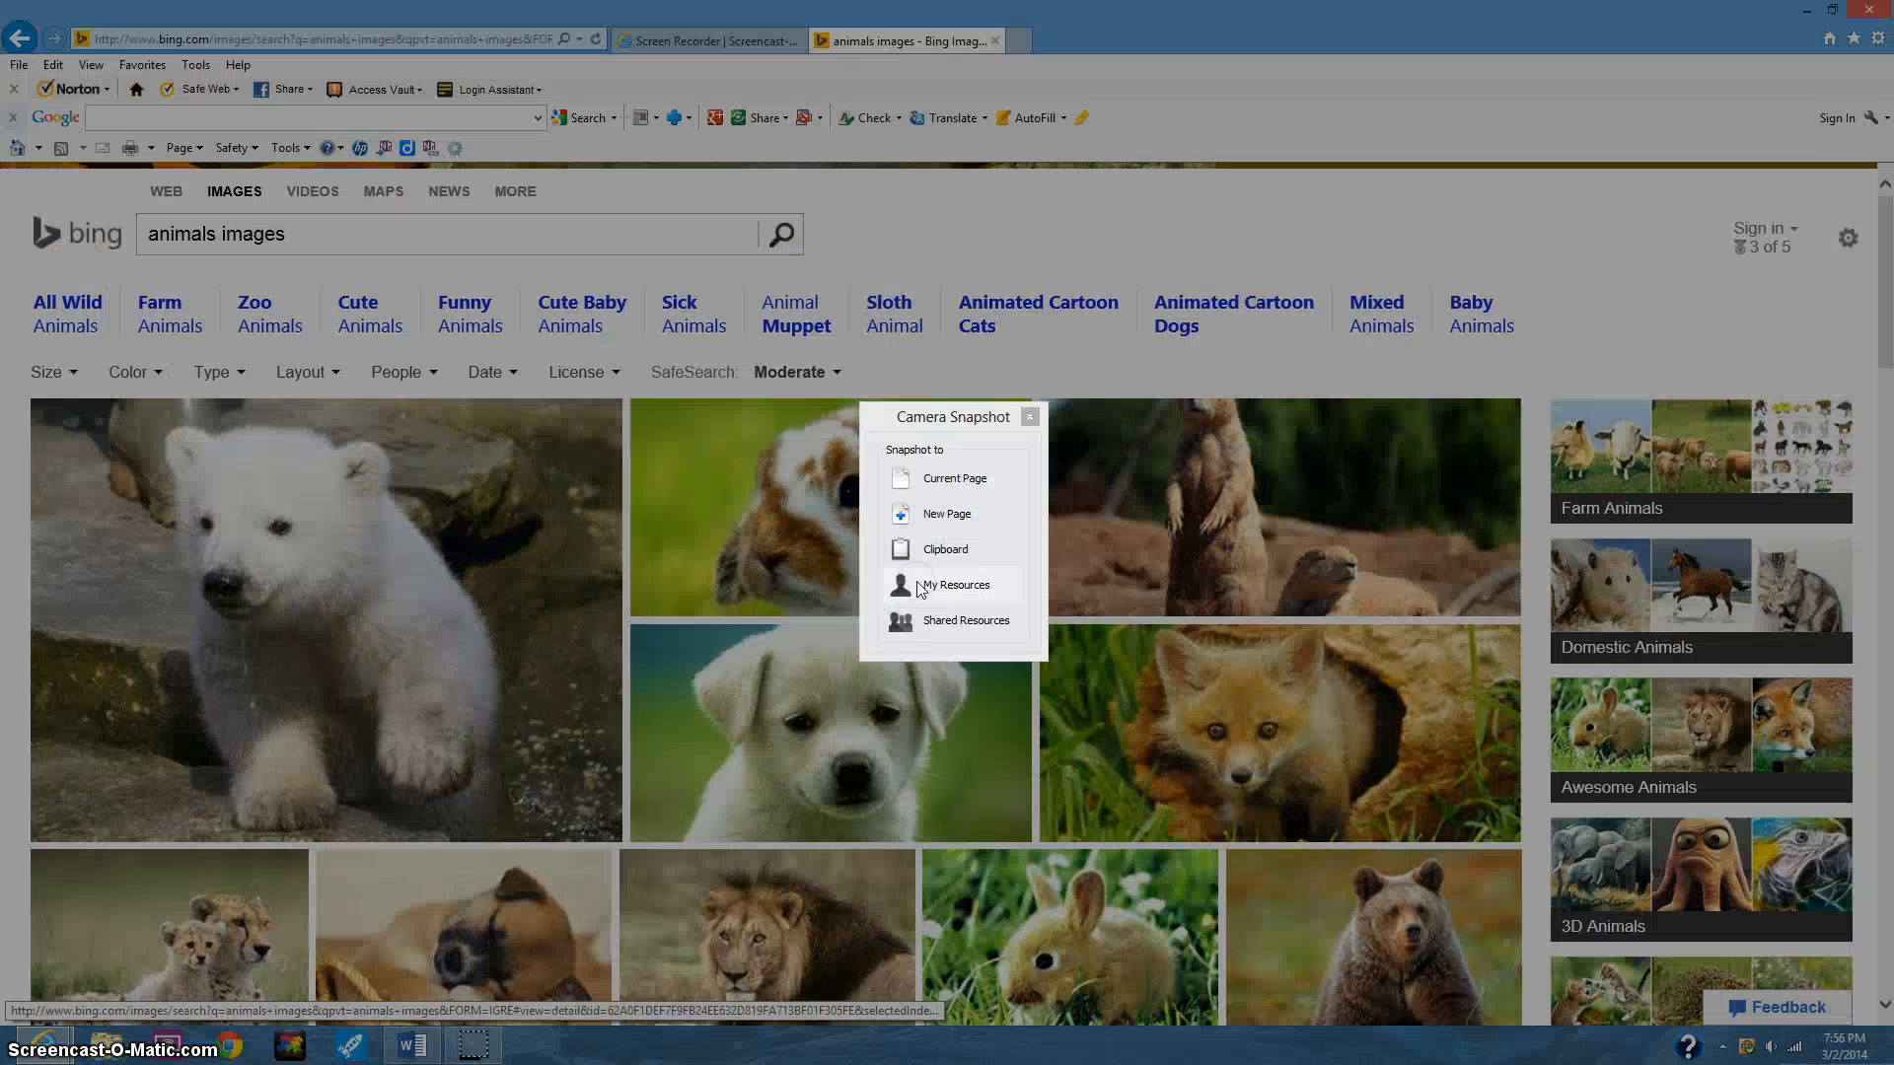
click(913, 585)
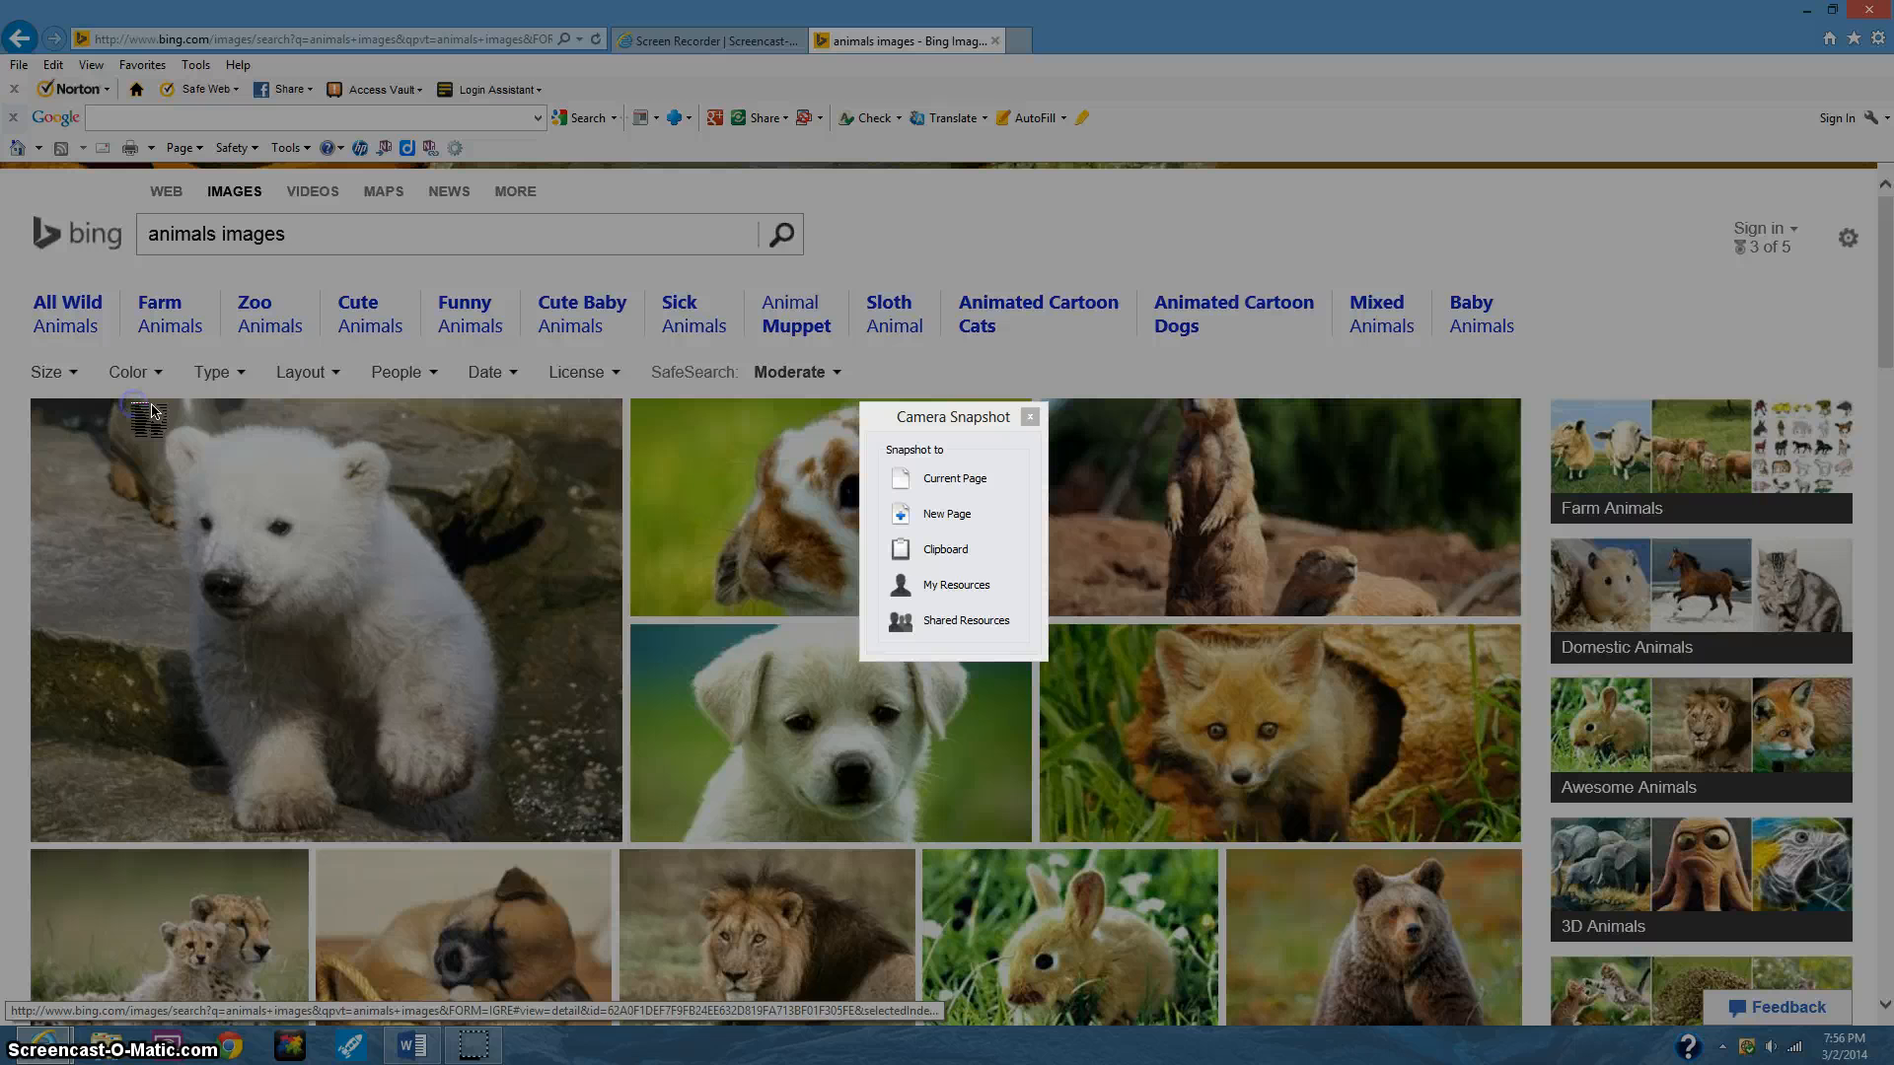
drag(131, 404, 522, 406)
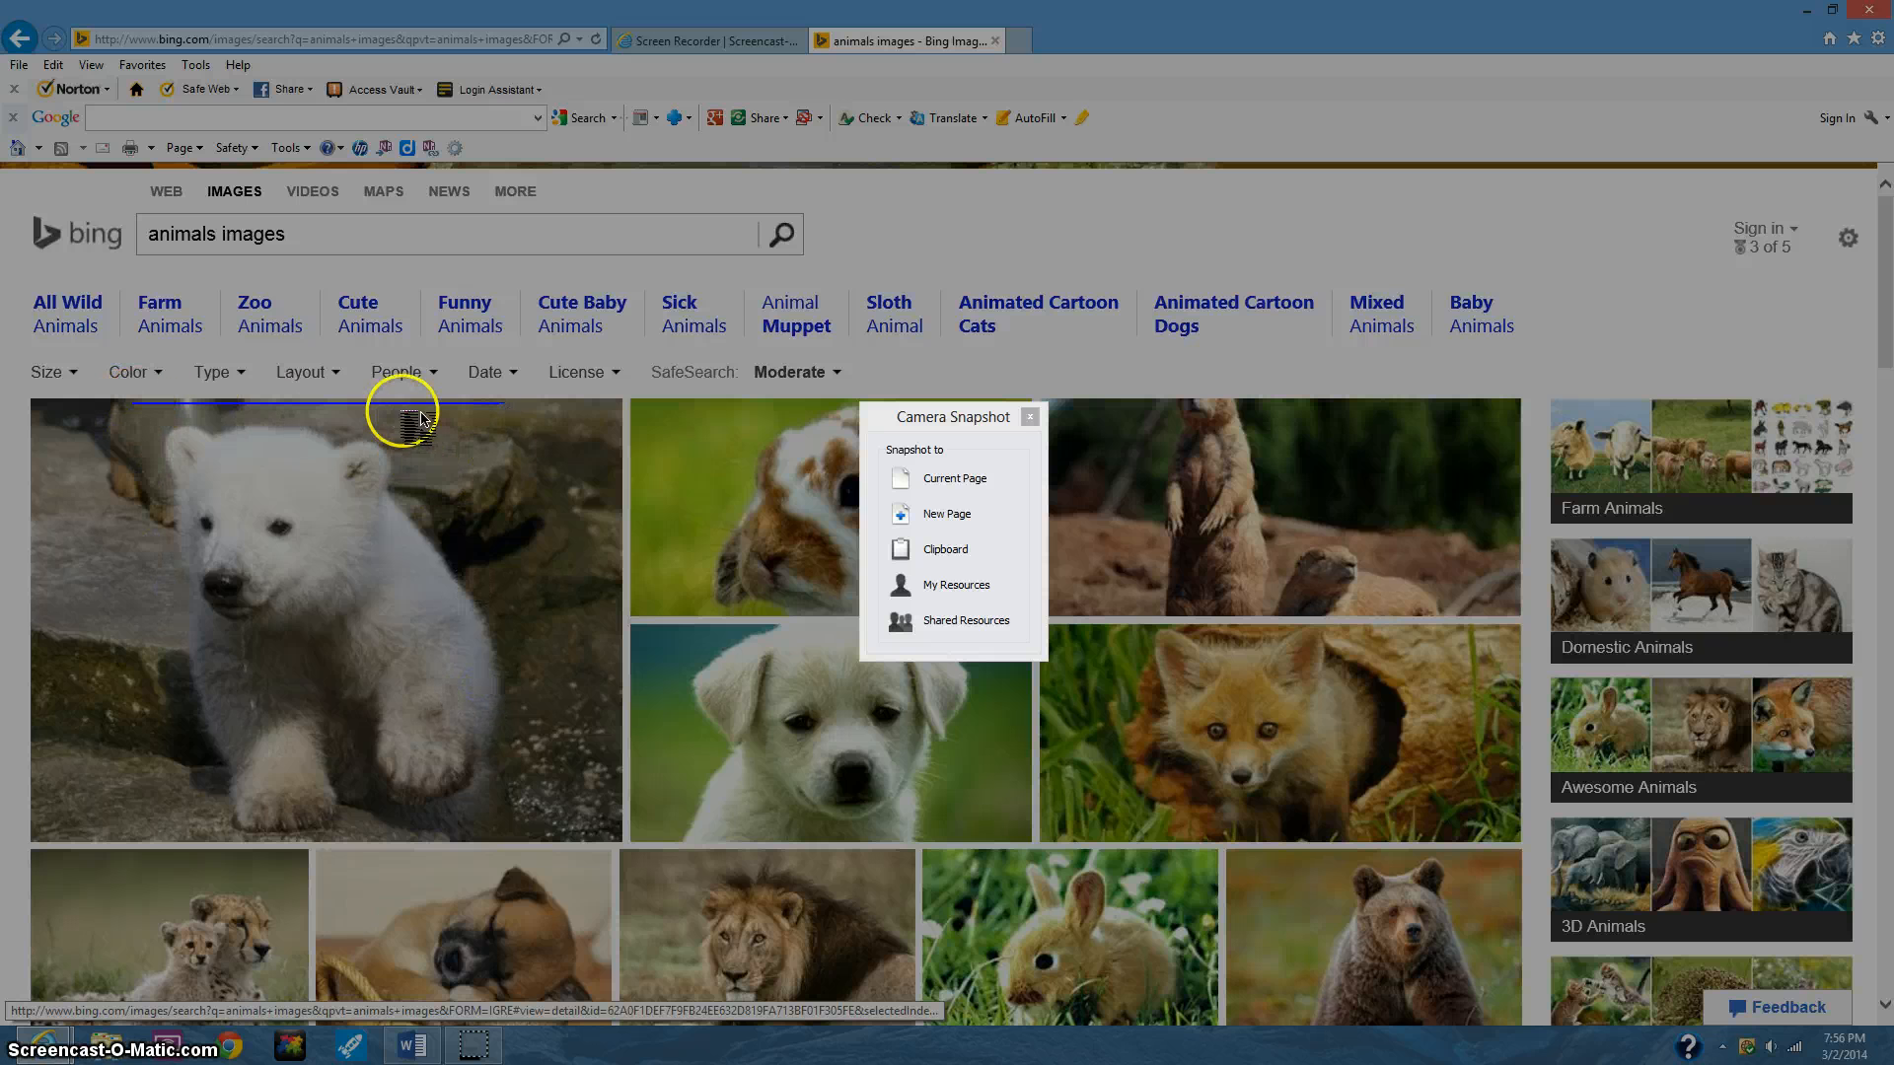
click(1030, 416)
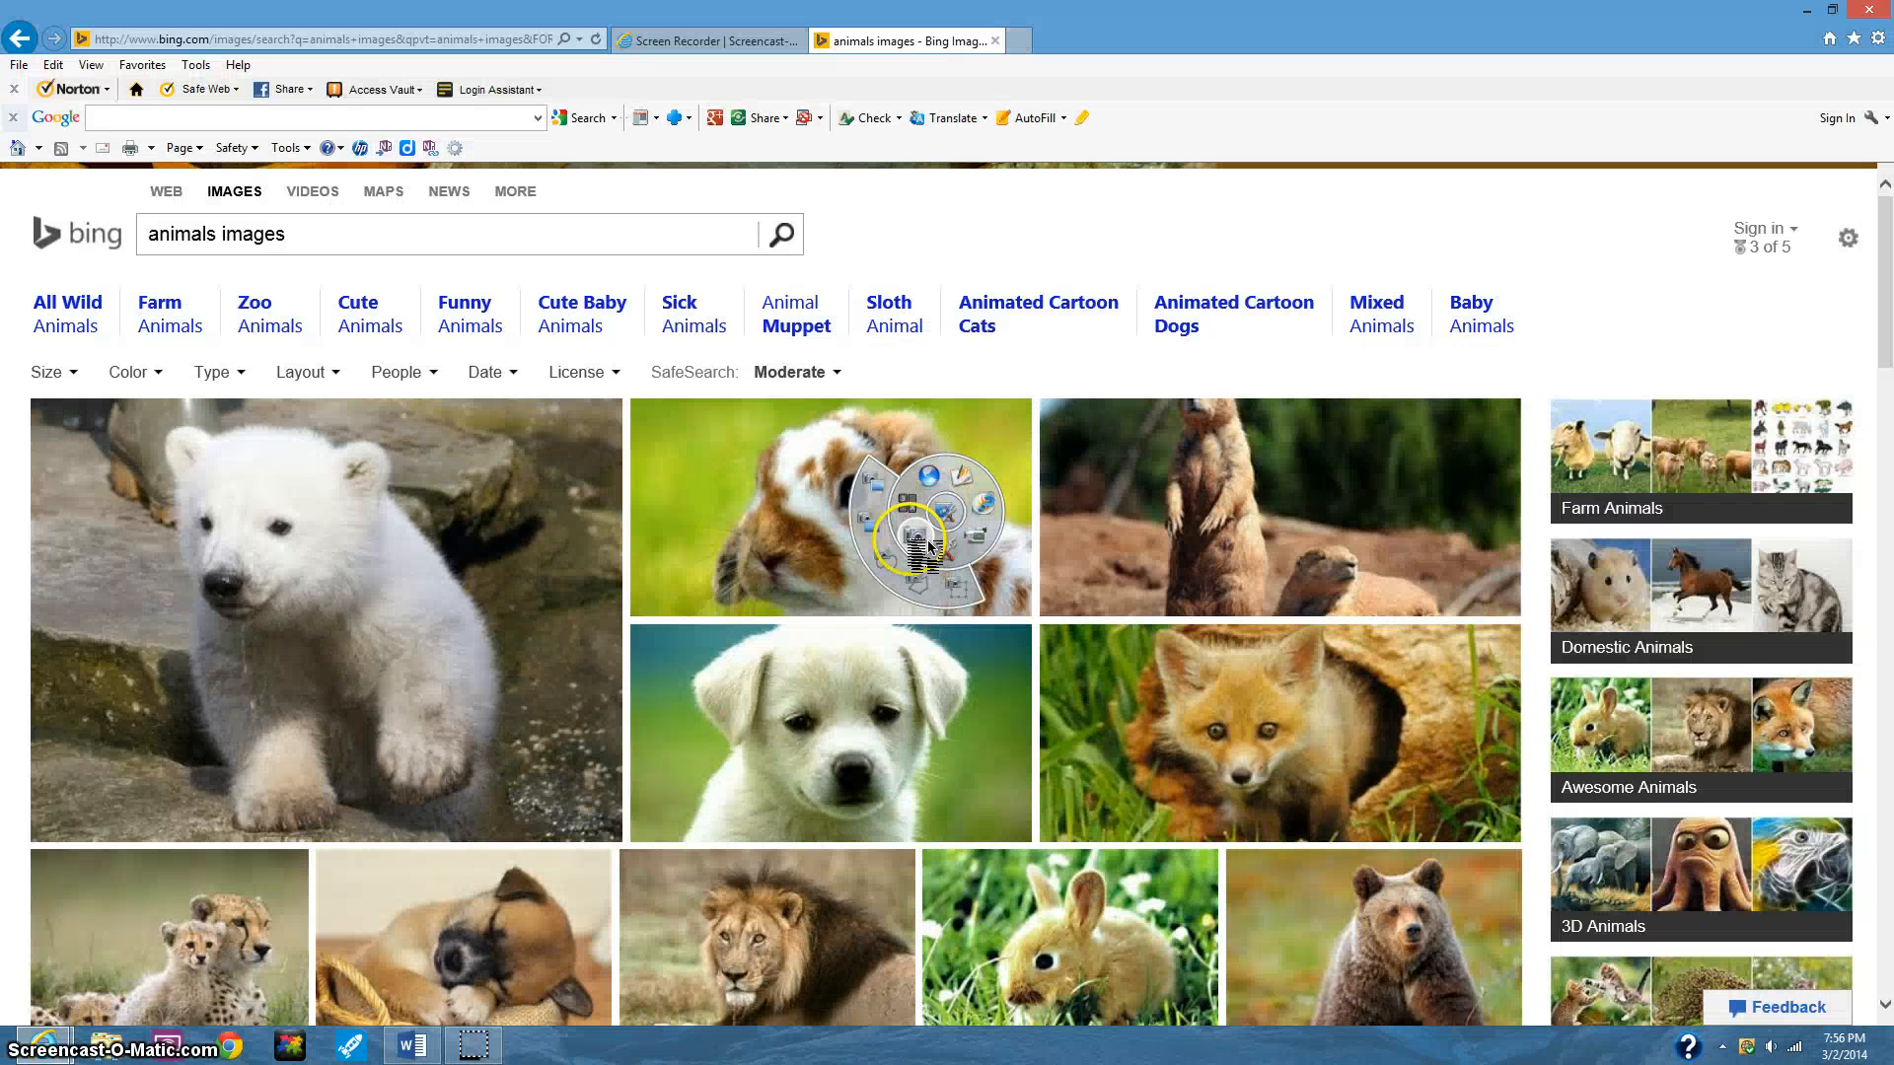
Outline the polar bear with a four-sided point-to-point camera snapshot and send it to a new page.
click(917, 592)
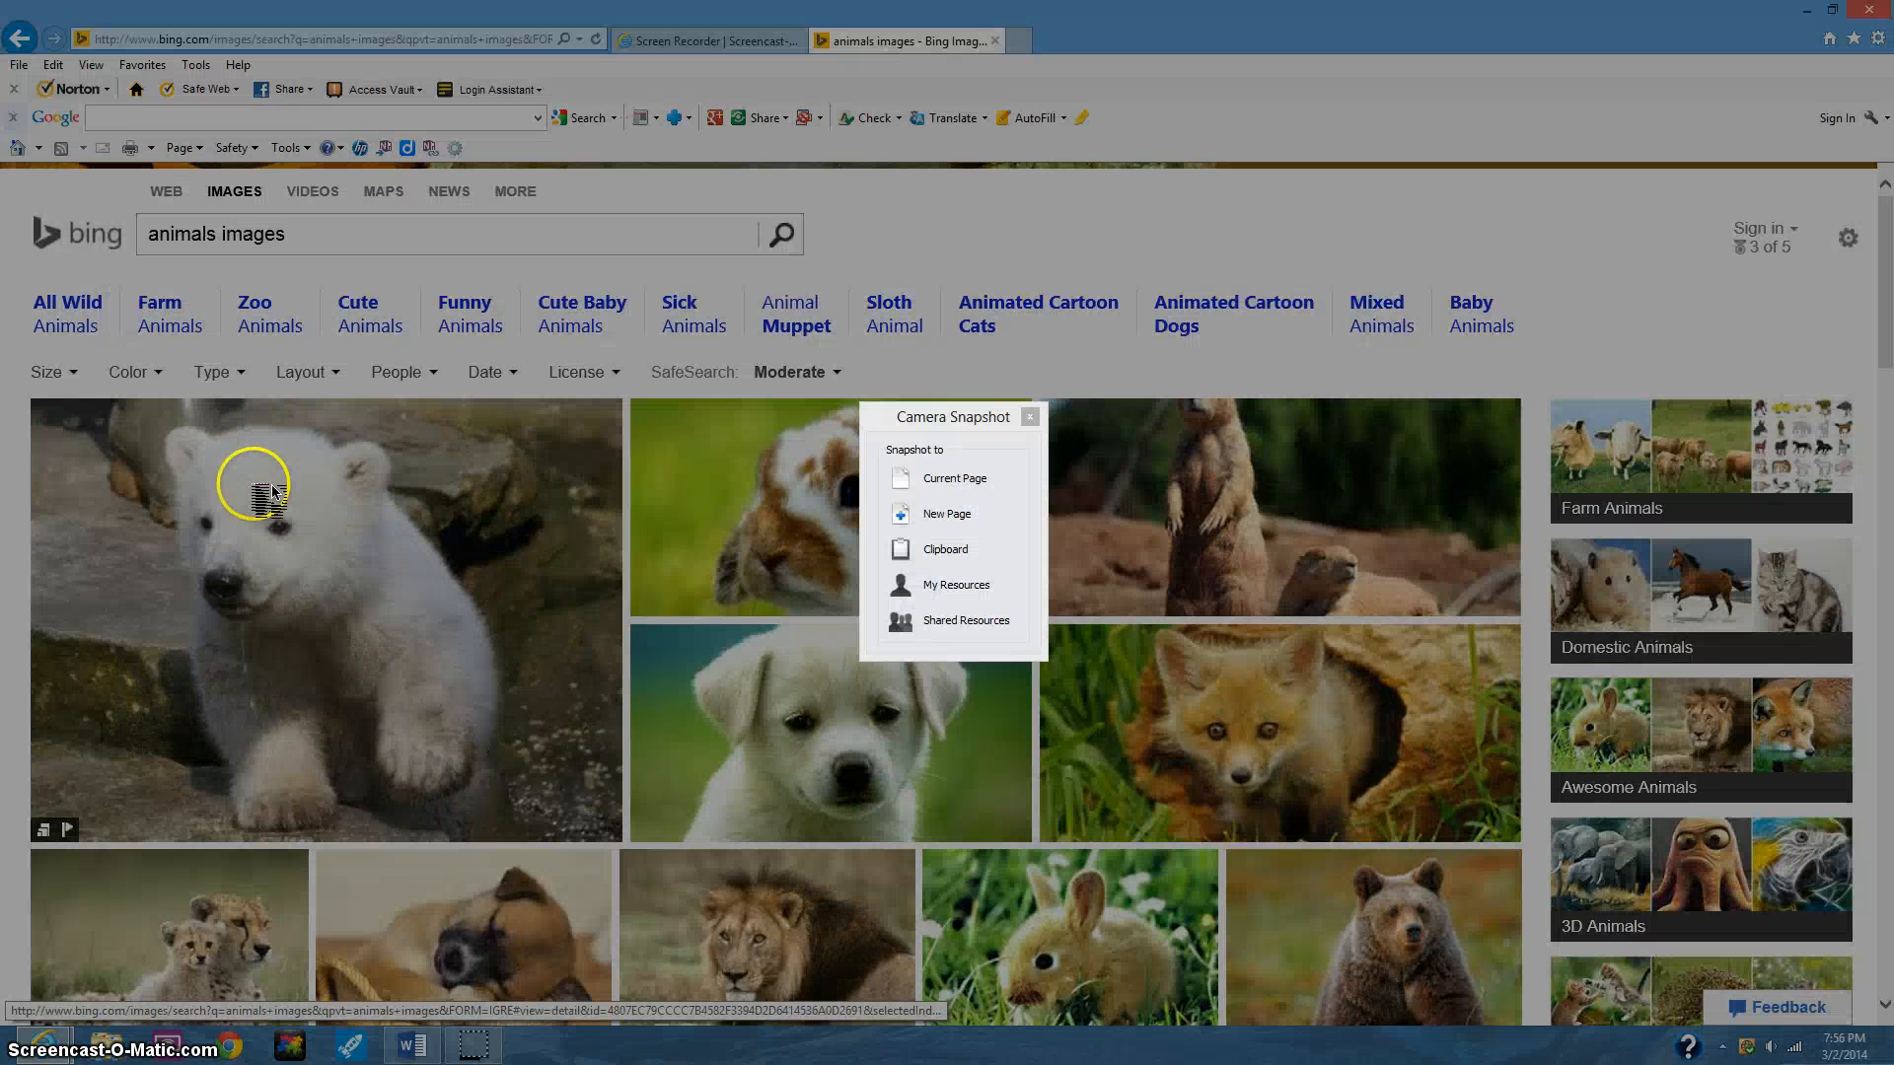
mouse_move(222, 426)
mouse_down()
mouse_move(502, 431)
mouse_move(500, 809)
mouse_move(566, 841)
mouse_move(197, 844)
mouse_up()
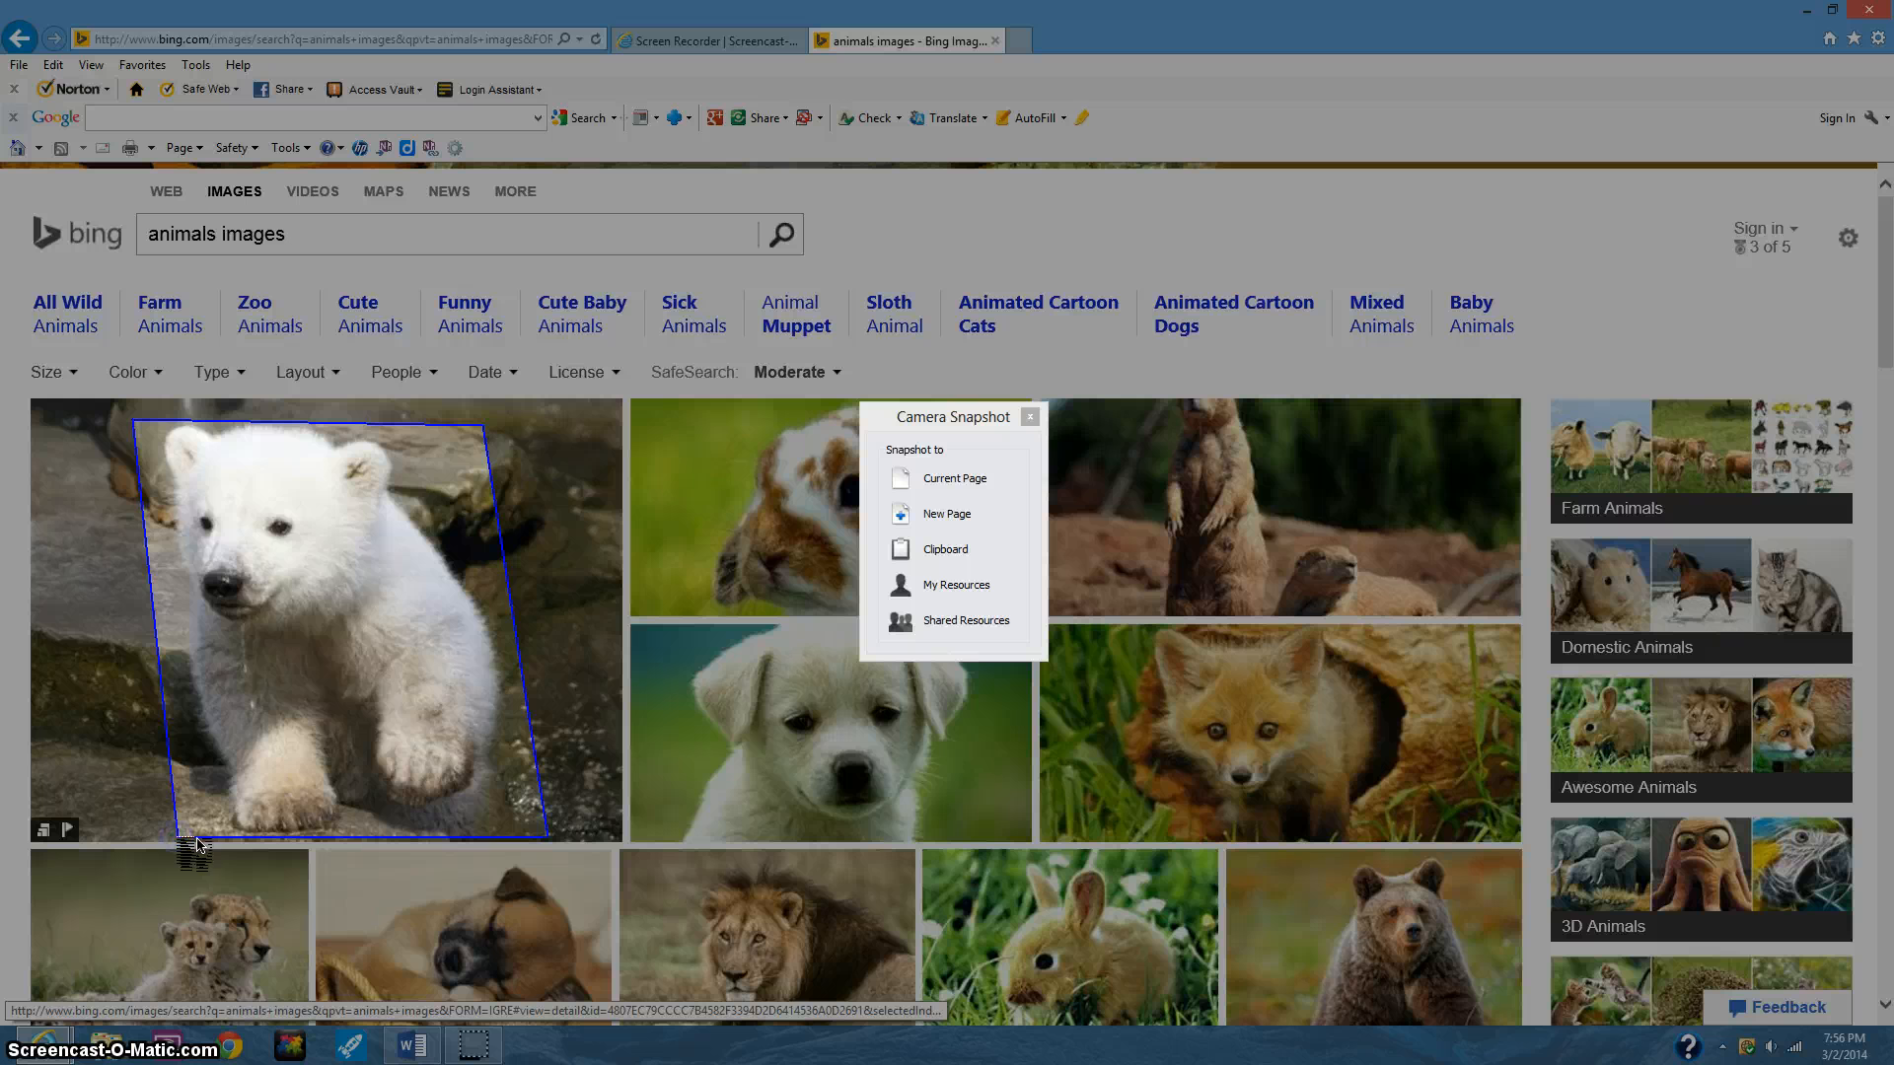
mouse_move(197, 843)
mouse_down()
mouse_move(175, 847)
mouse_move(163, 818)
mouse_move(185, 828)
mouse_up()
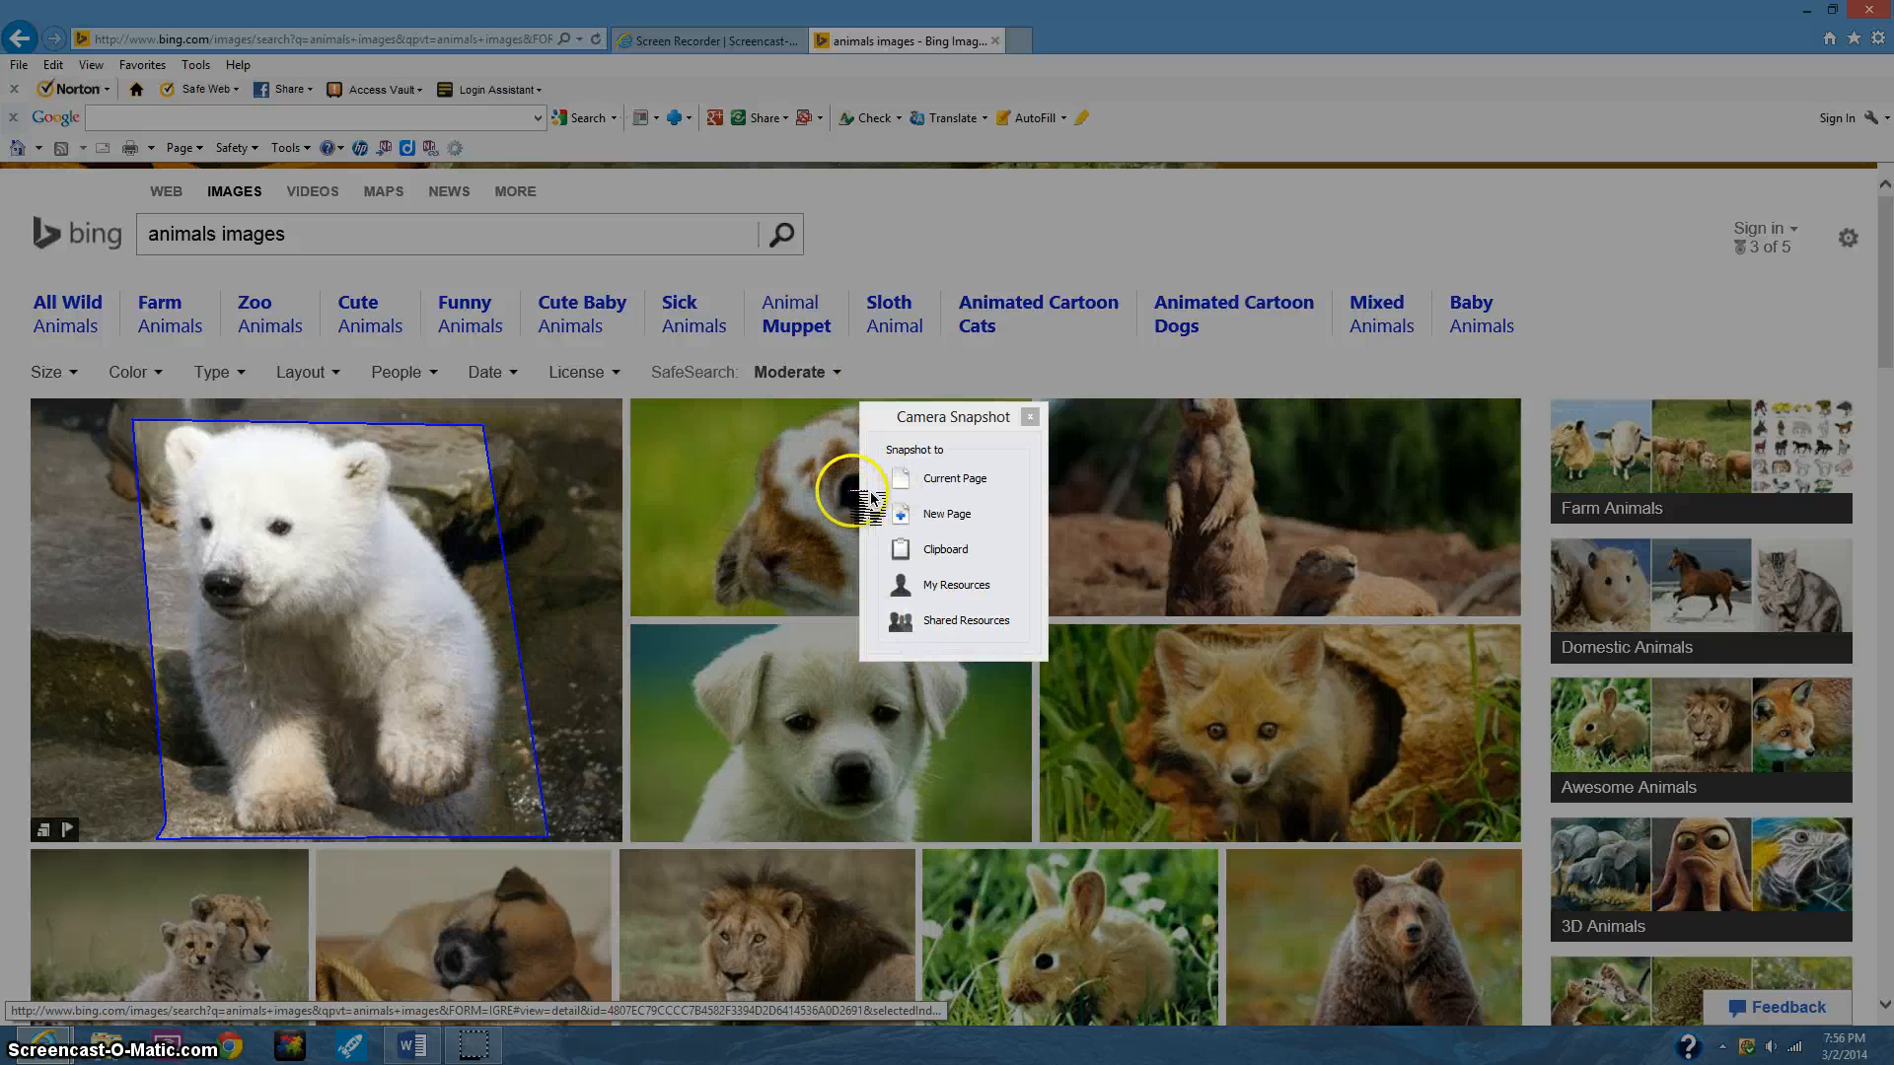
click(950, 517)
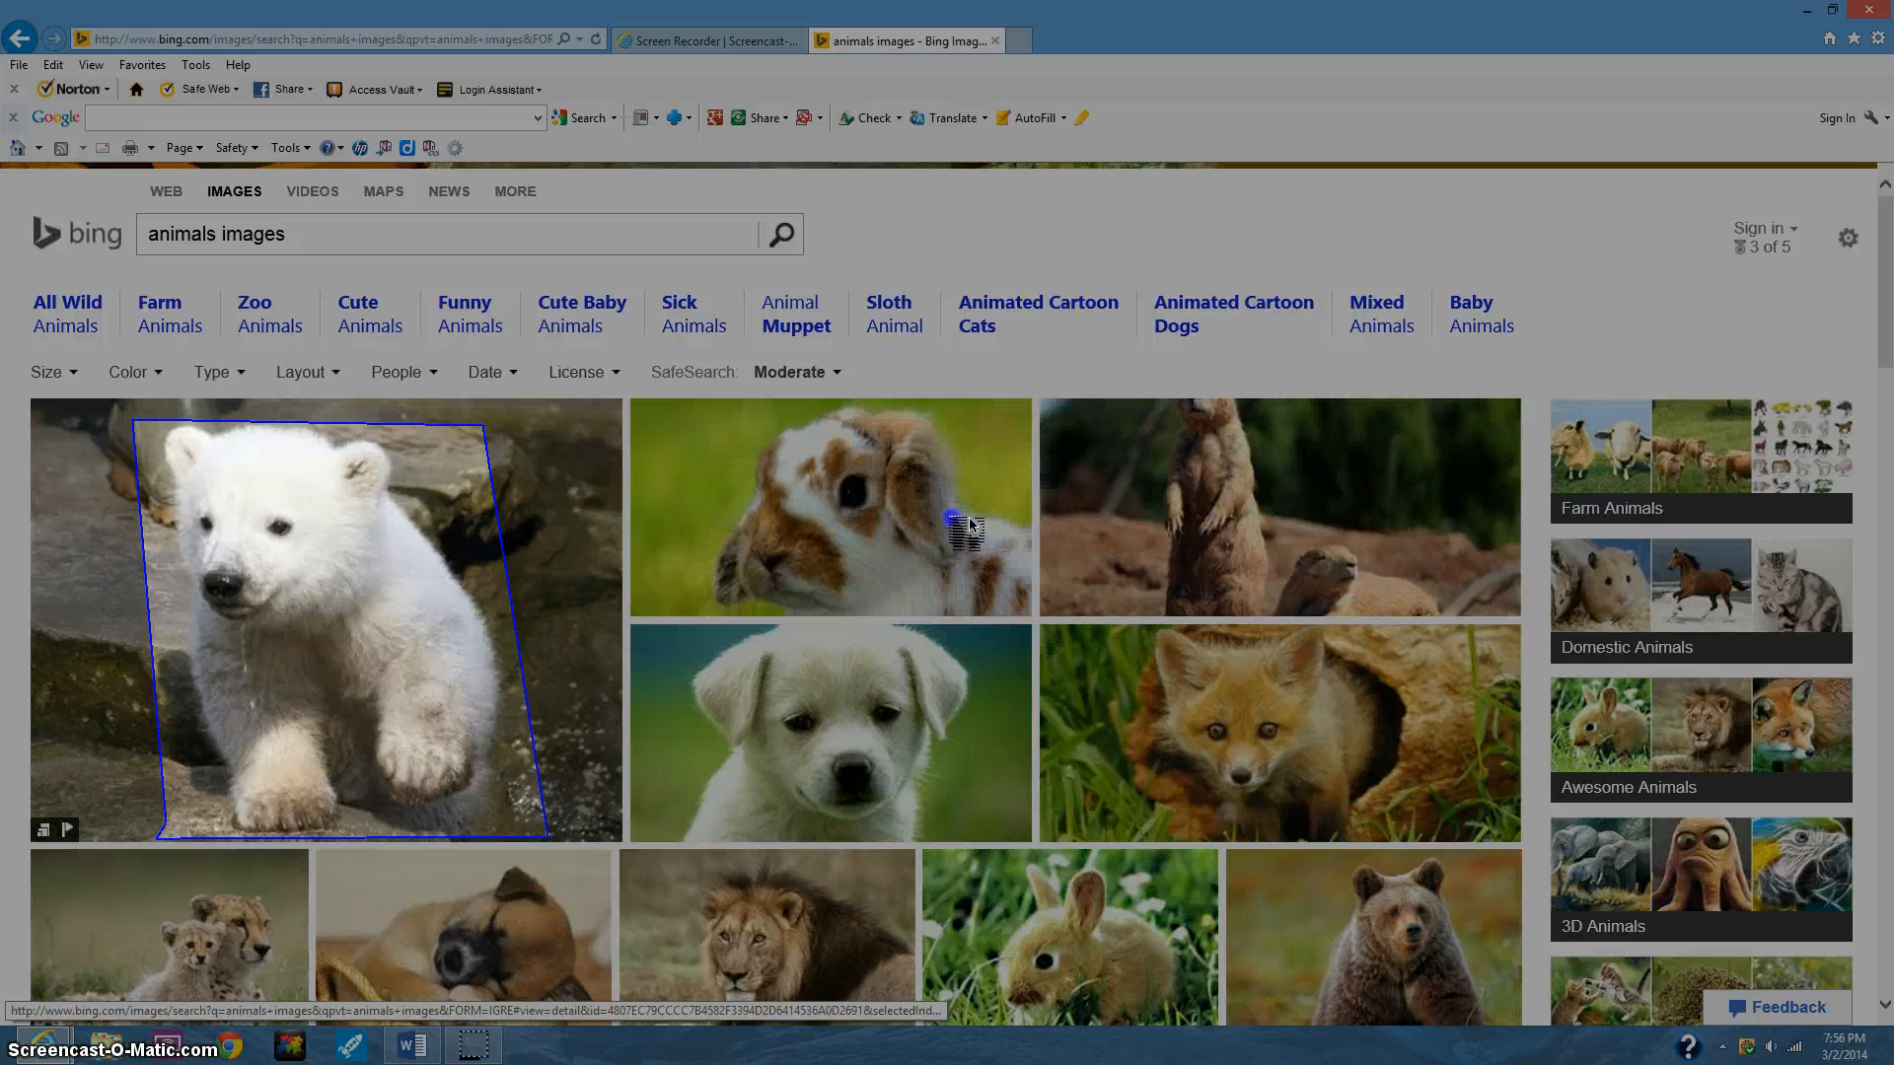
Return to the ActivInspire flipchart and move the polar bear snapshot on page 2 slightly up and to the left.
click(954, 513)
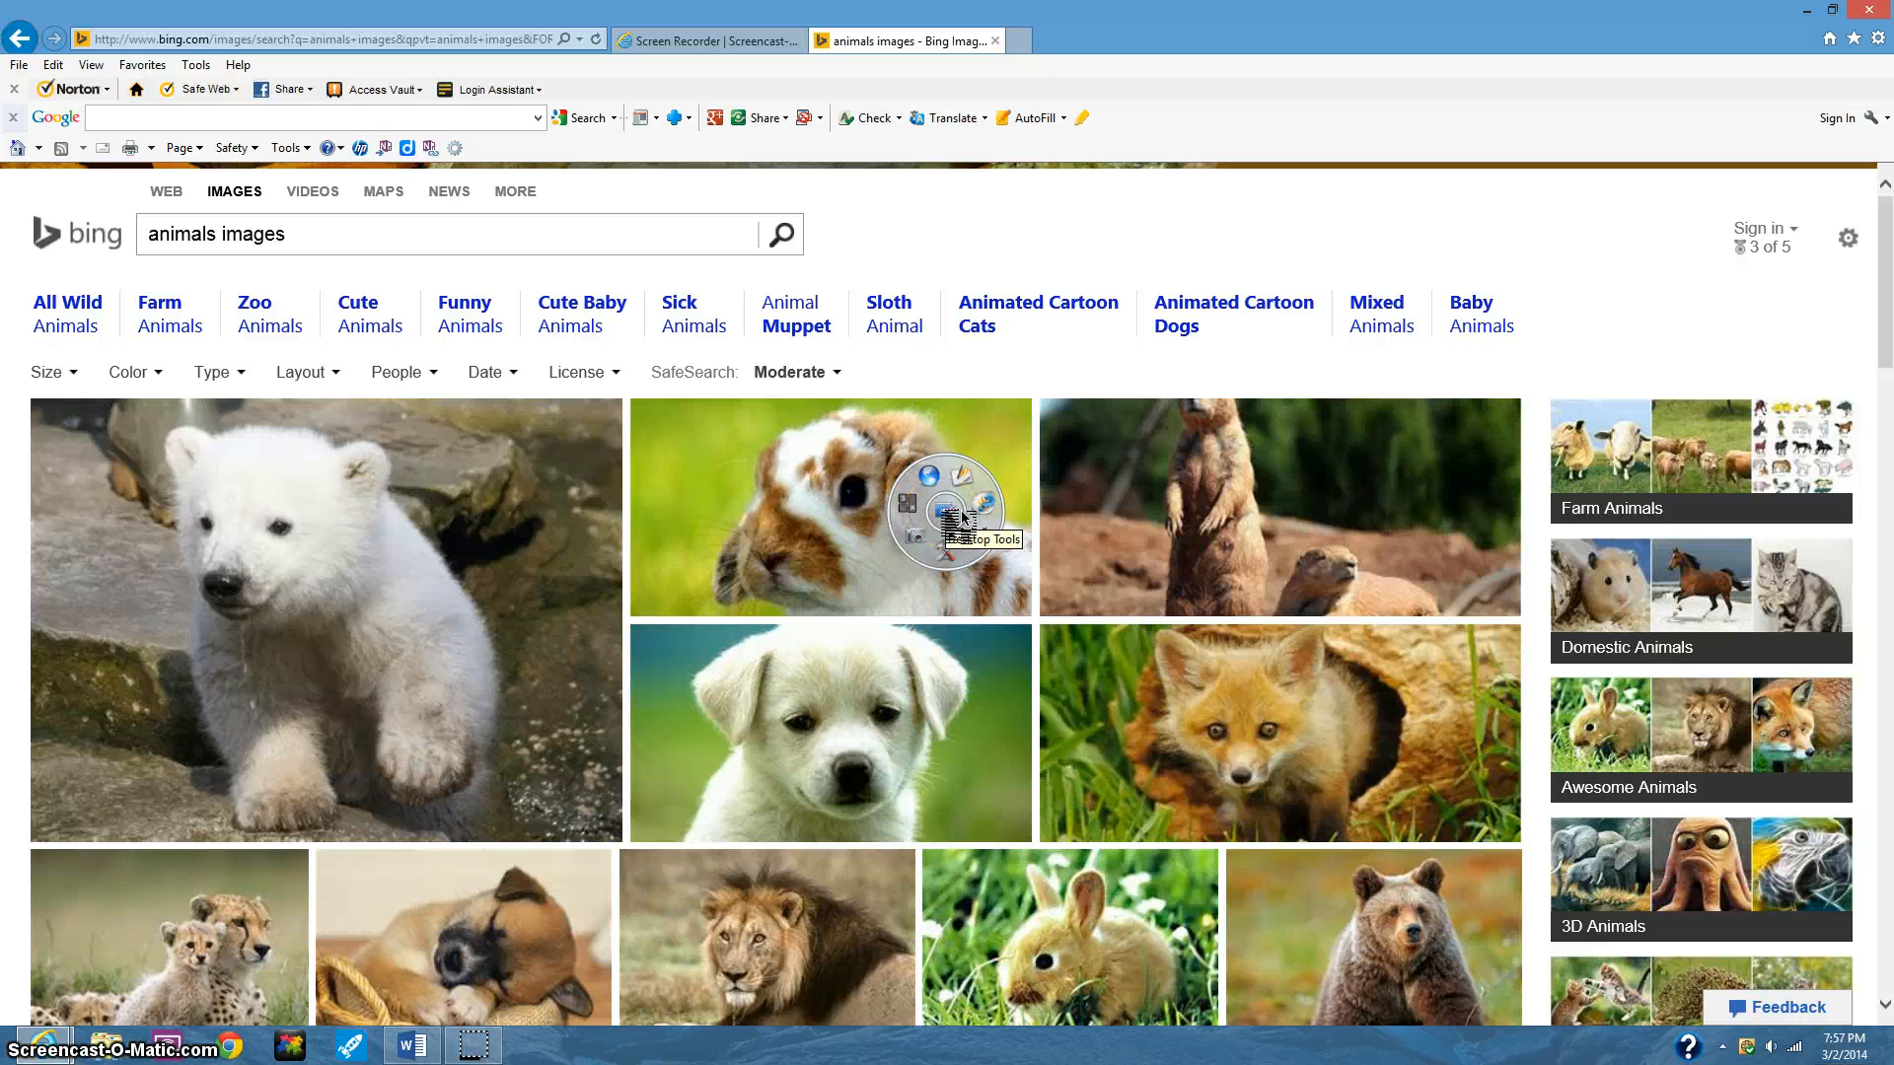
click(963, 481)
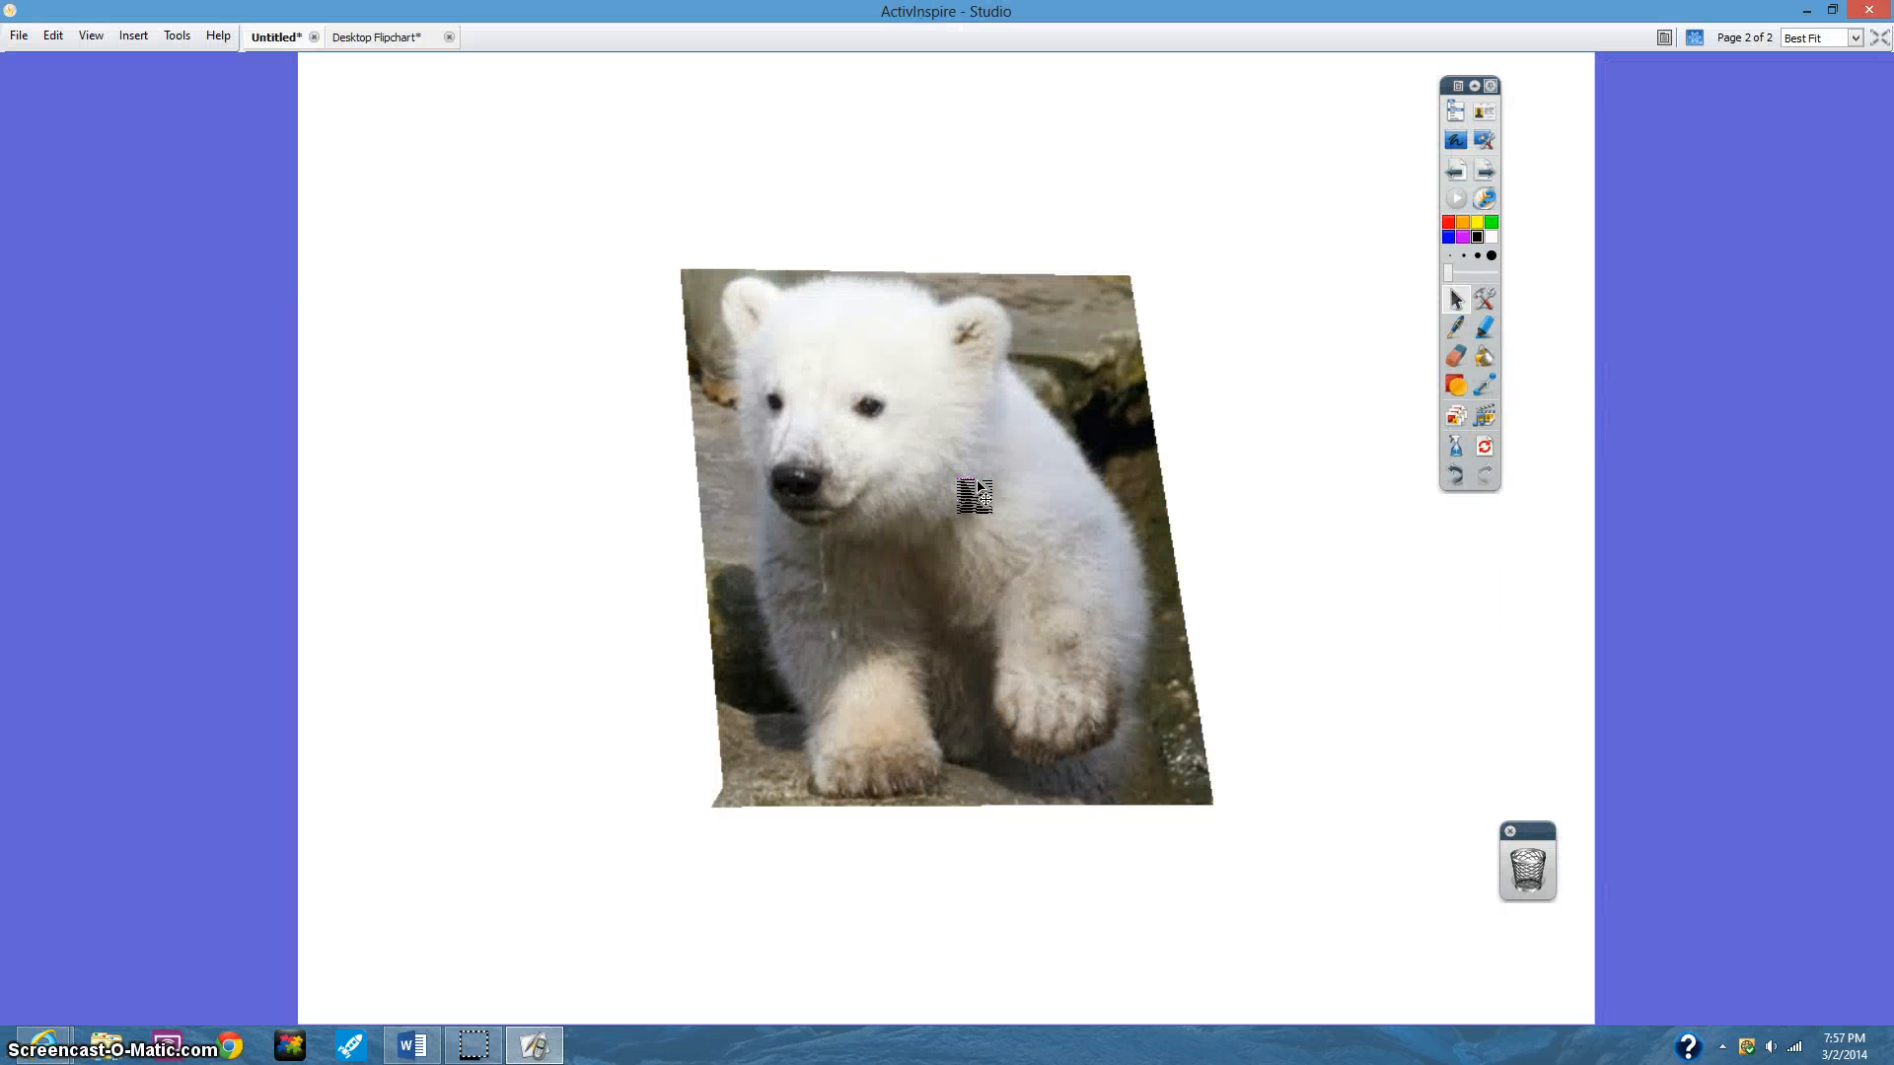
drag(979, 490, 941, 446)
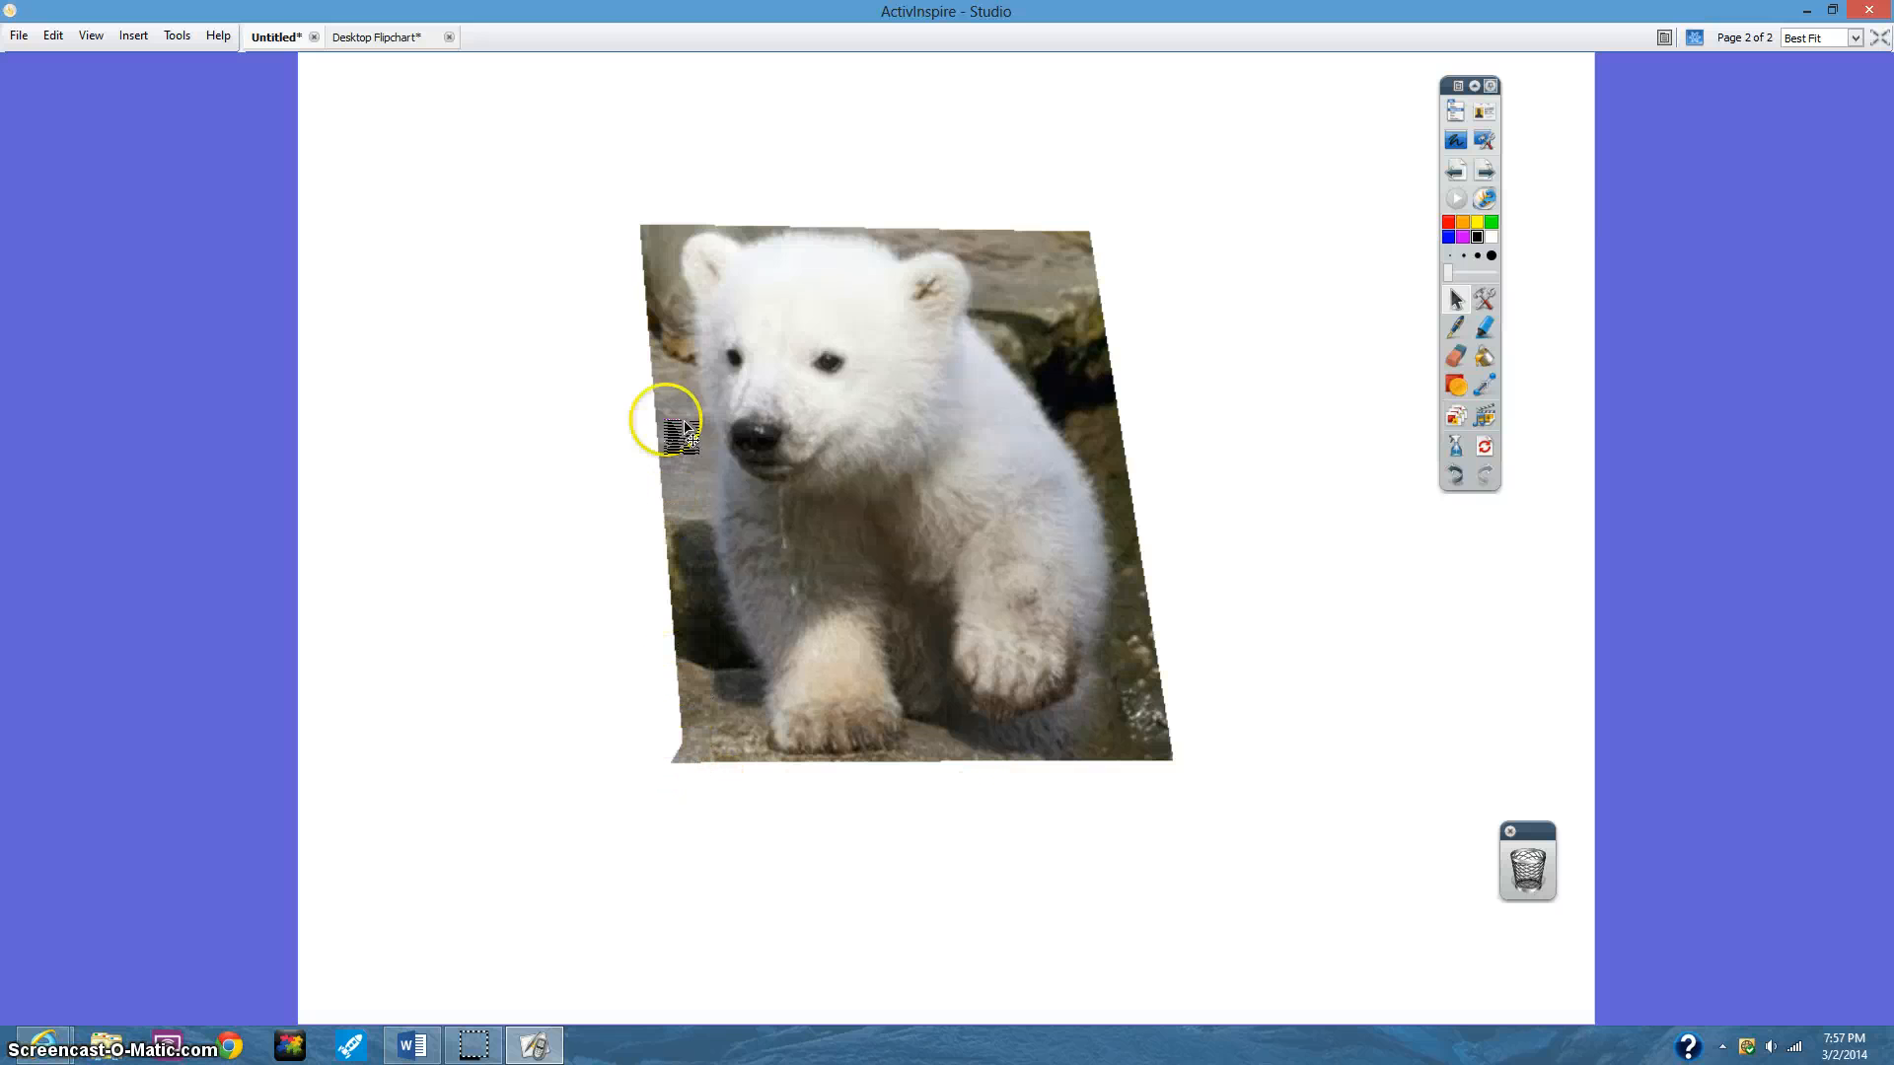
Go to page 1 of the flipchart, move the puppy snapshot slightly higher, and leave it deselected.
click(1458, 170)
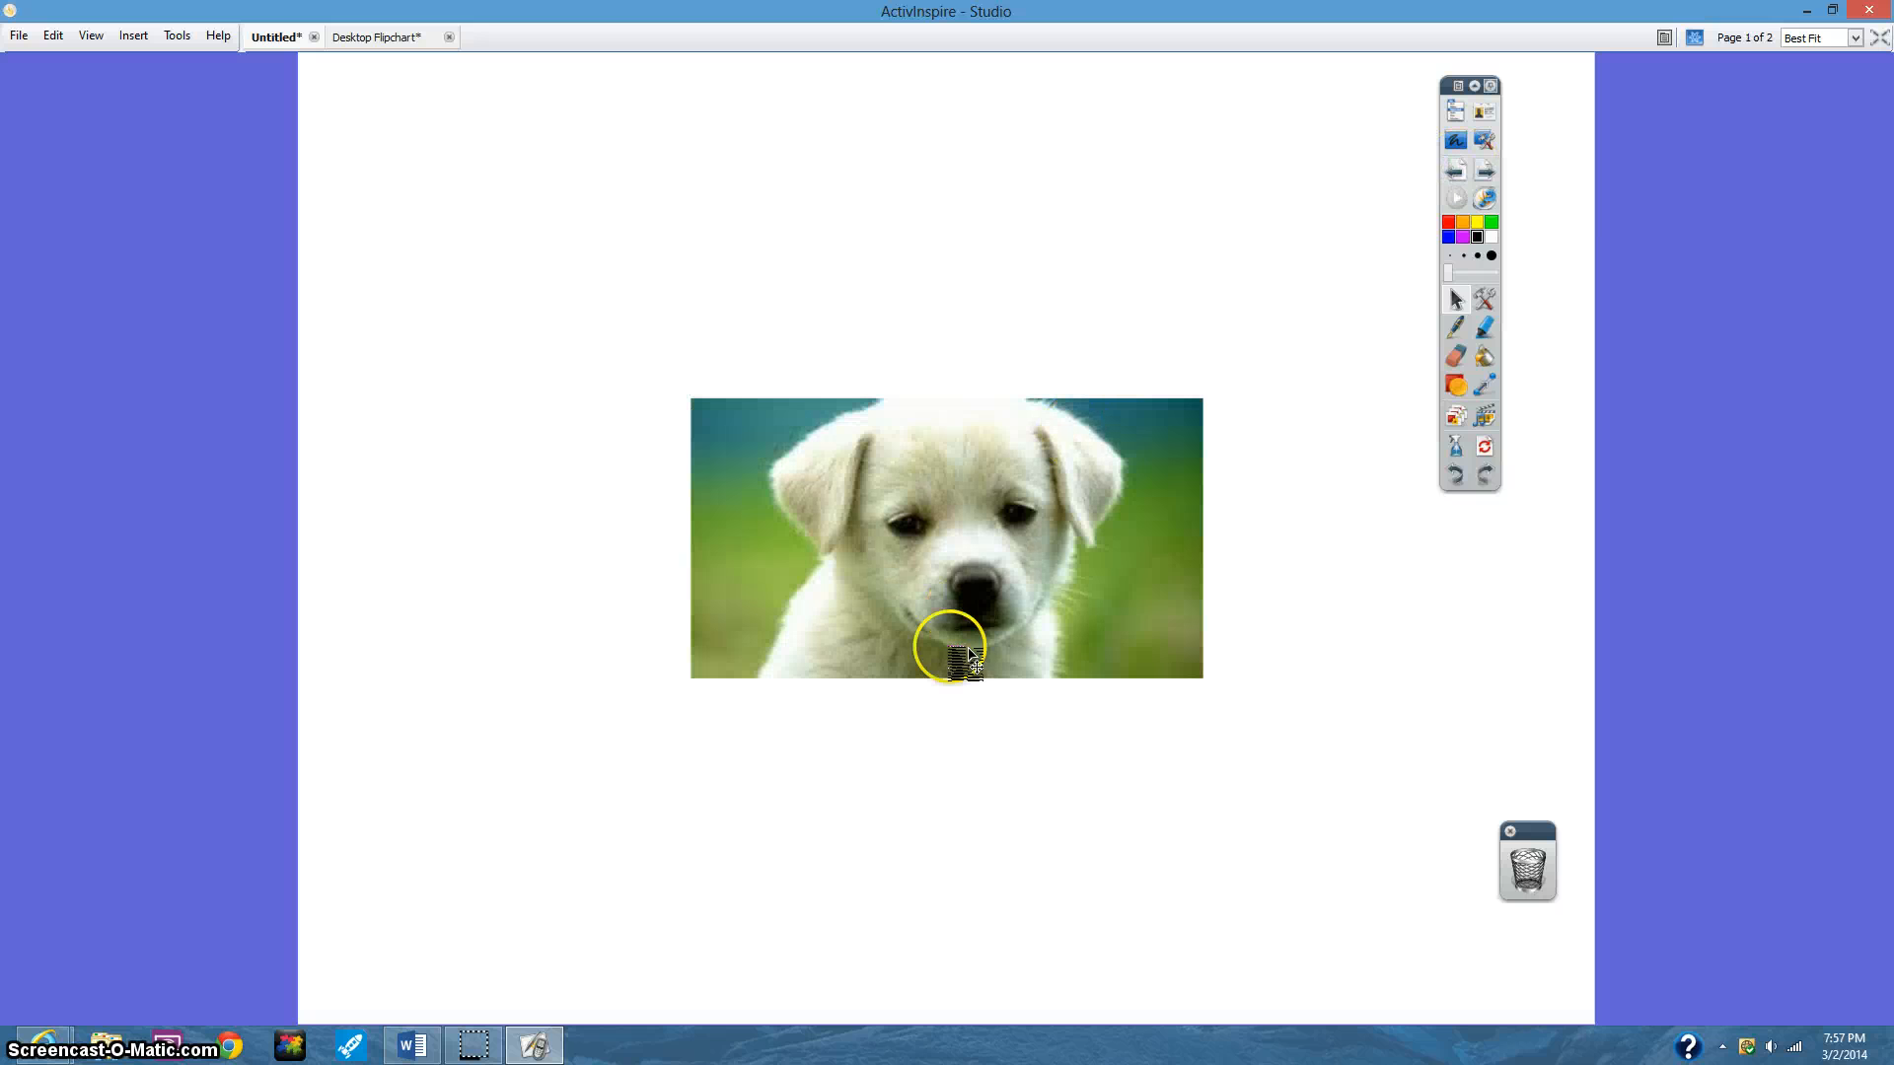
drag(975, 482, 964, 524)
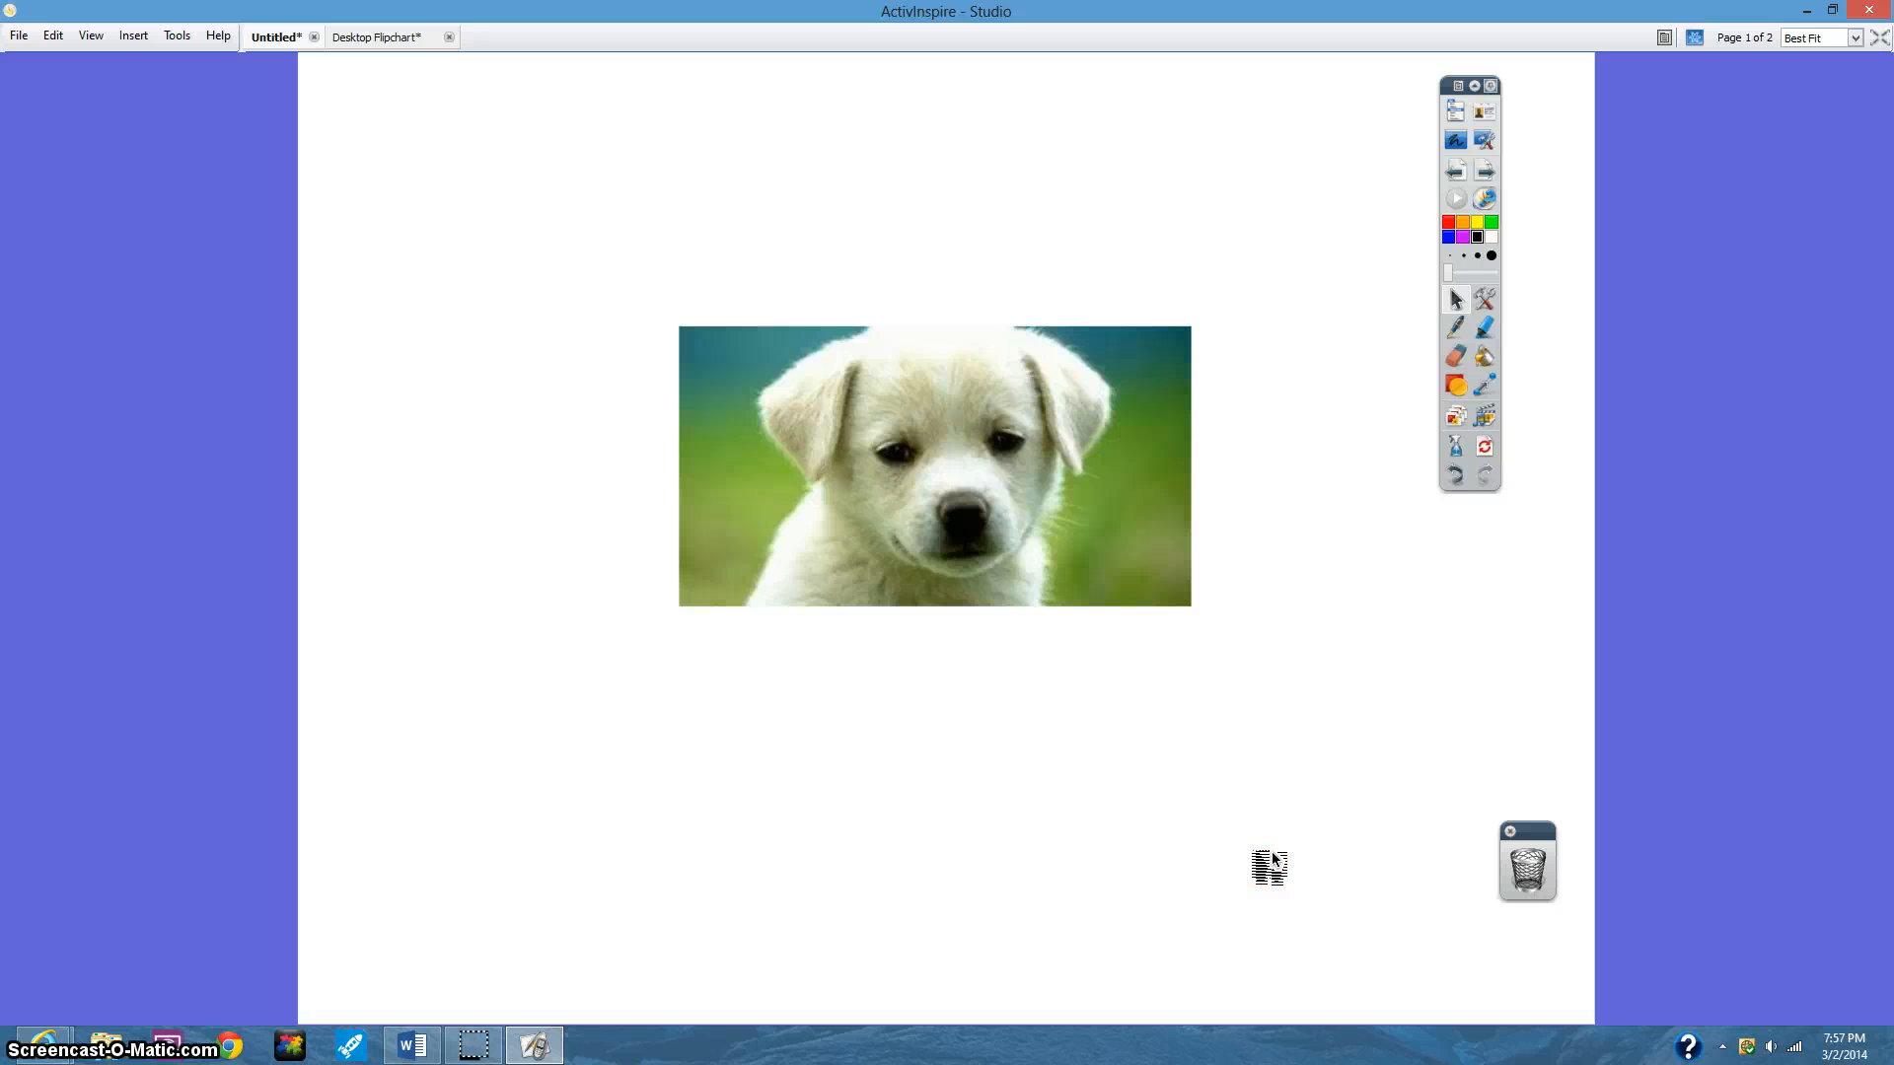
click(1326, 817)
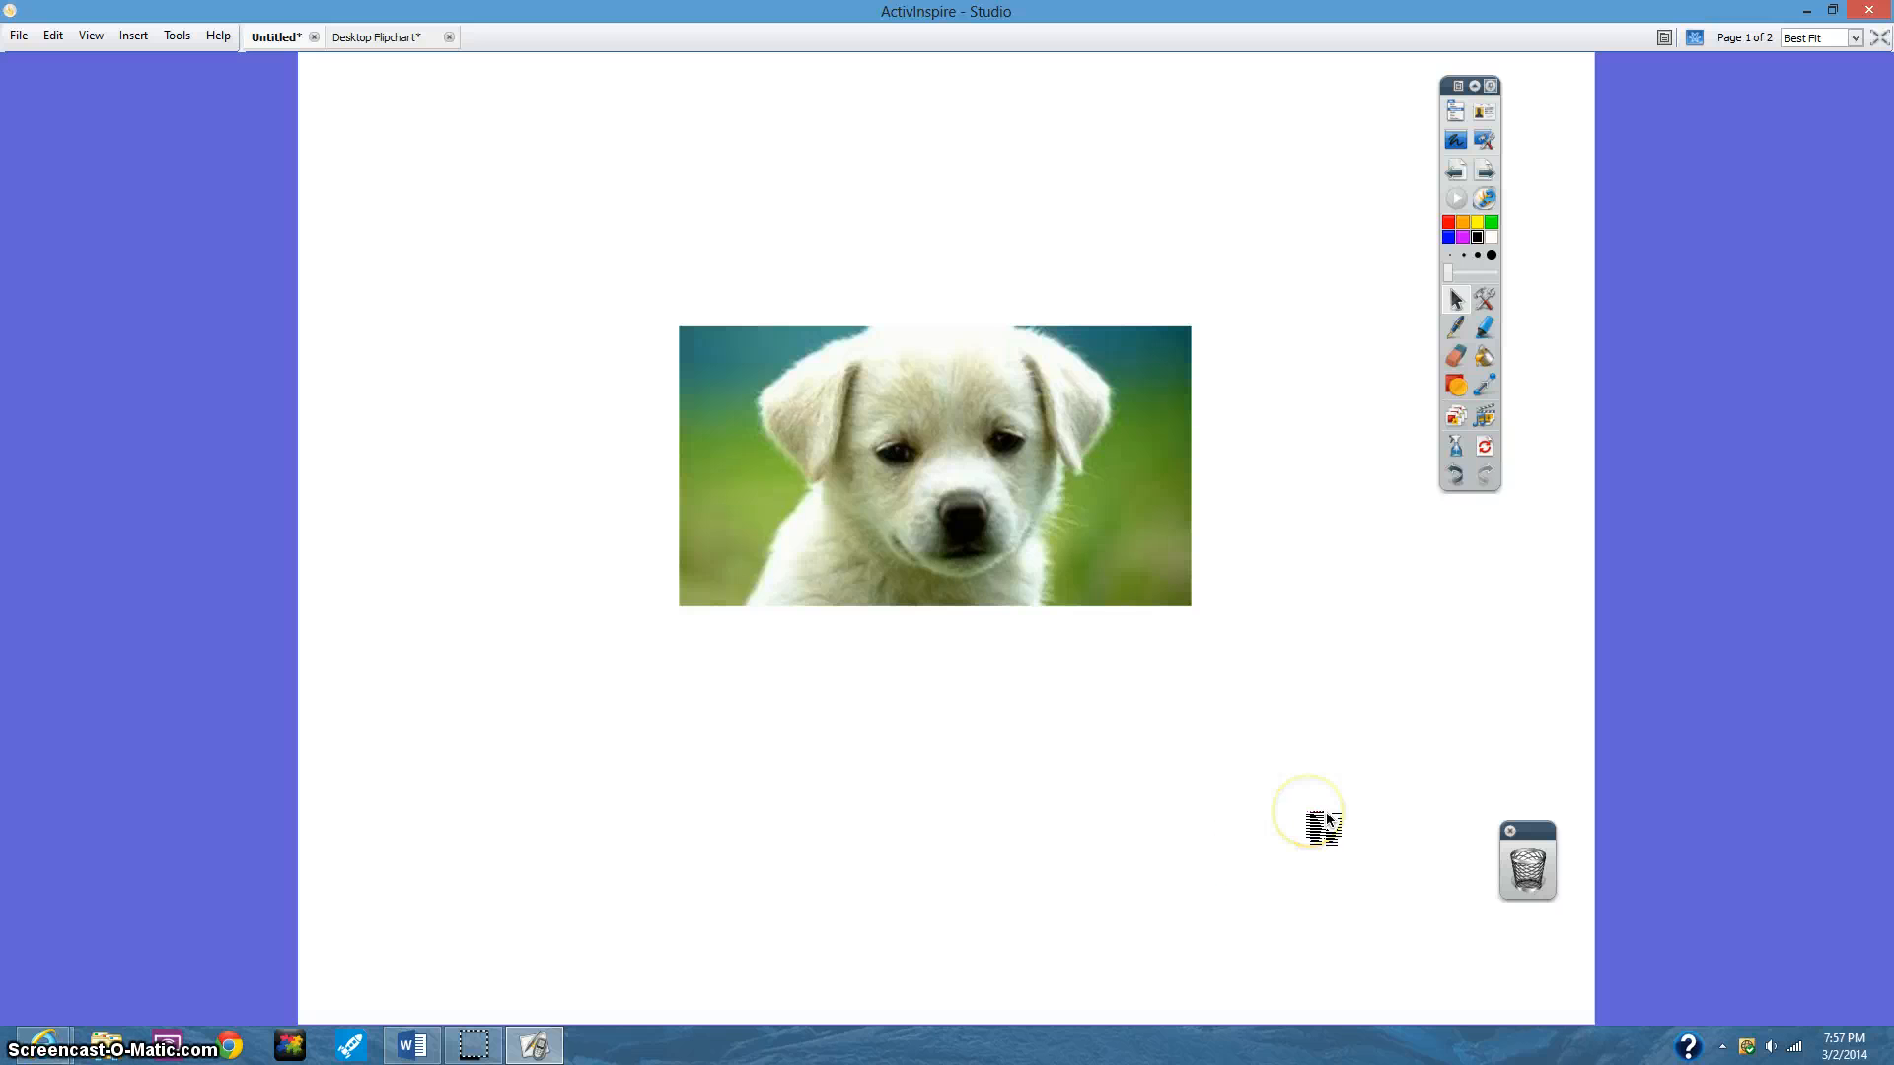